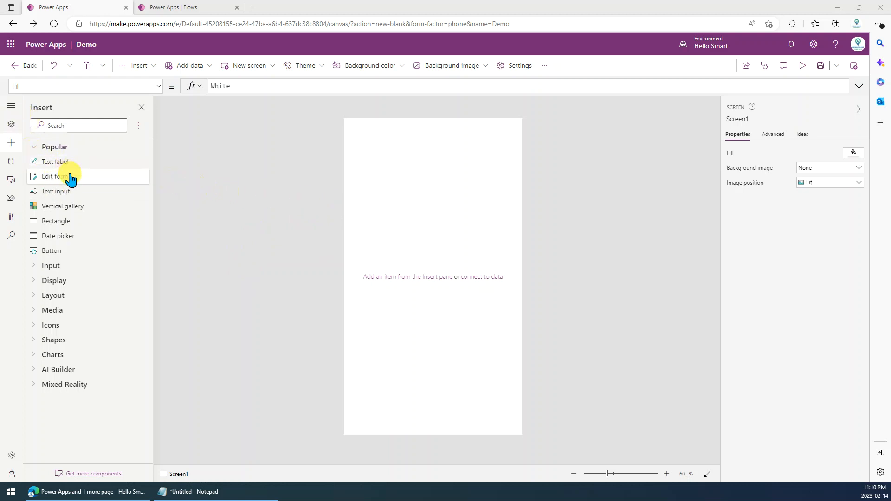
# - Add a text input to the screen, enlarge it to about 148 high, and set its mode to Multiline
pyautogui.click(73, 191)
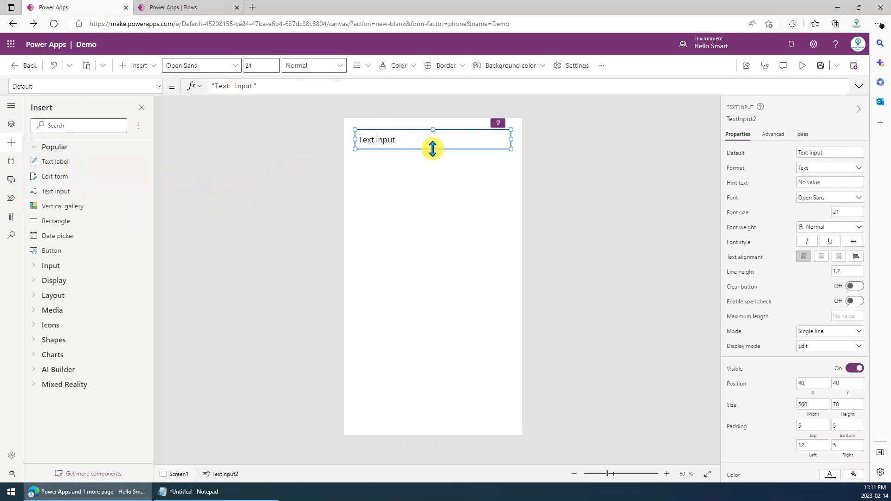
pyautogui.moveTo(433, 149); pyautogui.dragTo(434, 171)
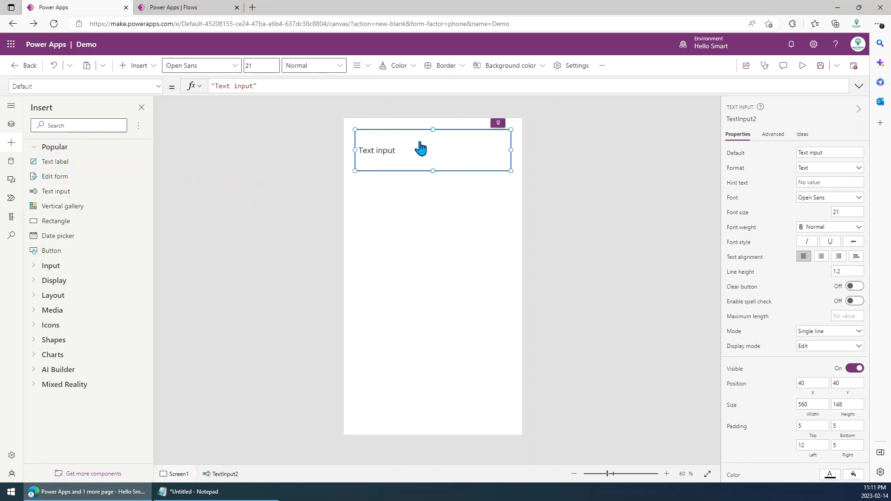
pyautogui.click(831, 333)
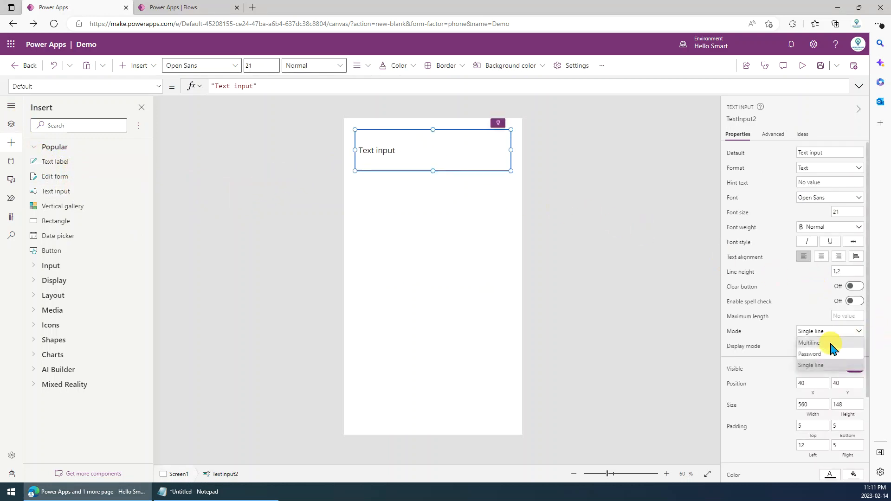
pyautogui.click(816, 344)
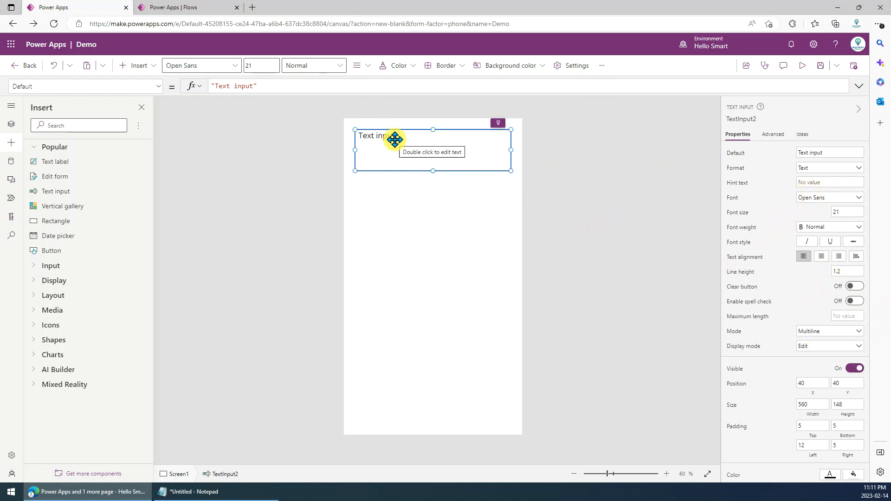
# - Clear the text input's default value and set its hint text to "Please input your question"
pyautogui.click(831, 153)
pyautogui.press('BackSpace')
pyautogui.click(813, 183)
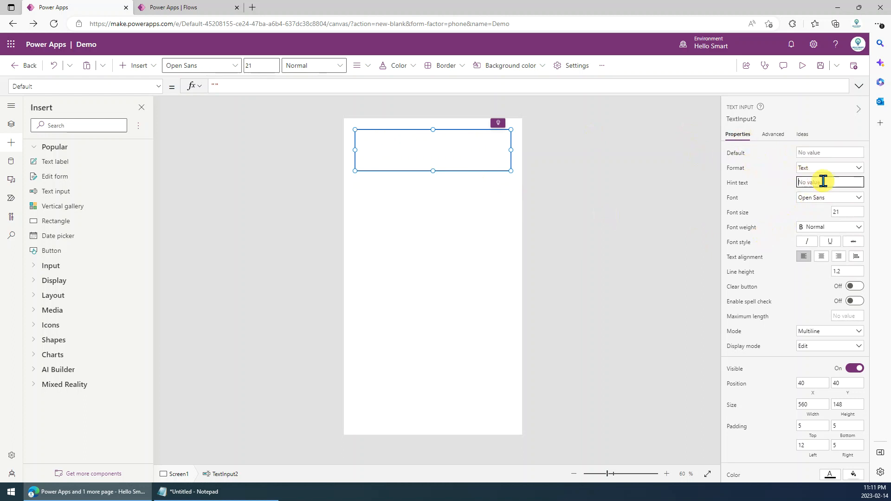
pyautogui.click(823, 181)
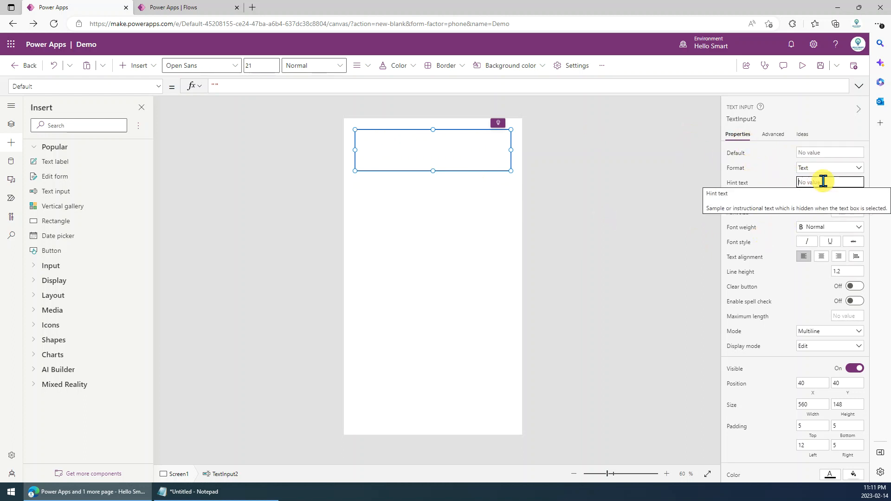
pyautogui.write('P')
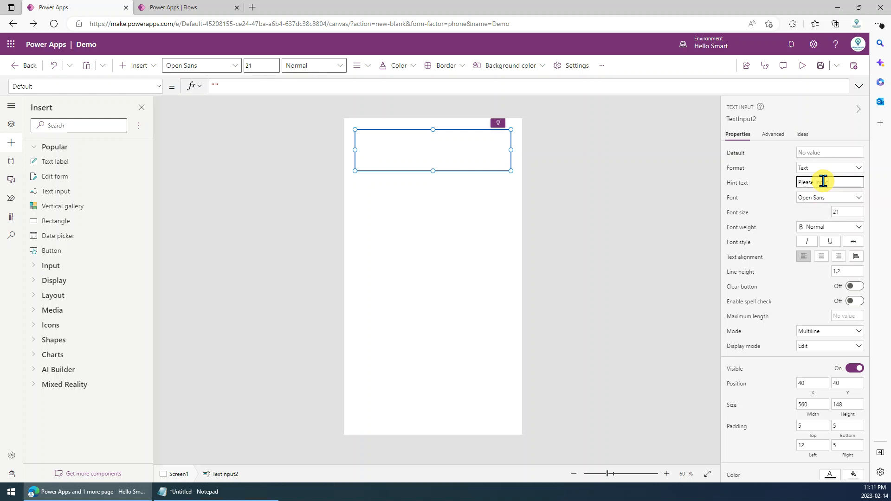
pyautogui.write('lease input your question')
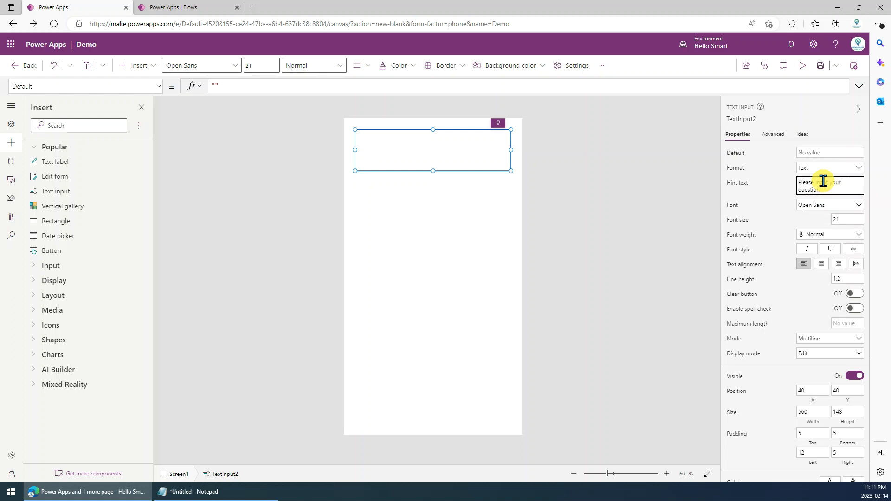
pyautogui.click(613, 288)
# - Rename the question text input to ipt_Question
pyautogui.click(463, 163)
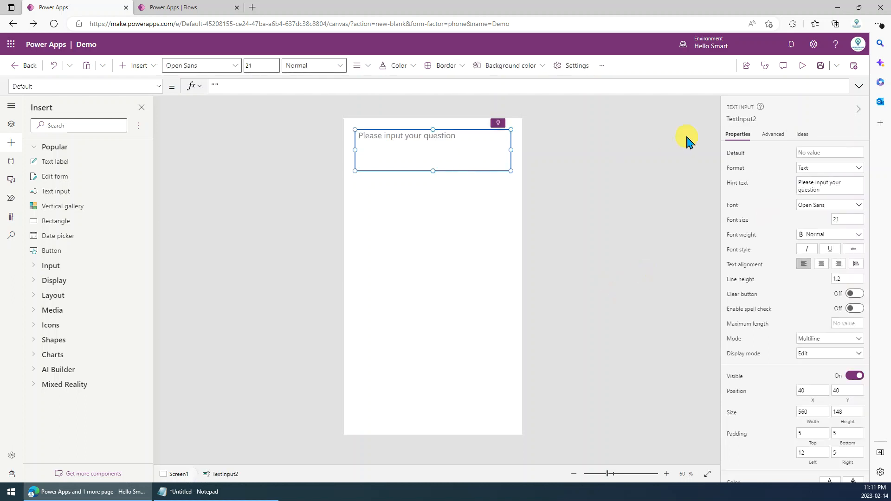
pyautogui.click(744, 120)
pyautogui.write('t_Question')
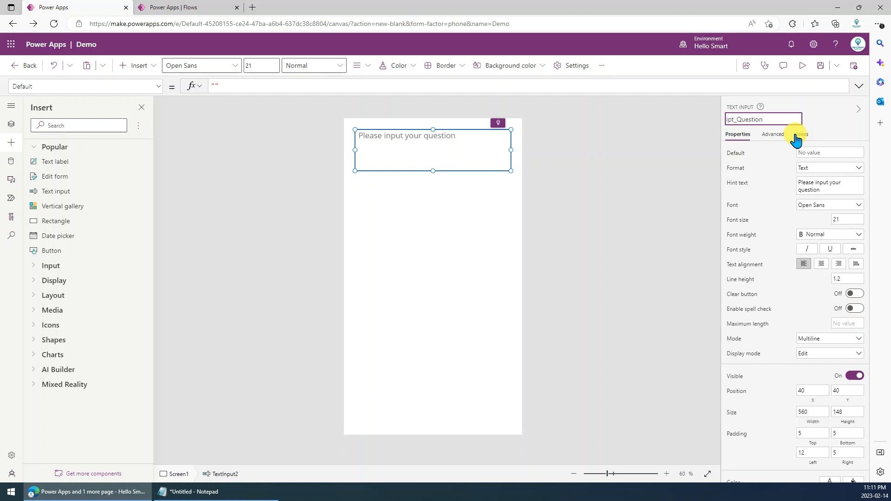
pyautogui.click(651, 214)
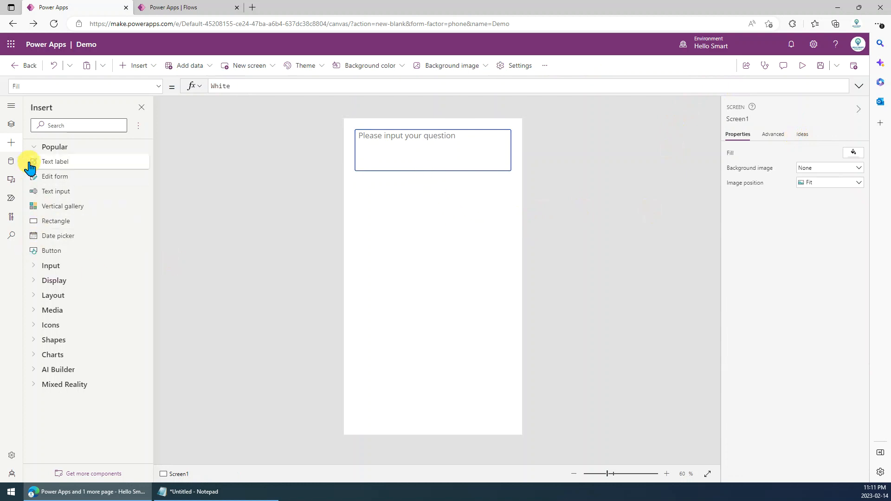
# - Add a button below the question input at about X 159, Y 222, with the text ASK
pyautogui.click(65, 253)
pyautogui.moveTo(404, 147); pyautogui.dragTo(430, 190)
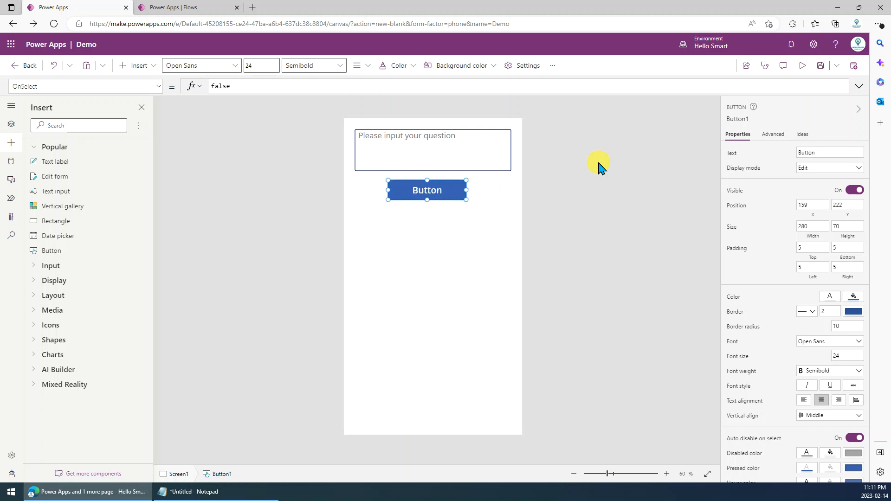
pyautogui.doubleClick(406, 192)
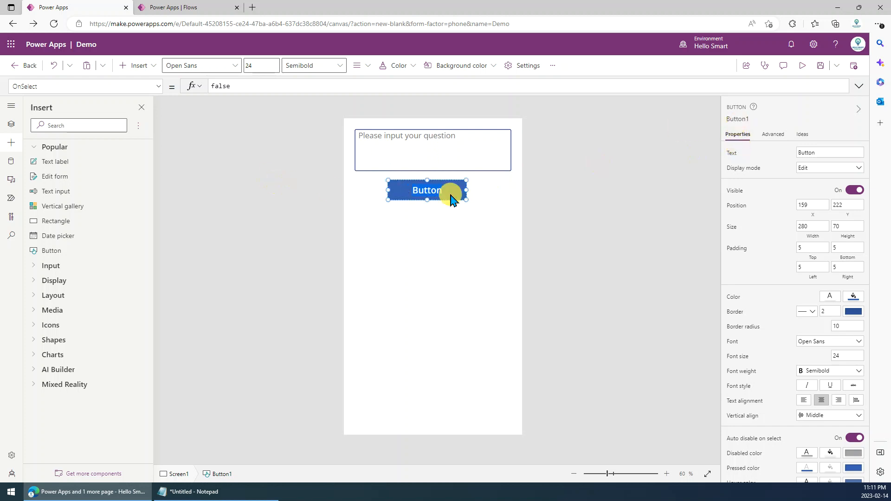
pyautogui.write('ASK')
pyautogui.click(477, 189)
# - Rename the ASK button to btn_Ask
pyautogui.click(445, 183)
pyautogui.click(745, 119)
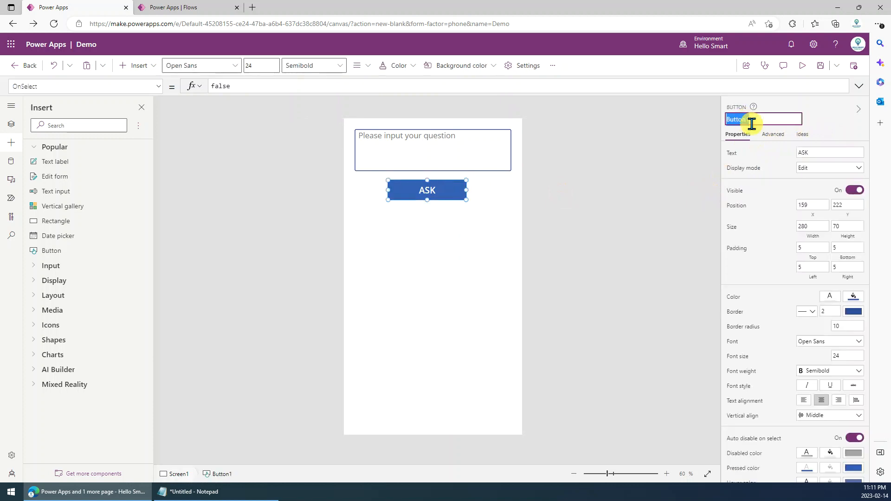
pyautogui.write('btn_Ask')
pyautogui.click(648, 233)
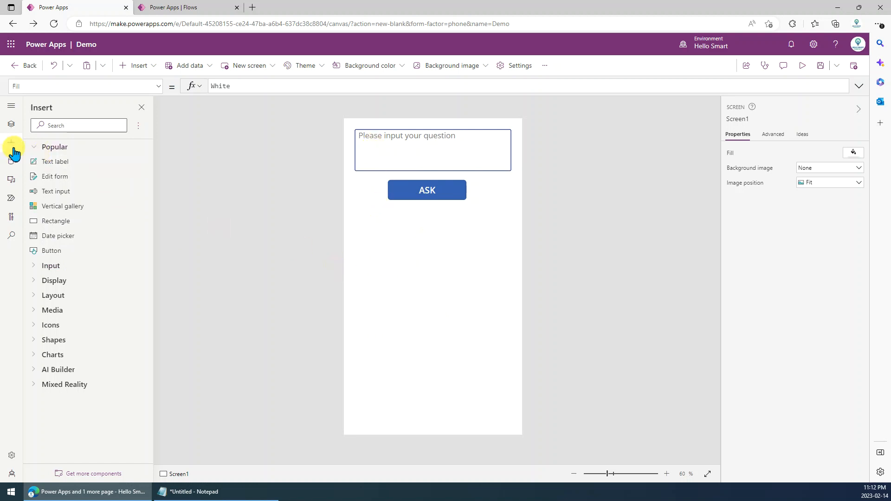
# - Insert a flexible height gallery and place it below the ASK button at about X 0, Y 345
pyautogui.click(53, 297)
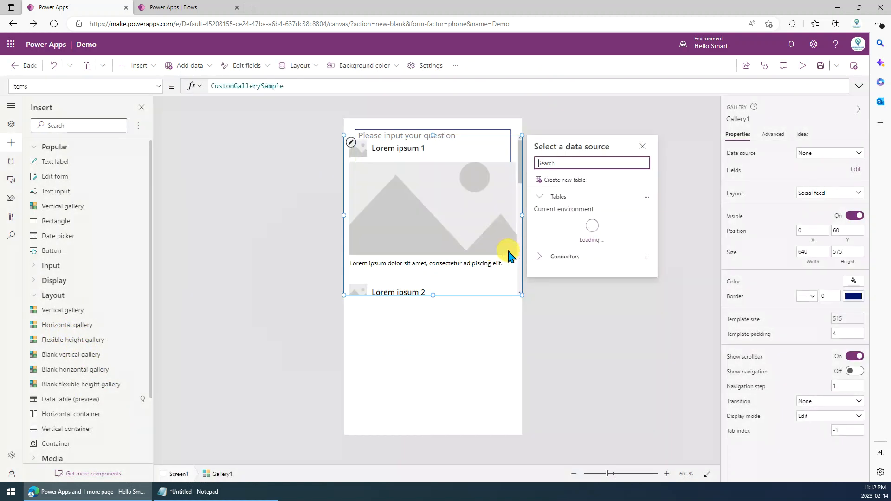
pyautogui.moveTo(481, 288); pyautogui.dragTo(467, 367)
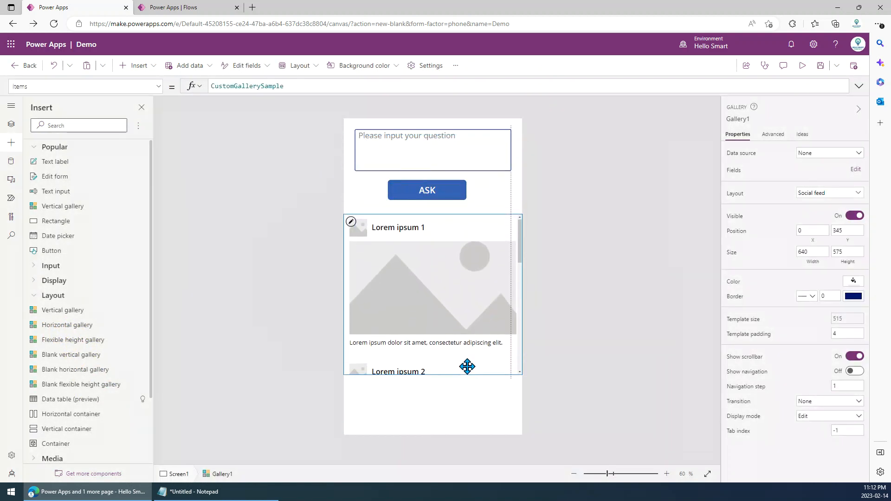
pyautogui.click(614, 318)
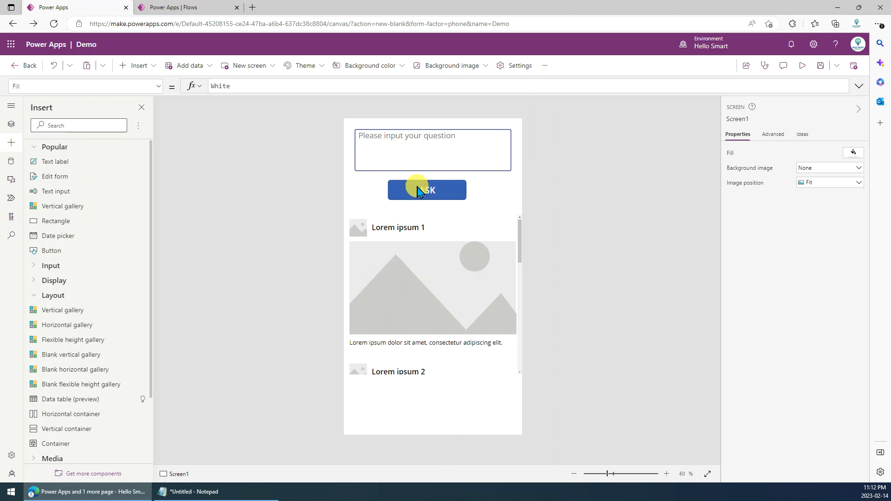
# - Create a new Power Automate flow from blank for the ASK button and name it DemoFlow
pyautogui.click(416, 187)
pyautogui.click(11, 199)
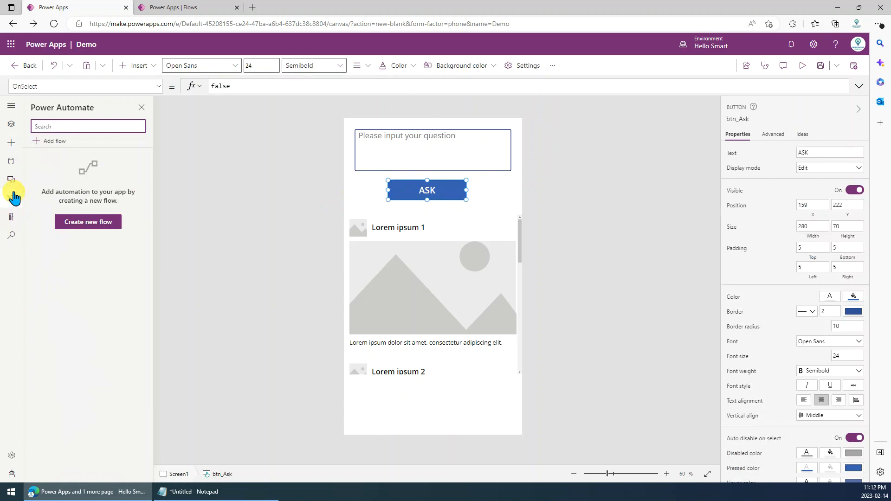
pyautogui.click(82, 222)
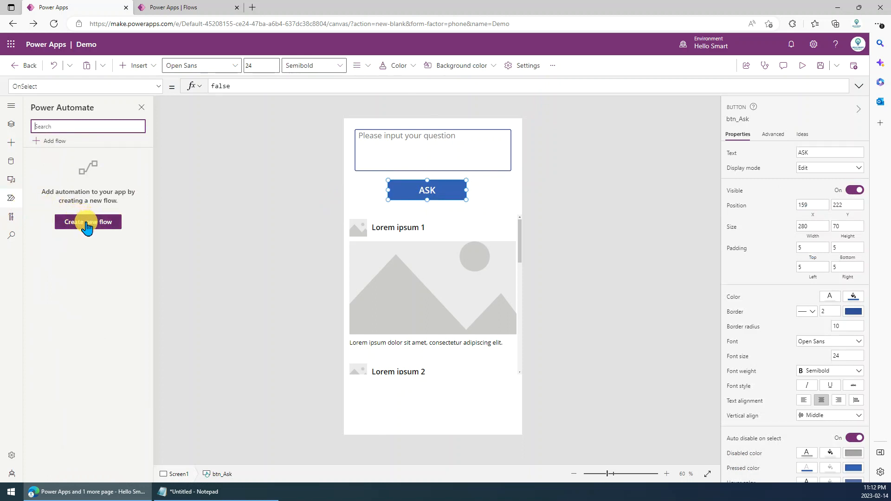
pyautogui.click(80, 225)
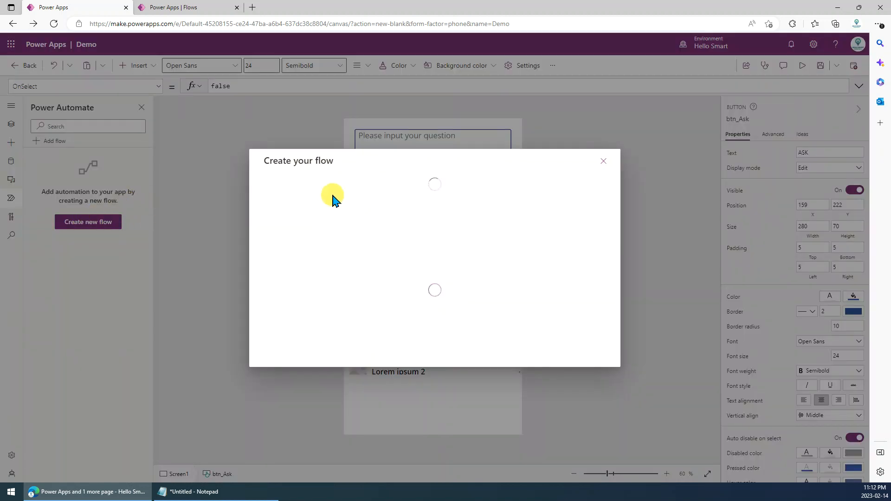
pyautogui.click(320, 182)
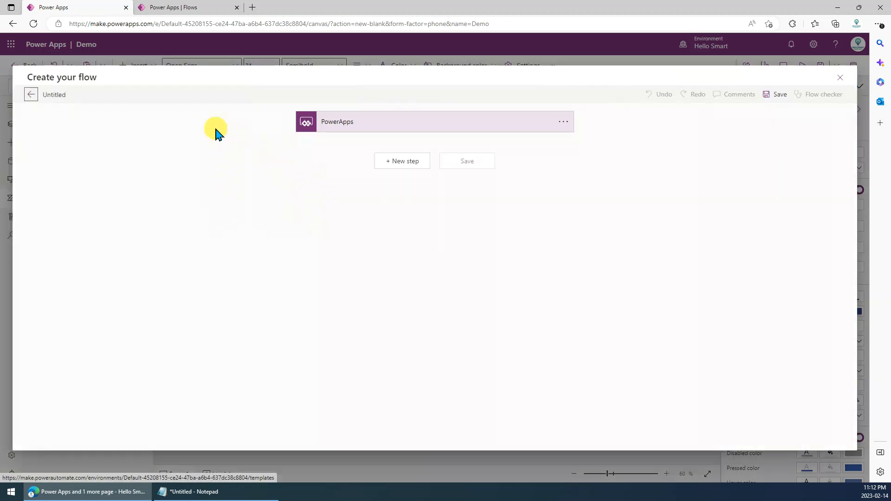
pyautogui.click(53, 94)
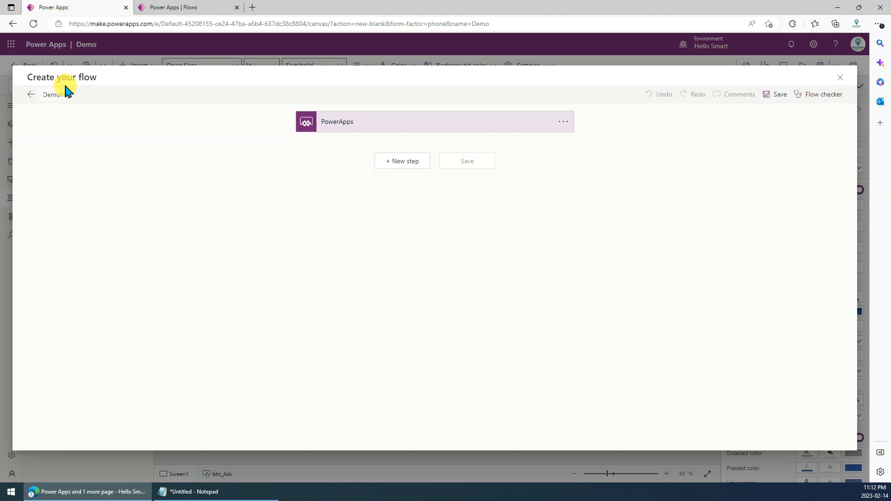
pyautogui.click(185, 165)
# - Look through the custom connectors, search all operations for "http", and add the premium HTTP action after the PowerApps trigger
pyautogui.click(411, 162)
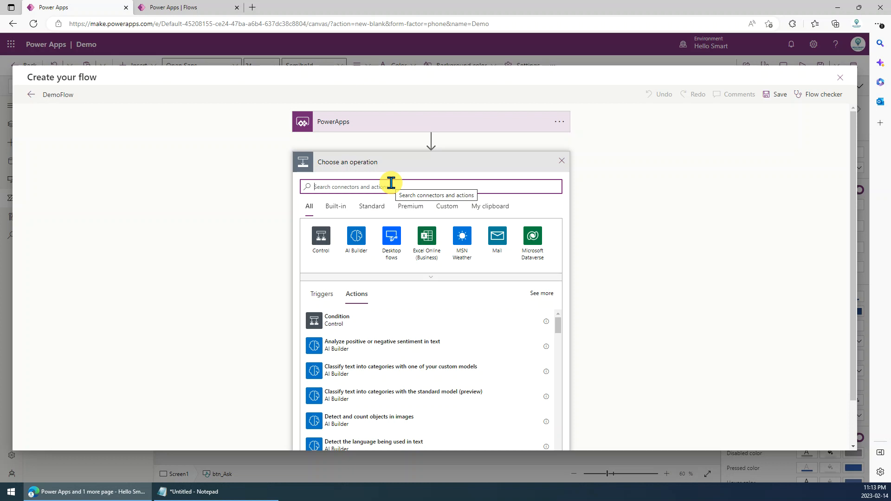
pyautogui.click(448, 207)
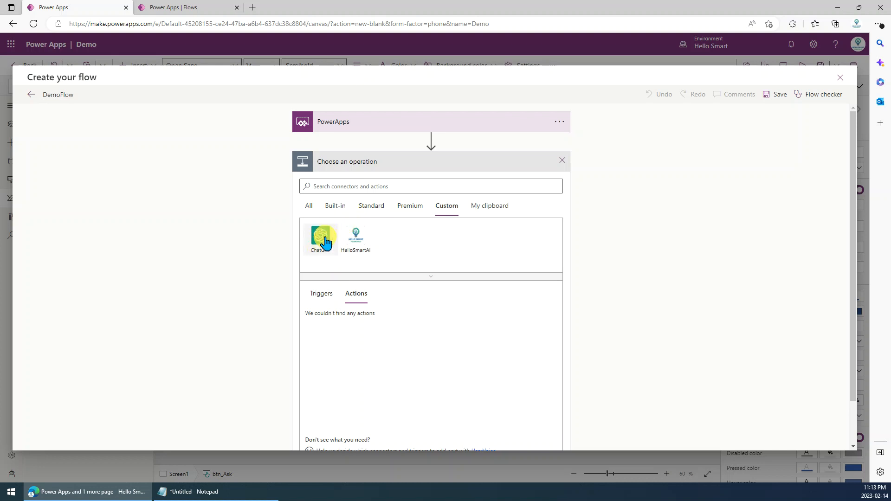
pyautogui.click(322, 254)
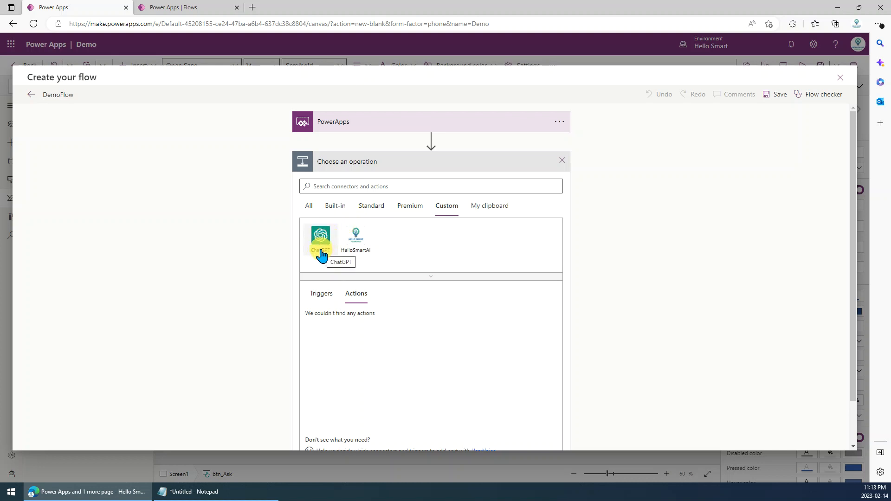
pyautogui.click(309, 211)
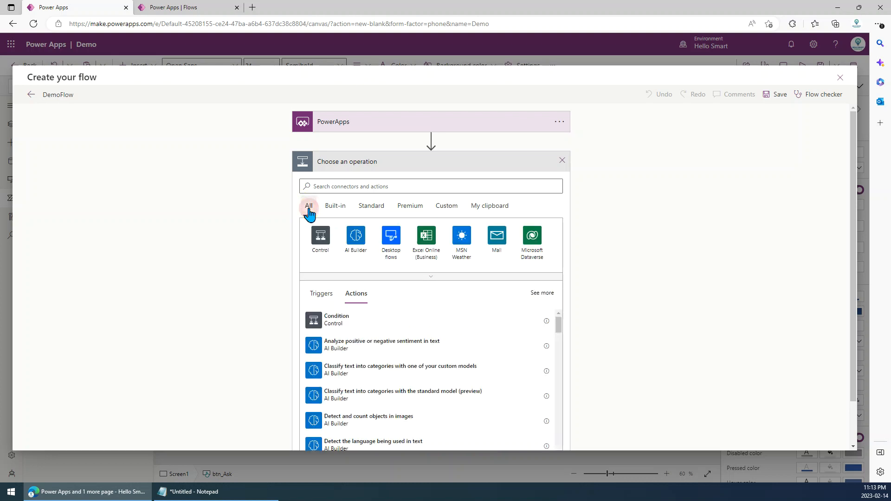
pyautogui.click(349, 183)
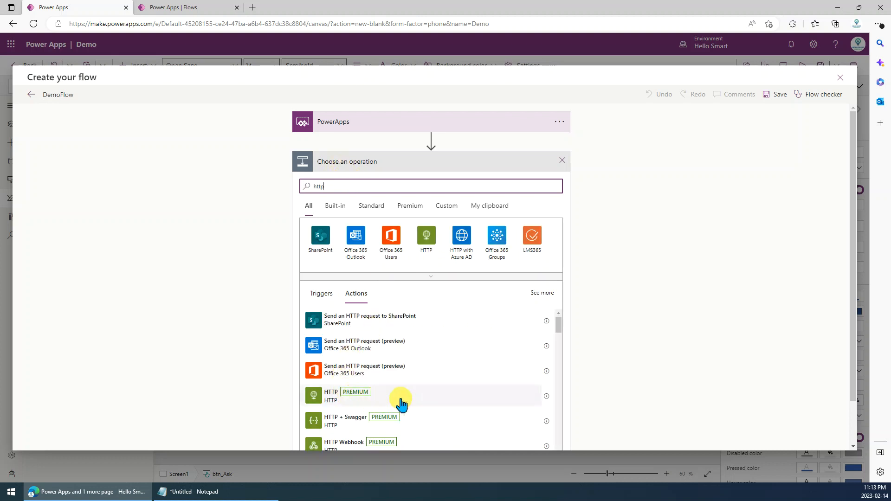
pyautogui.click(401, 400)
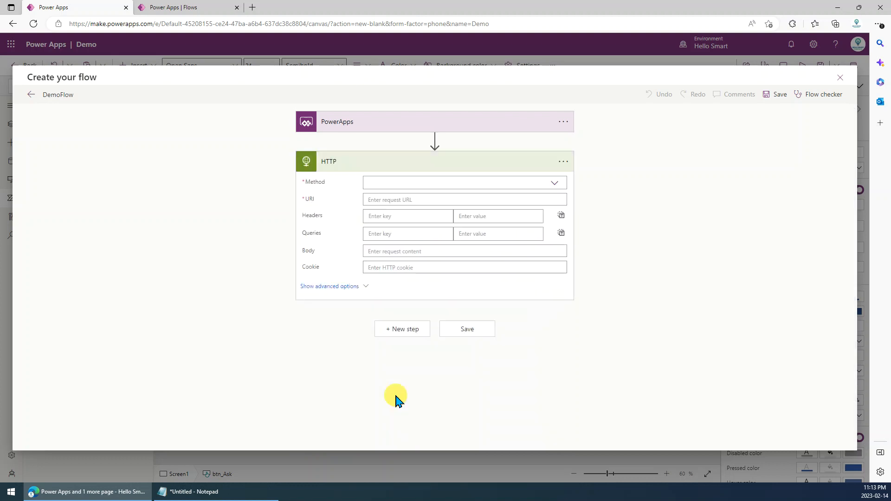
# - Set the HTTP action's method to POST and start editing its URI
pyautogui.click(558, 184)
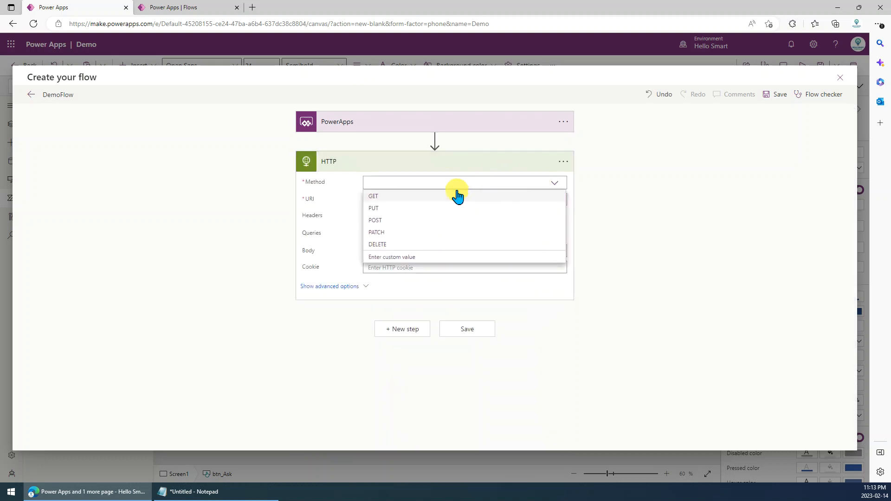
pyautogui.click(386, 221)
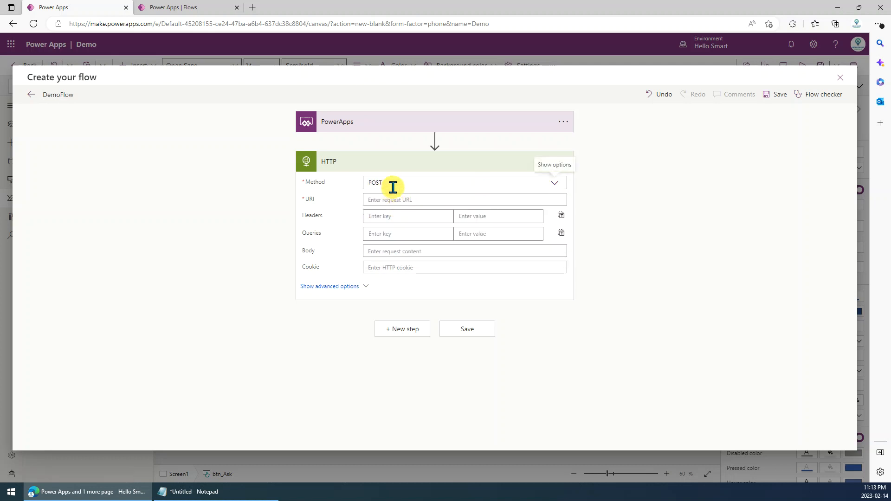
pyautogui.click(394, 200)
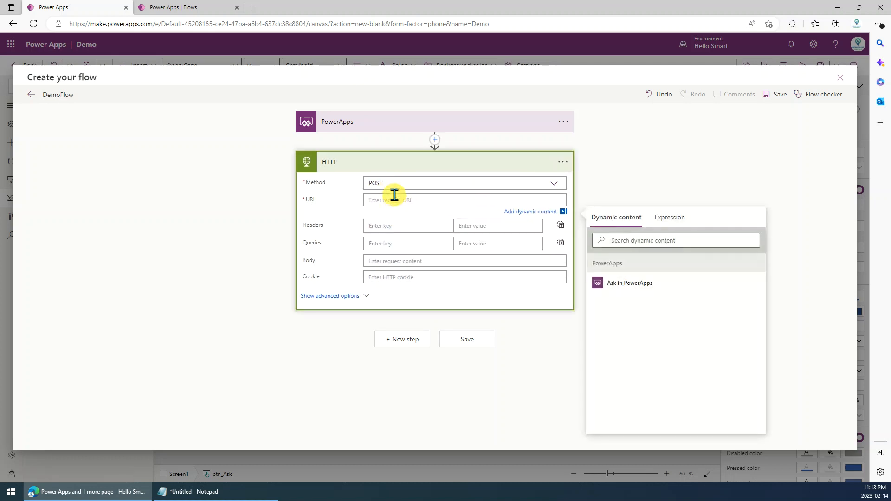
# - Go to hellosmart.ca in a new browser tab and open the post on adding a custom connector for ChatGPT in Power Platform
pyautogui.click(252, 8)
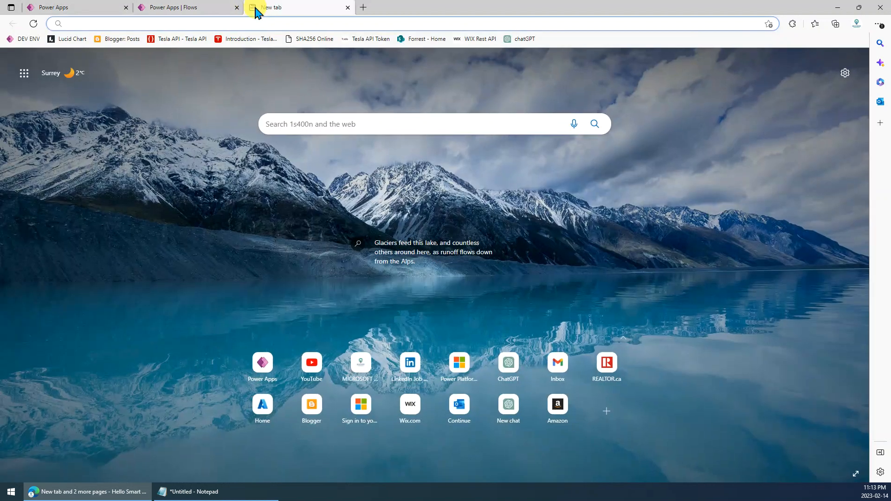
pyautogui.write('hellosmart.ca')
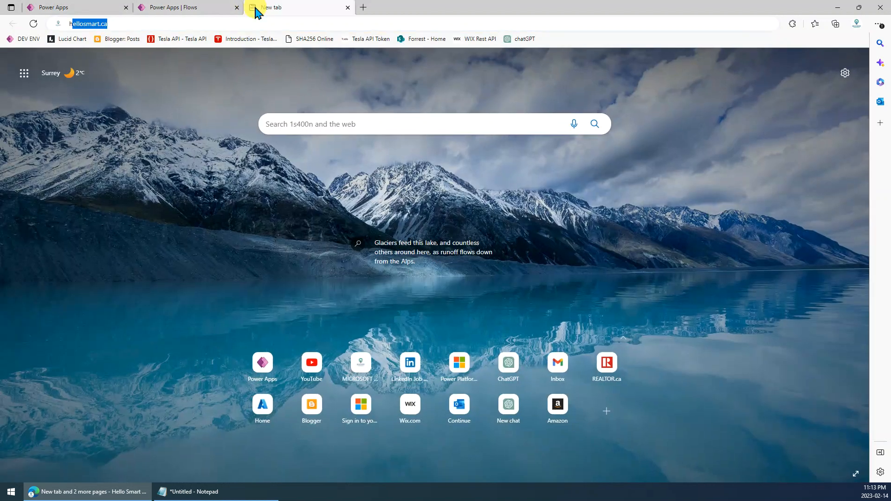
pyautogui.press('Return')
pyautogui.scroll(-7, 302, 258)
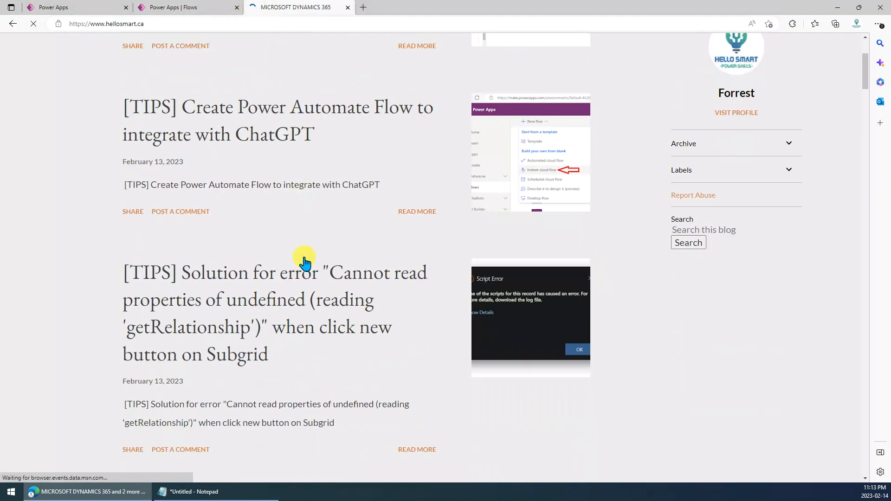
pyautogui.scroll(-2, 272, 323)
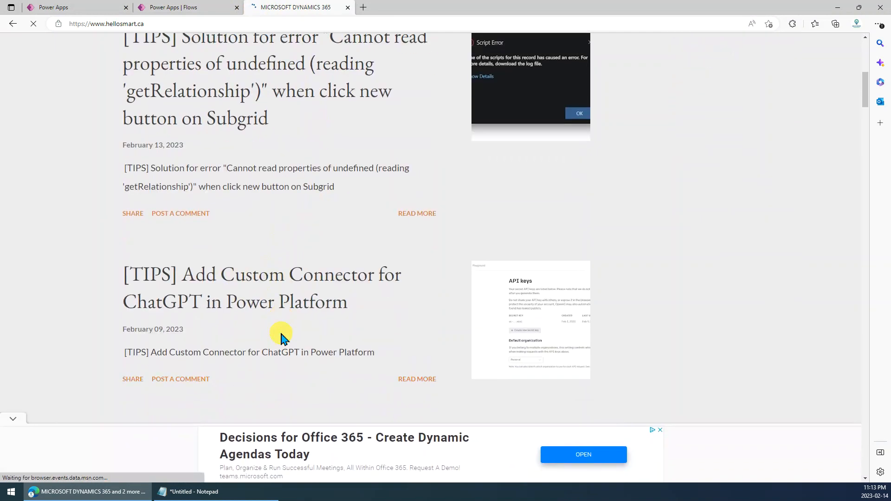
pyautogui.click(226, 280)
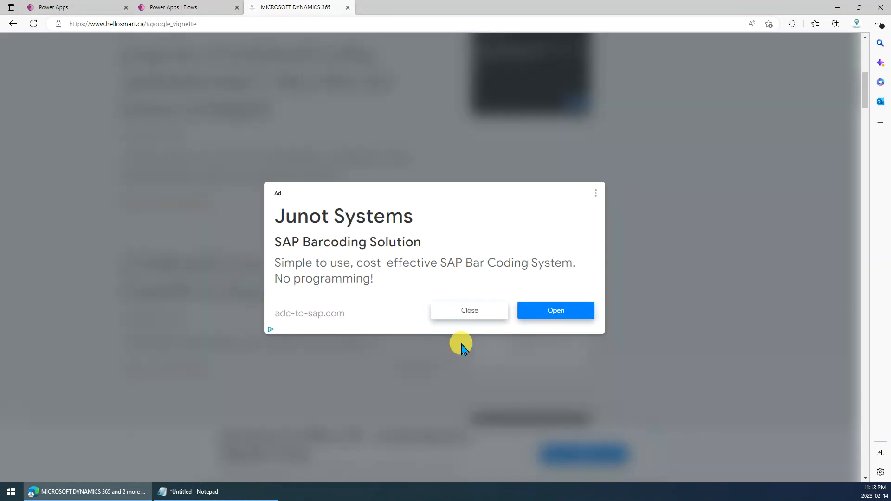
pyautogui.click(470, 315)
pyautogui.scroll(-15, 413, 301)
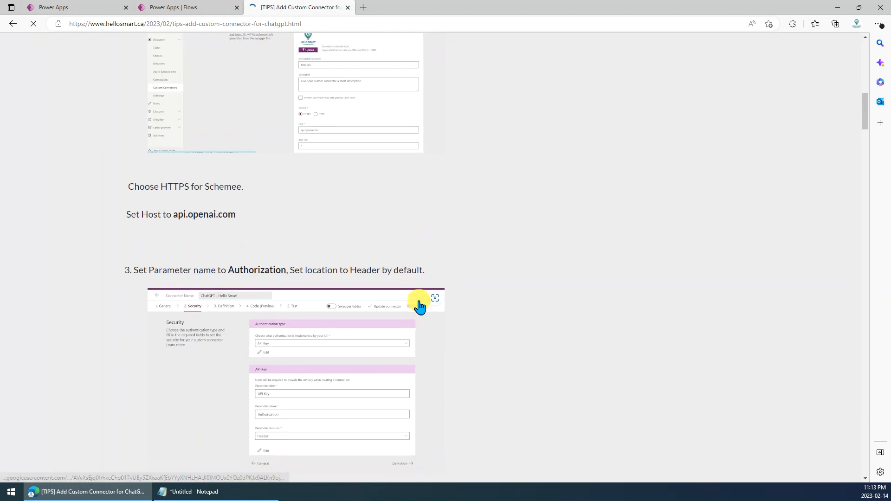
pyautogui.scroll(7, 422, 305)
pyautogui.scroll(-13, 420, 308)
pyautogui.scroll(-12, 420, 308)
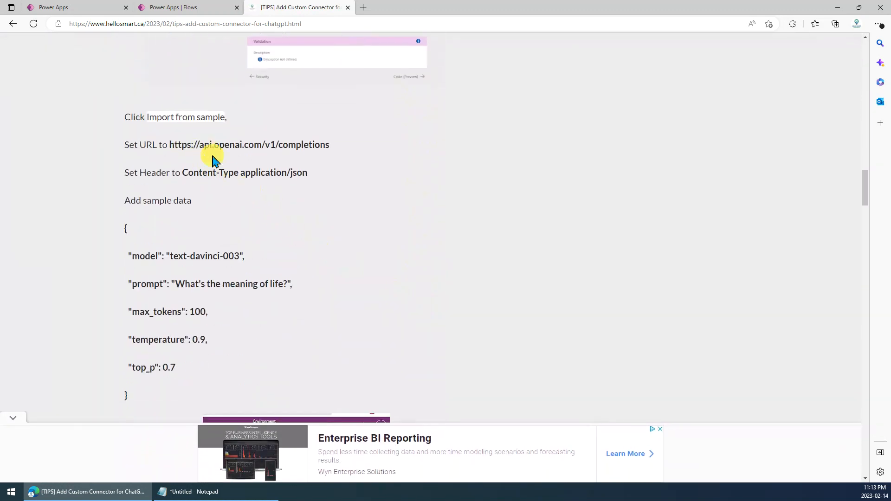
pyautogui.moveTo(172, 144); pyautogui.dragTo(333, 148)
pyautogui.hotkey('ctrl', 'c')
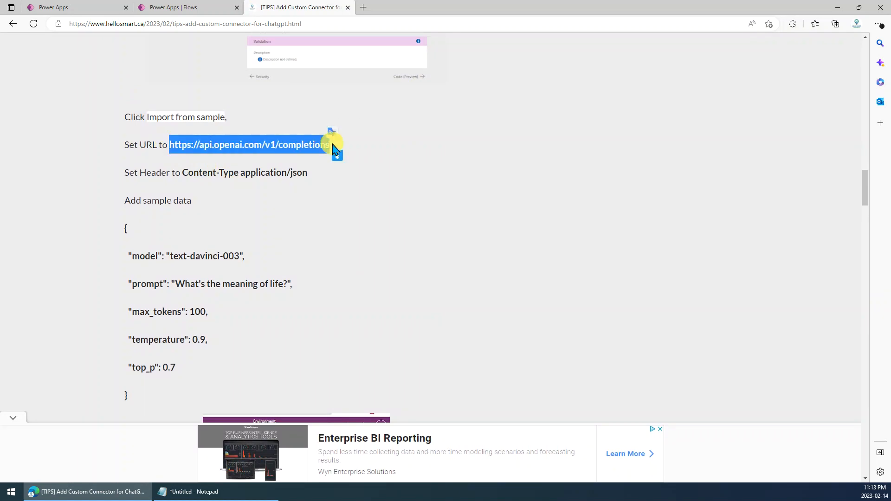
pyautogui.click(170, 7)
pyautogui.click(81, 7)
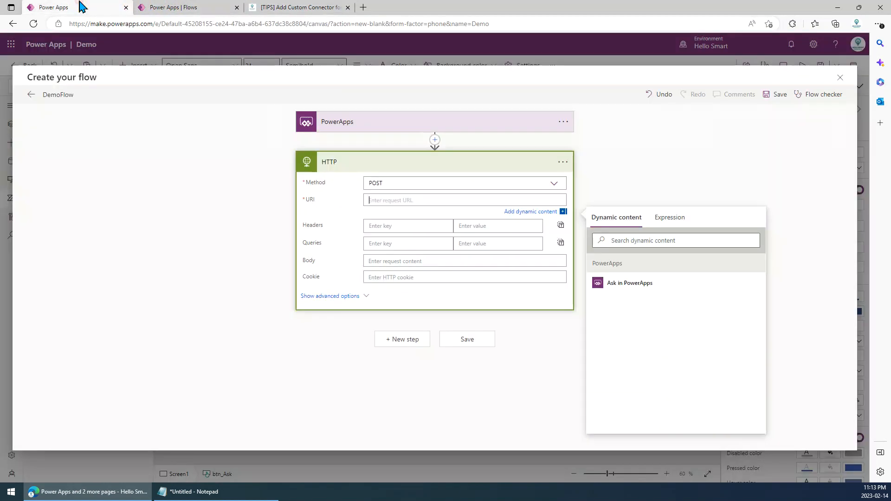
pyautogui.hotkey('ctrl', 'v')
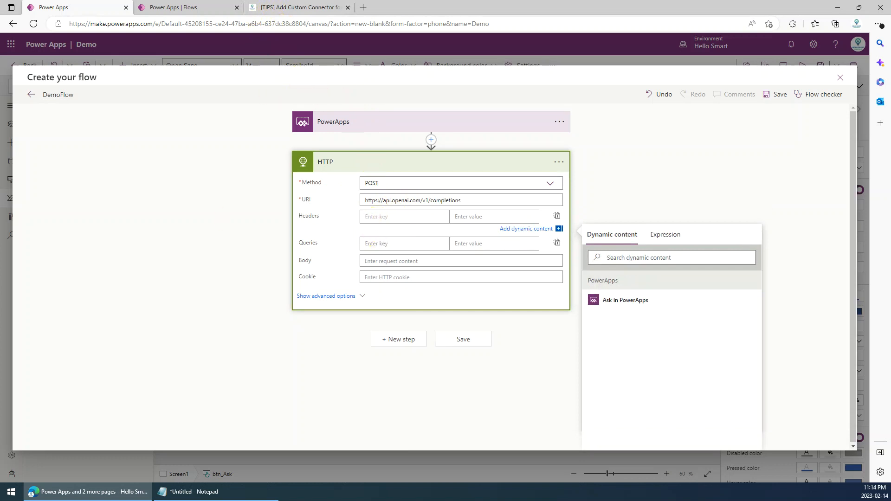
# - Add an Authorization header to the HTTP action with the value Bearer followed by the OpenAI API key
pyautogui.hotkey('alt', 'Tab')
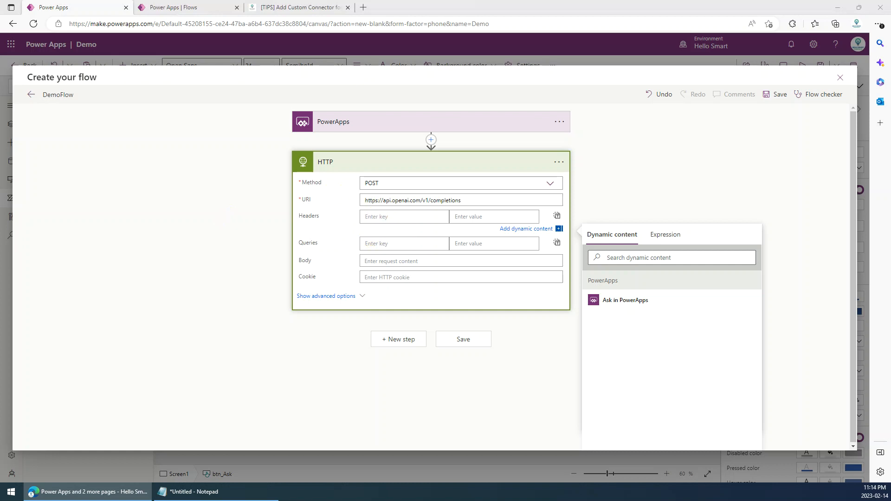
pyautogui.click(364, 215)
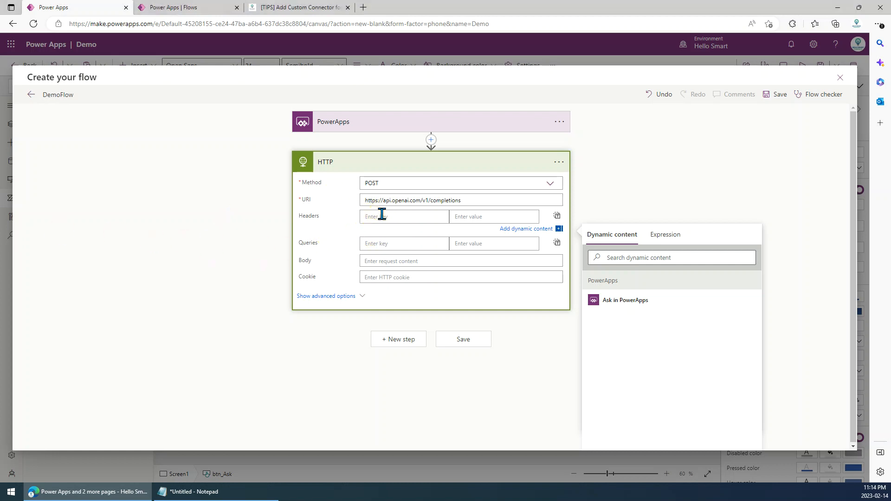
pyautogui.click(458, 218)
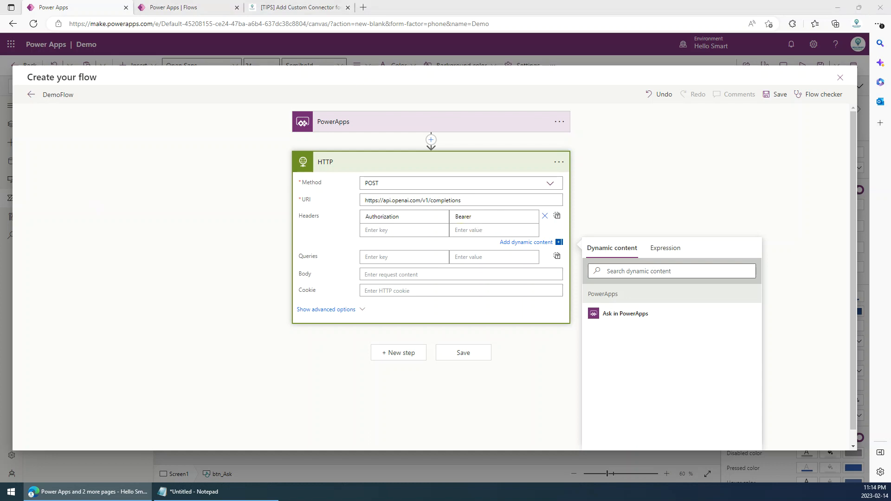
pyautogui.click(487, 217)
pyautogui.hotkey('ctrl', 'v')
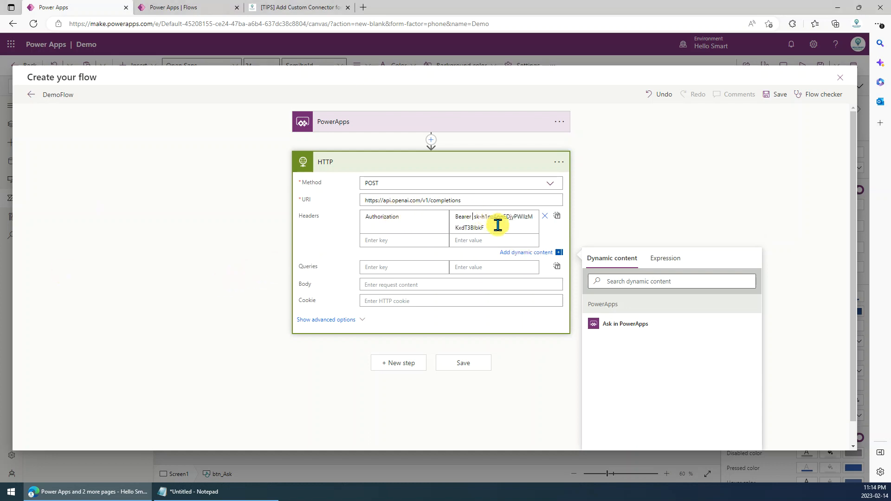
# - Add a second header to the HTTP action, Content-Type with the value application/json, copying both from the blog post
pyautogui.click(383, 241)
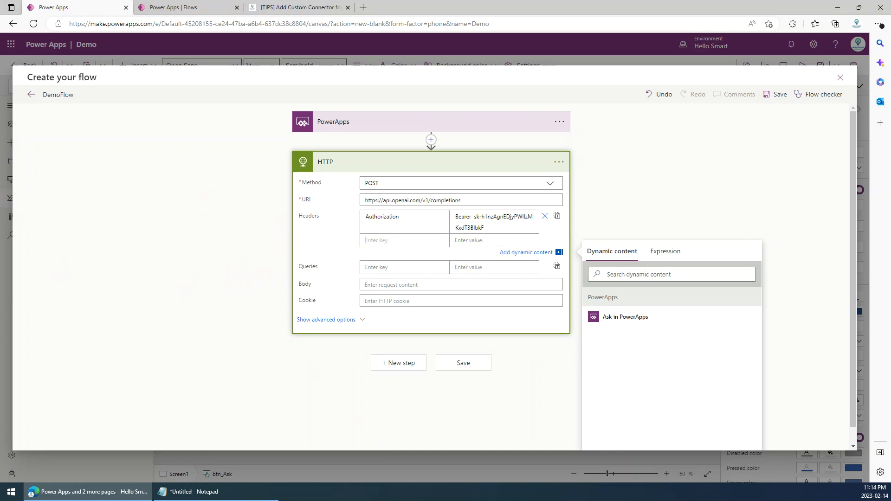
pyautogui.click(285, 7)
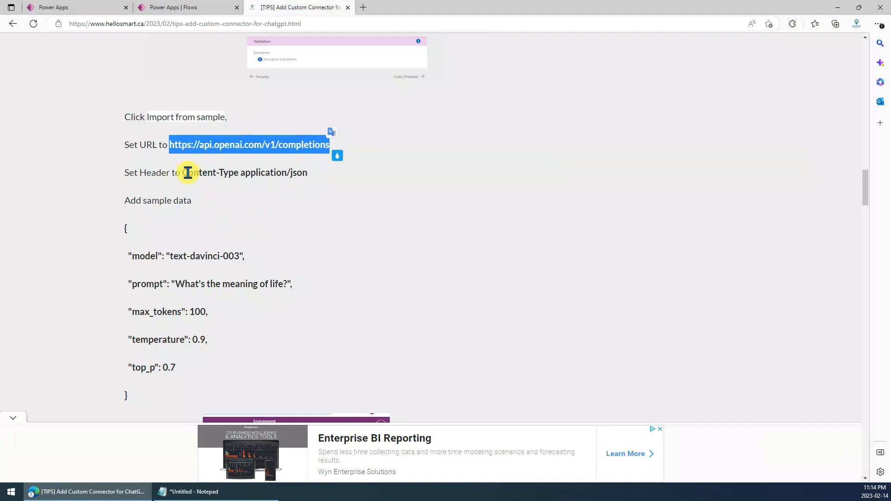
pyautogui.moveTo(182, 172); pyautogui.dragTo(239, 173)
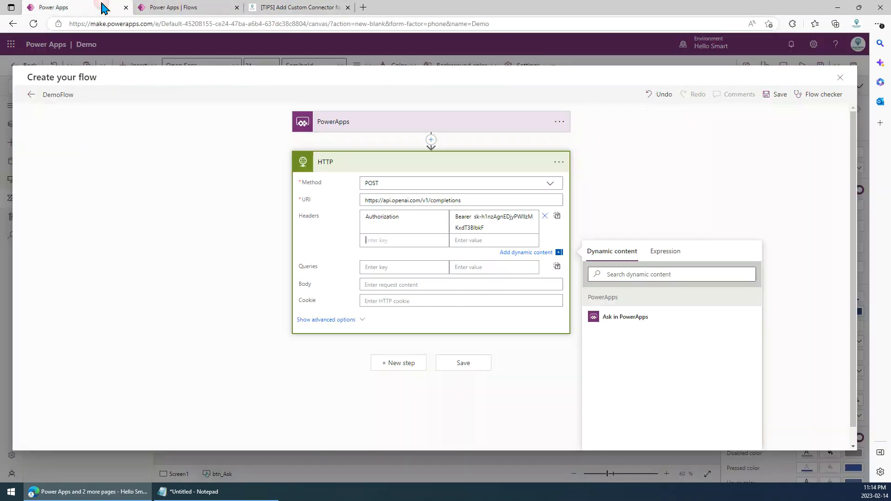
pyautogui.click(103, 7)
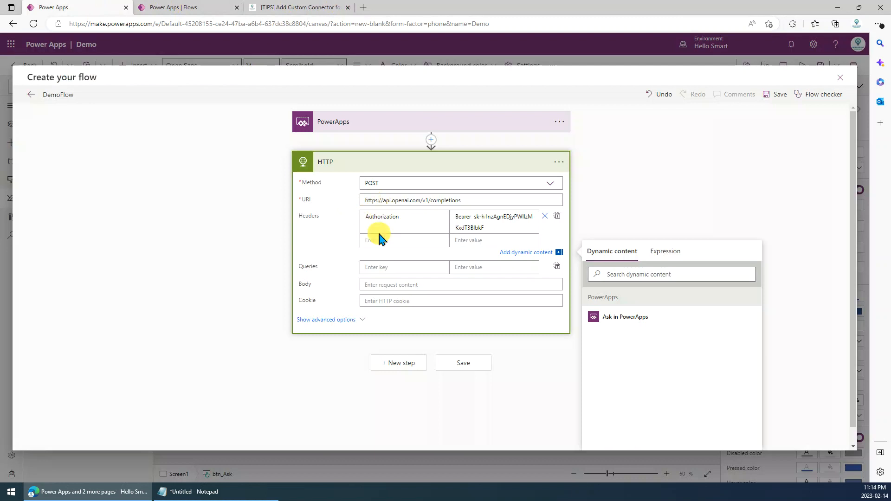
pyautogui.click(258, 7)
pyautogui.click(257, 177)
pyautogui.click(245, 177)
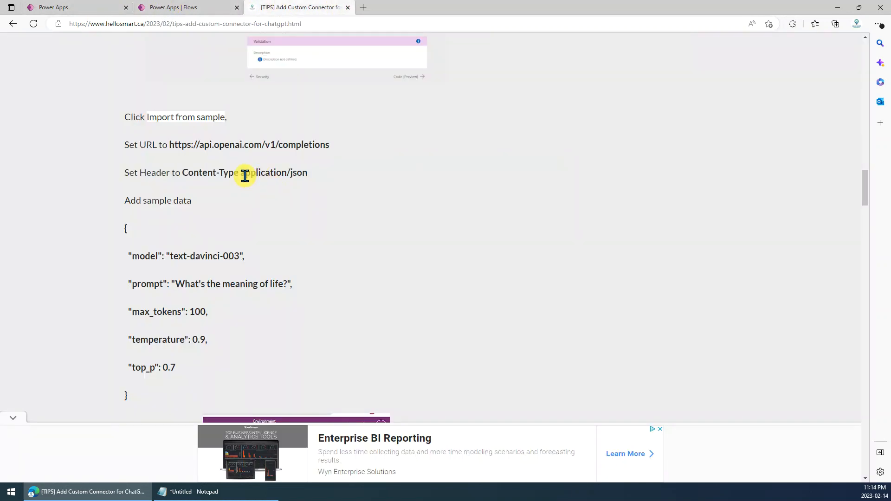
pyautogui.moveTo(245, 175); pyautogui.dragTo(316, 178)
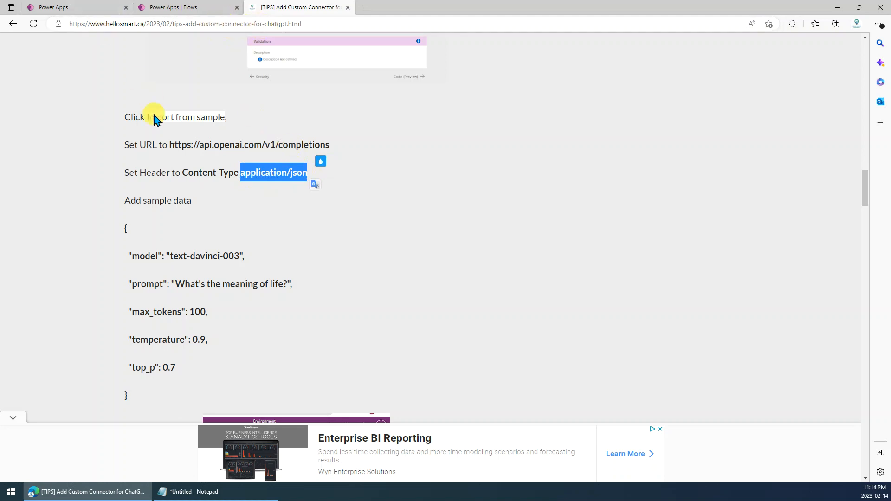
pyautogui.click(87, 10)
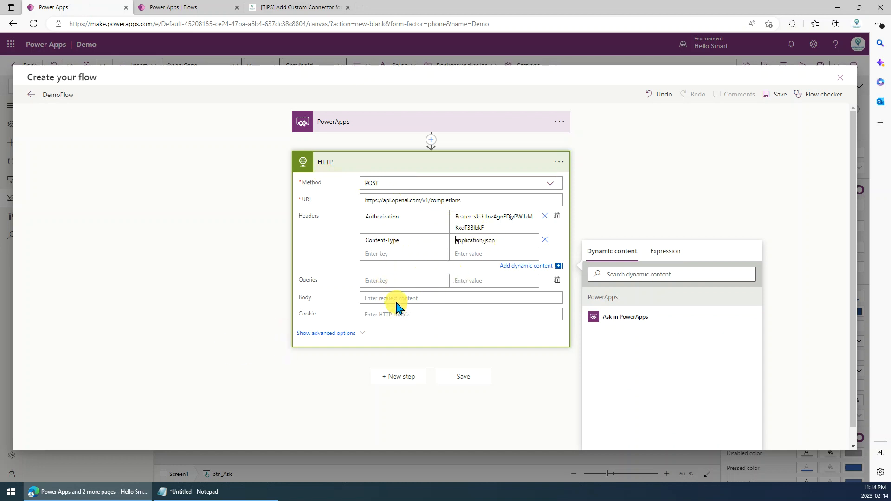
# - Copy the post's sample JSON, from model text-davinci-003 through top_p 0.7, into the HTTP action's body
pyautogui.click(300, 5)
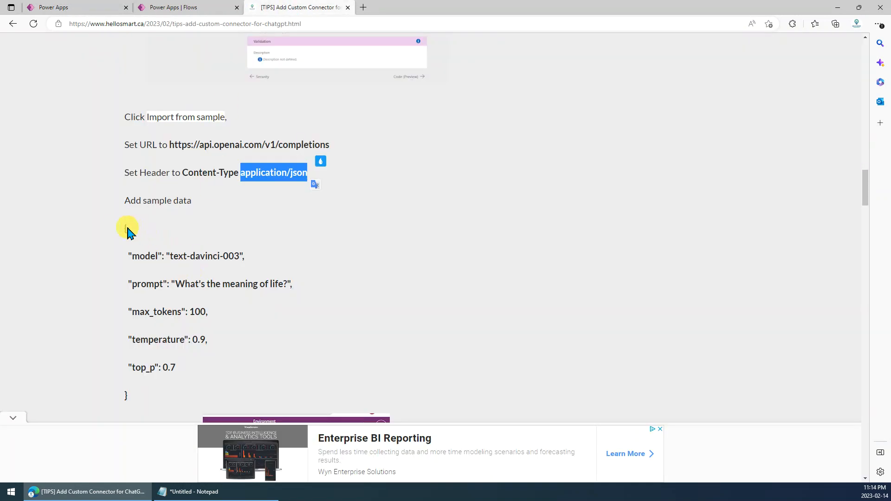
pyautogui.moveTo(125, 231); pyautogui.dragTo(146, 396)
pyautogui.hotkey('ctrl', 'c')
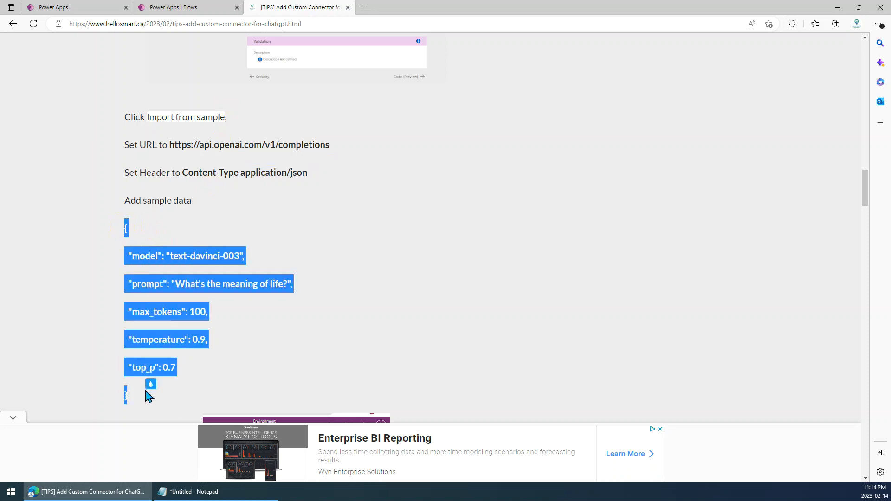
pyautogui.click(96, 10)
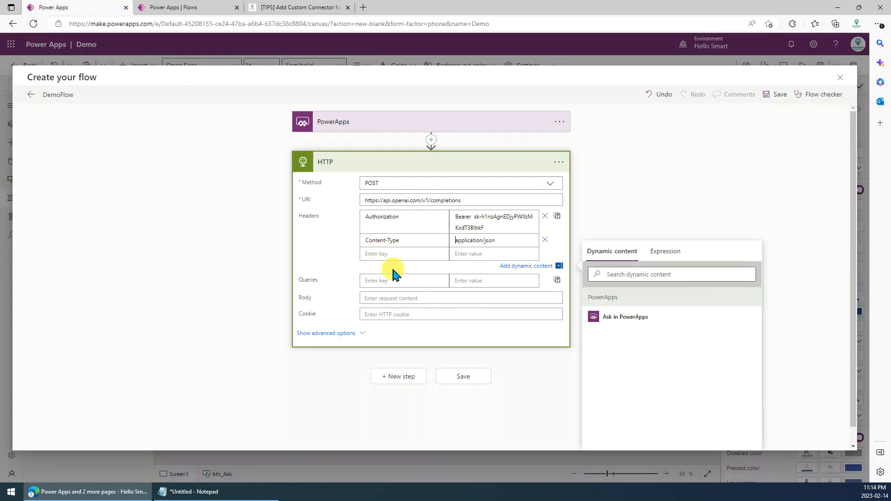
pyautogui.hotkey('ctrl', 'v')
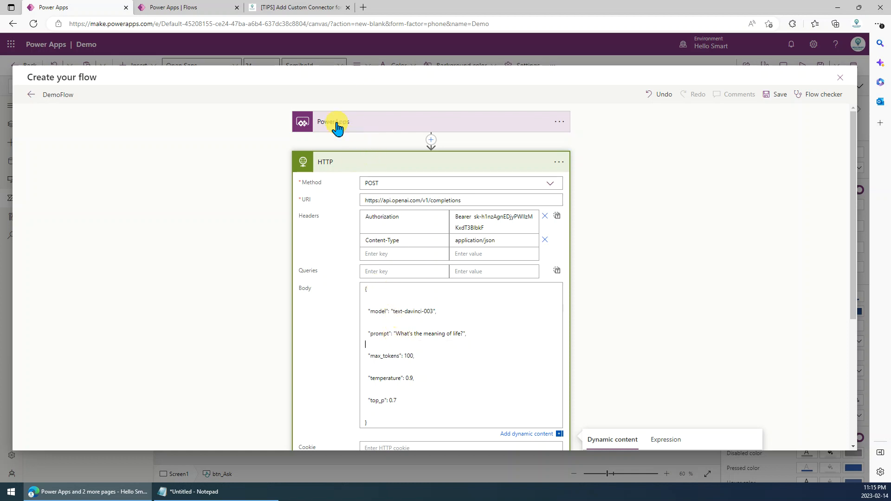
# - Replace the sample question in the body's prompt with the Ask in PowerApps dynamic content and save the flow
pyautogui.moveTo(394, 333); pyautogui.dragTo(463, 333)
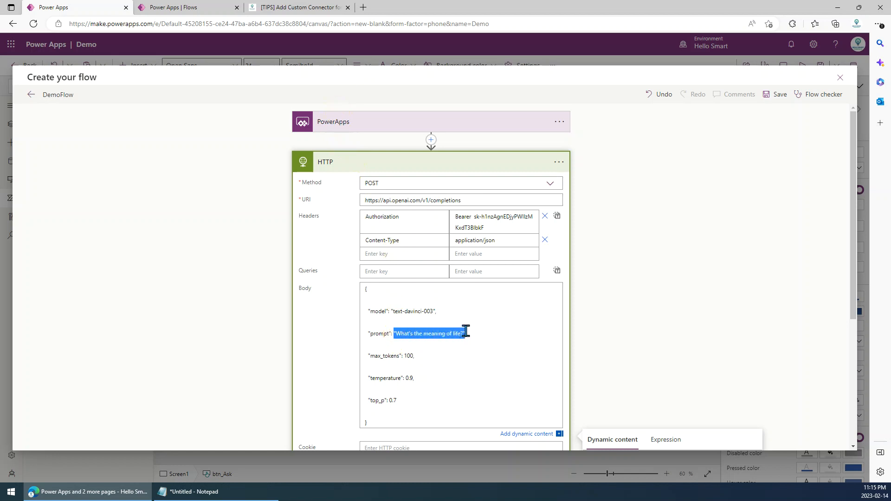
pyautogui.press('BackSpace')
pyautogui.click(520, 319)
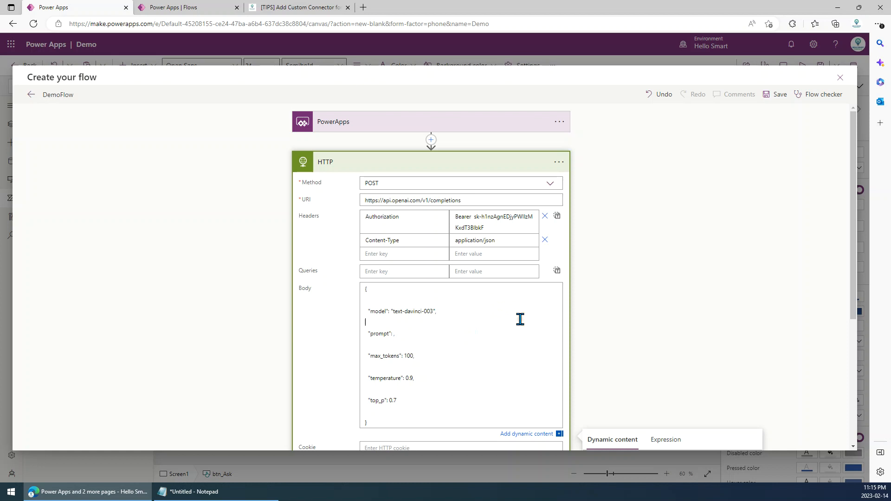
pyautogui.click(394, 333)
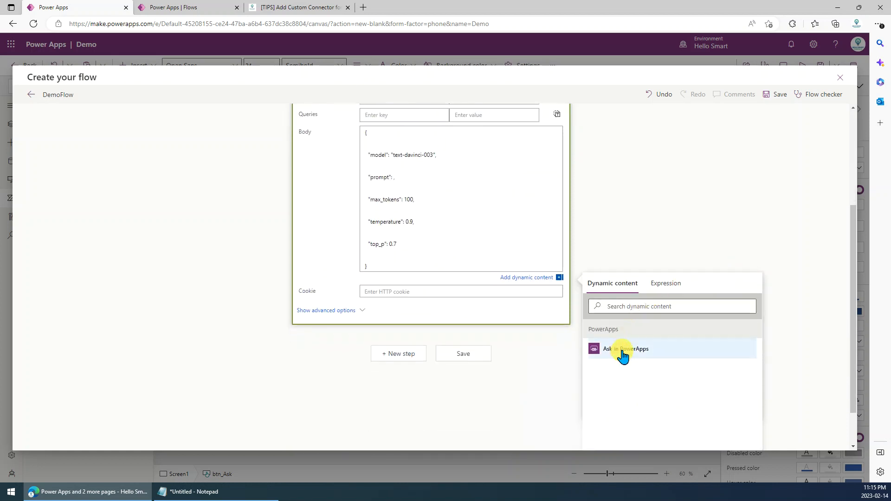
pyautogui.click(623, 349)
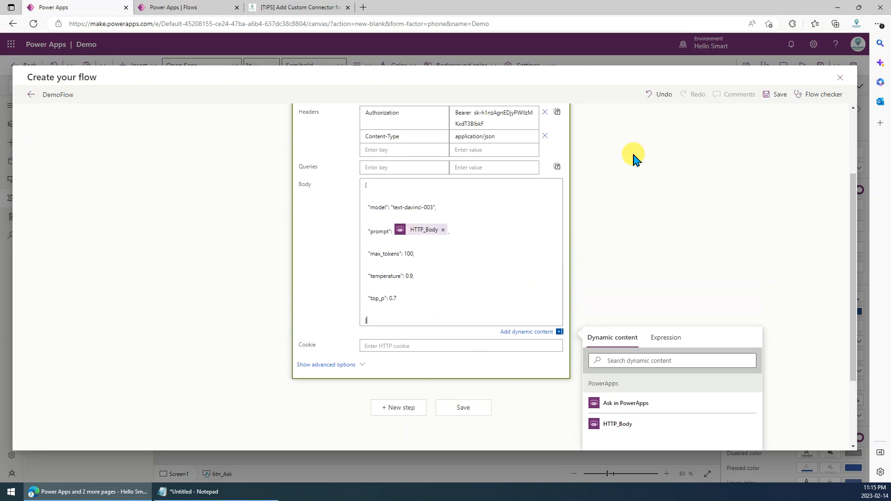
pyautogui.scroll(2, 766, 132)
pyautogui.click(774, 94)
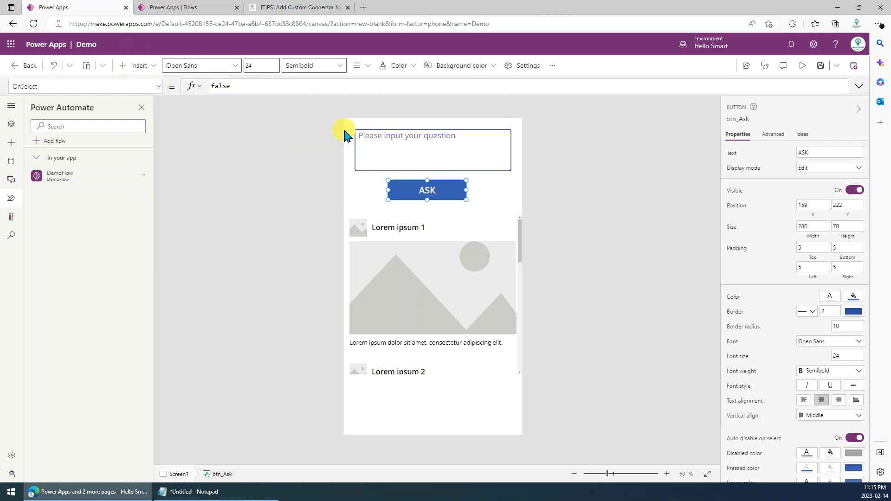
# - Set the ASK button's OnSelect formula to DemoFlow.Run(ipt_Question.Text)
pyautogui.moveTo(250, 87); pyautogui.dragTo(175, 85)
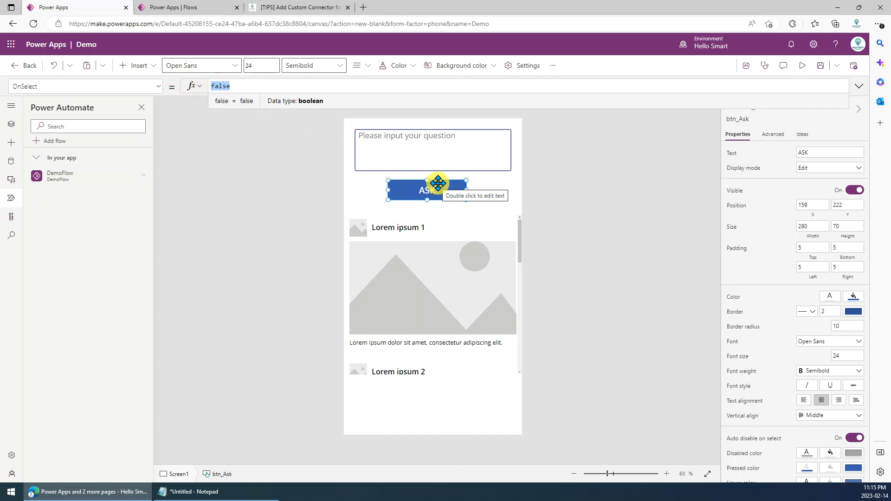
pyautogui.write('DemoFlow.Run(')
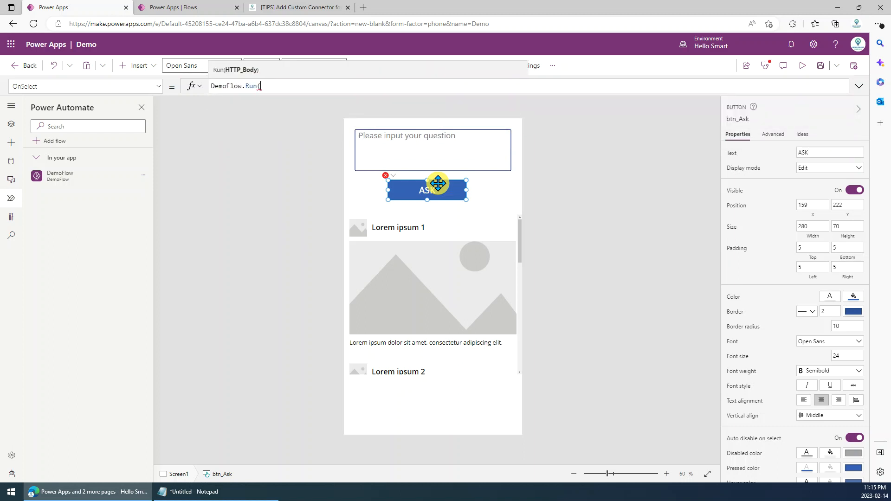
pyautogui.write('ip')
pyautogui.press('Tab')
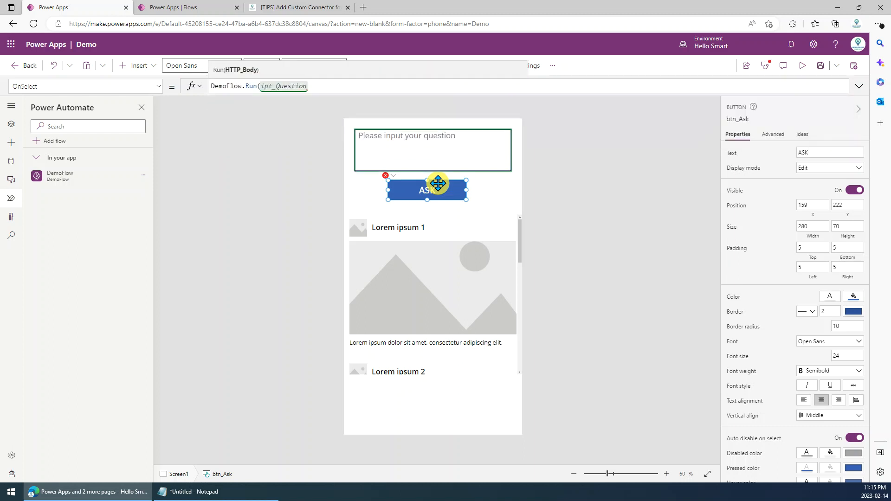
pyautogui.write('x')
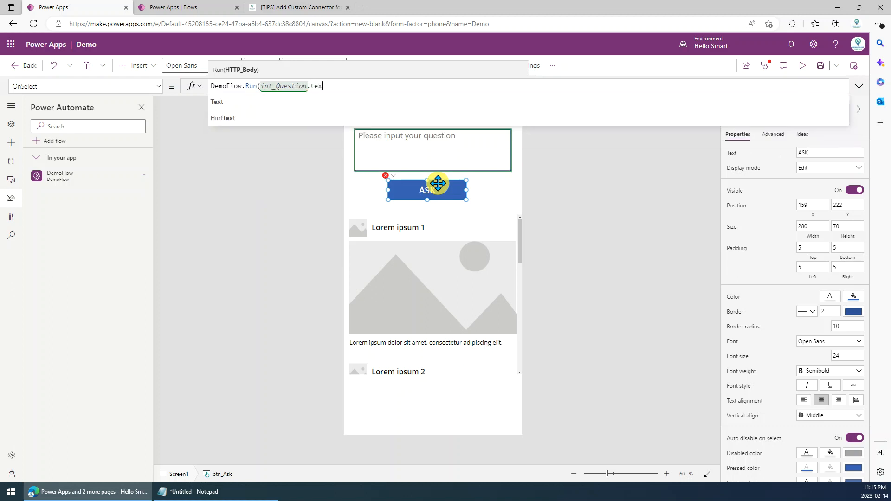
pyautogui.press('Tab')
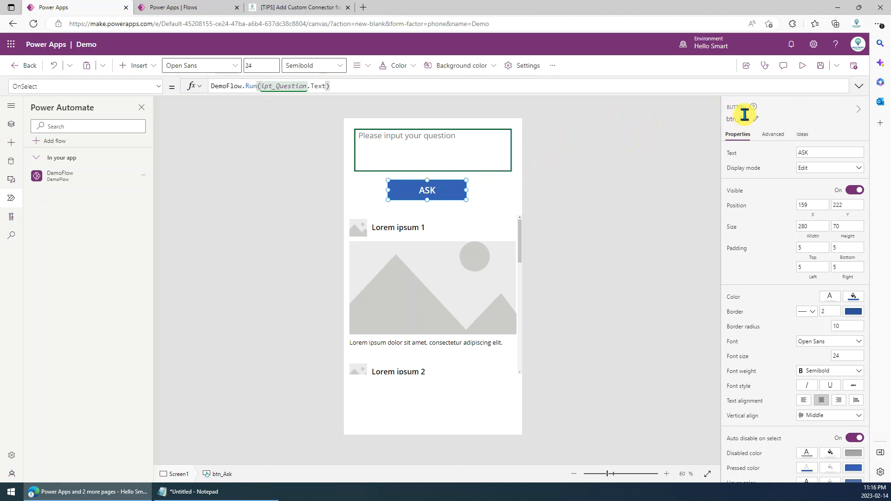
# - Preview the app, enter the question "How are you" and submit it with ASK
pyautogui.click(802, 66)
pyautogui.click(497, 96)
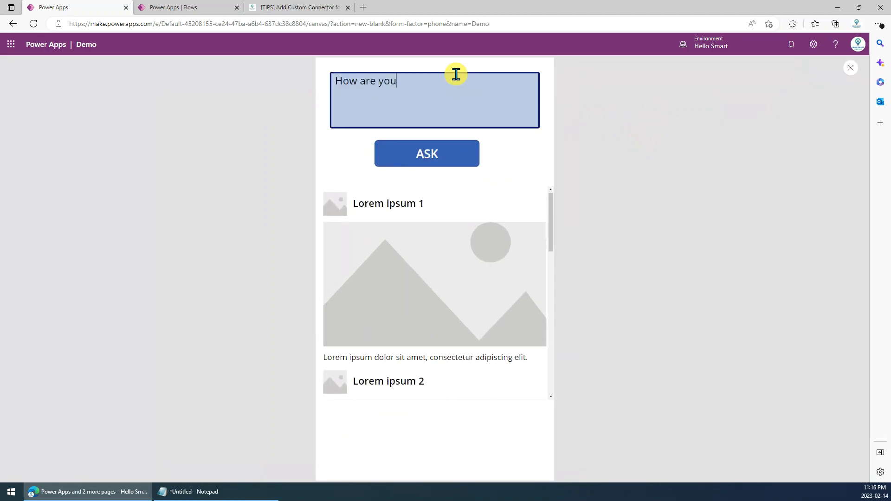
pyautogui.click(459, 151)
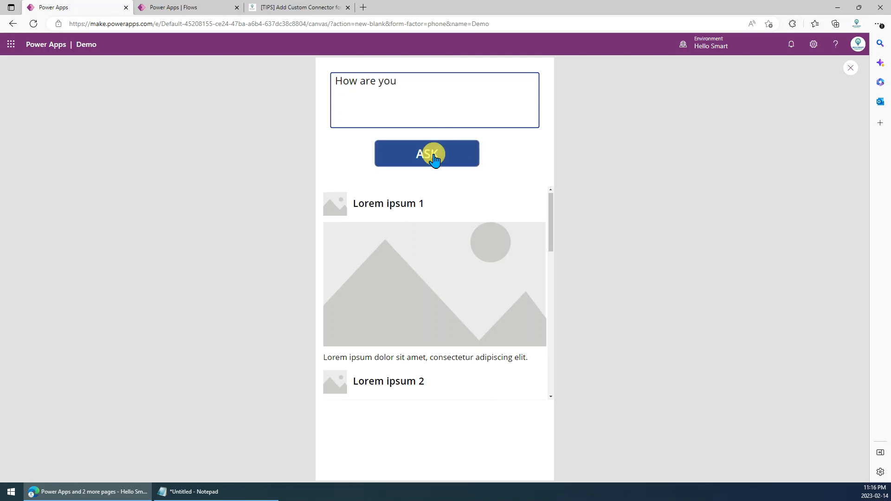
# - Open DemoFlow's run from the refreshed flow list and examine the error details and the HTTP action's inputs
pyautogui.click(174, 7)
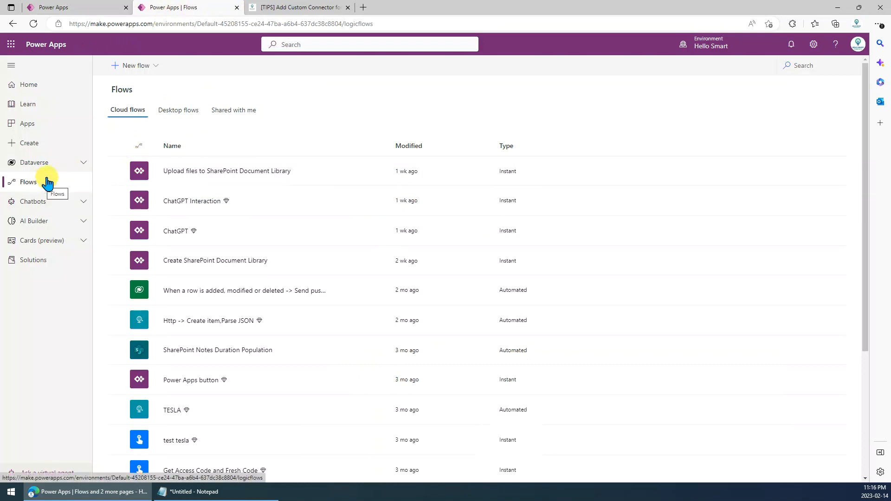
pyautogui.click(34, 23)
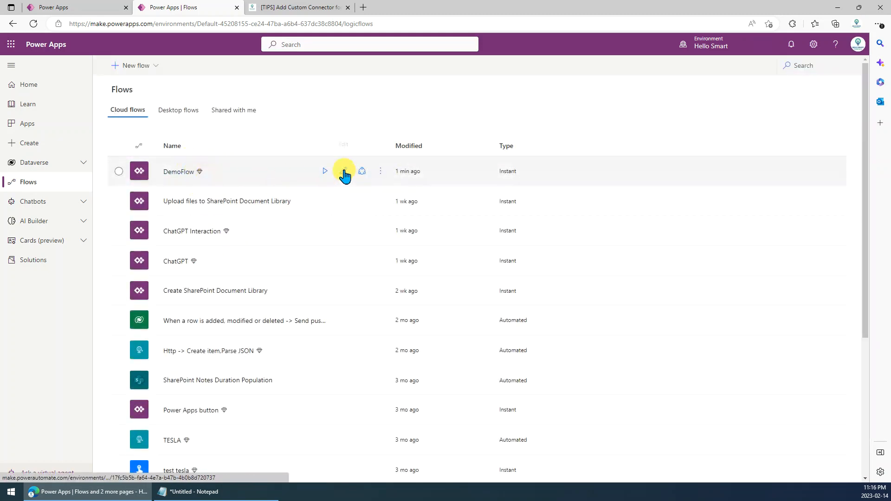
pyautogui.click(192, 173)
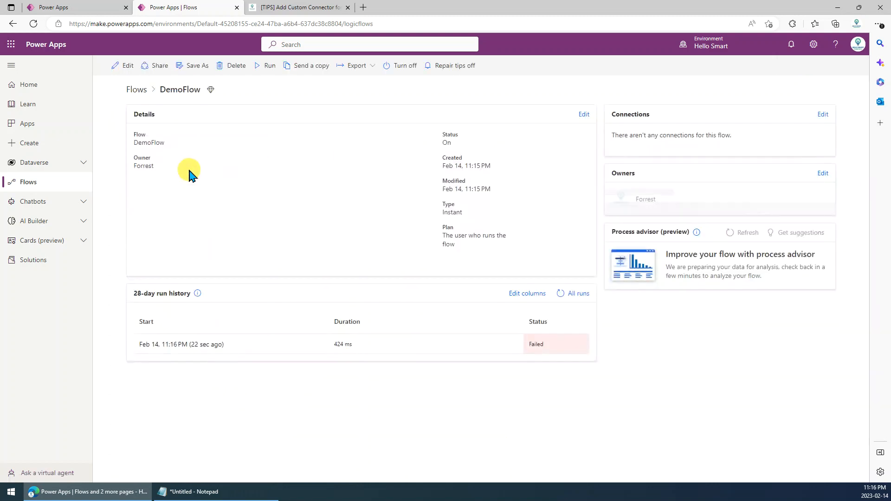
pyautogui.click(199, 345)
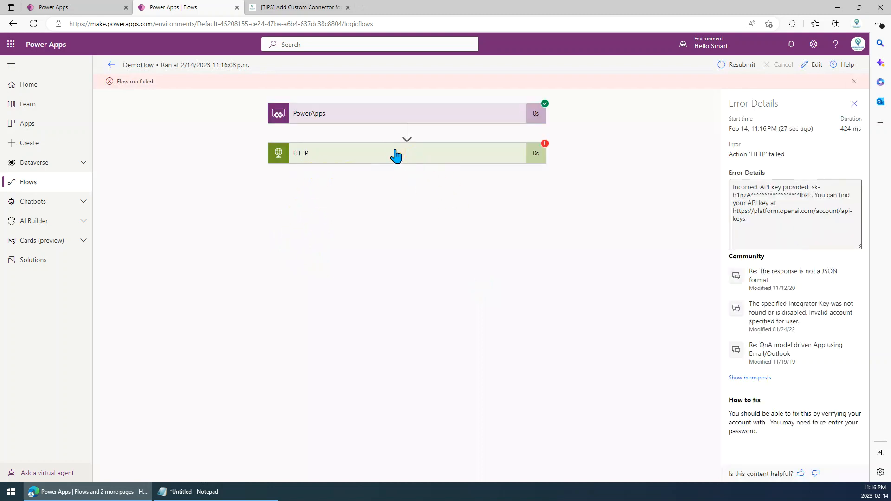
pyautogui.click(396, 156)
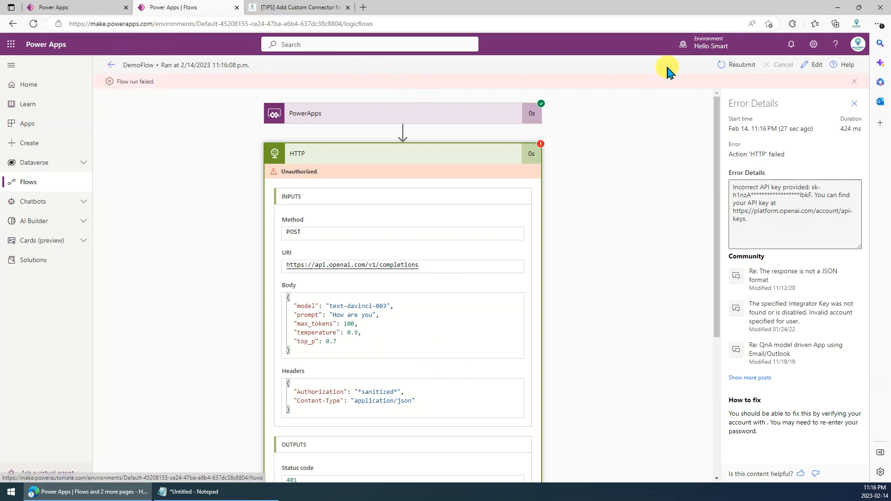
# - Open DemoFlow's HTTP action for editing and check the blog post's host api.openai.com and Authorization header instructions
pyautogui.click(815, 68)
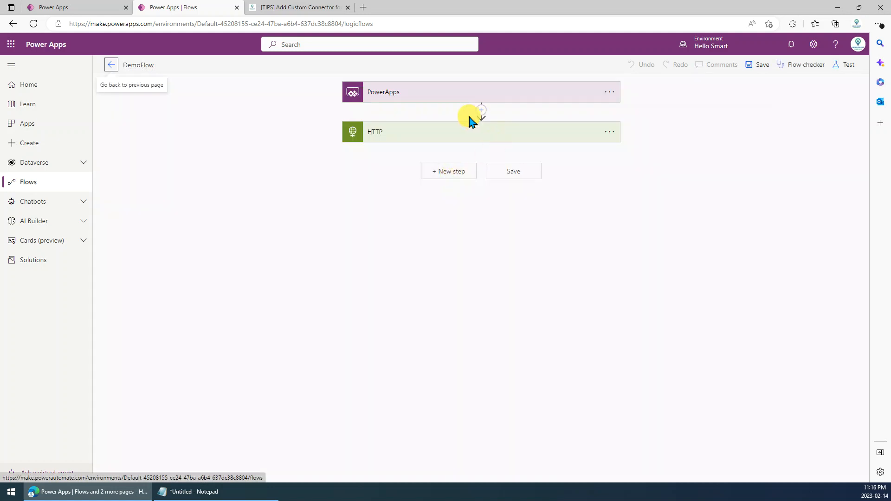
pyautogui.click(439, 139)
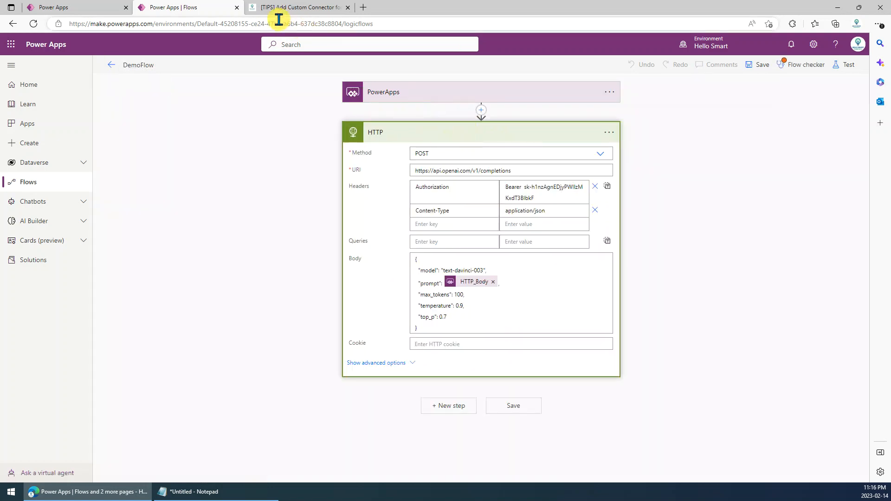
pyautogui.click(296, 7)
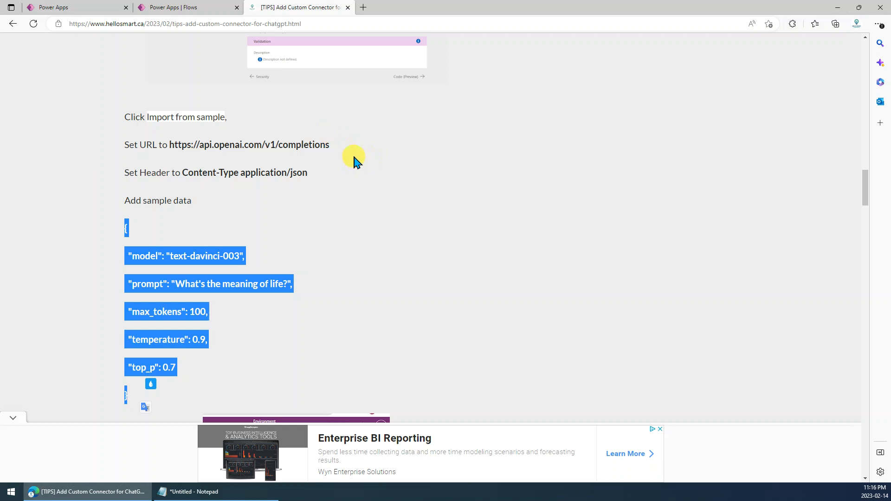
pyautogui.scroll(2, 356, 161)
pyautogui.scroll(20, 363, 190)
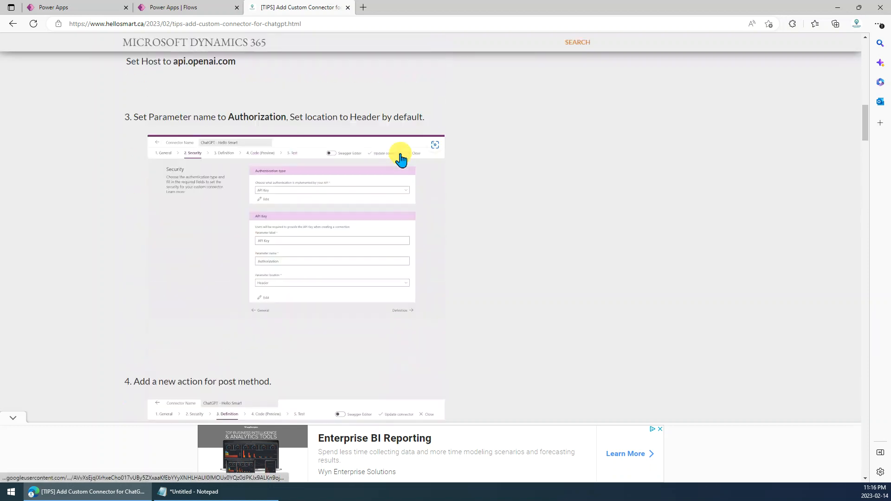
pyautogui.scroll(-10, 303, 231)
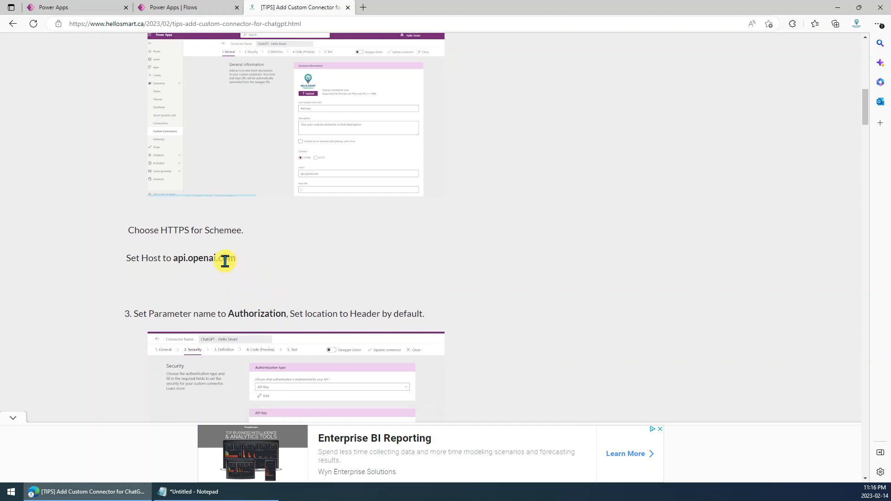
pyautogui.moveTo(190, 258); pyautogui.dragTo(237, 260)
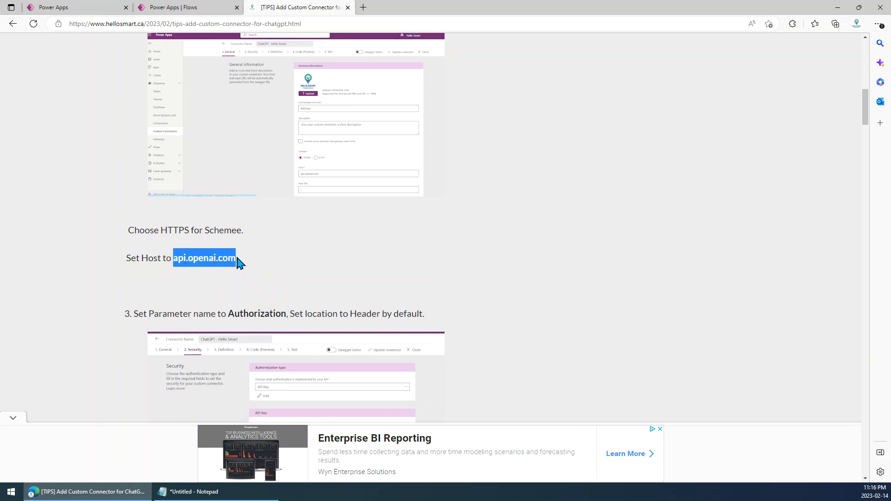
pyautogui.click(288, 264)
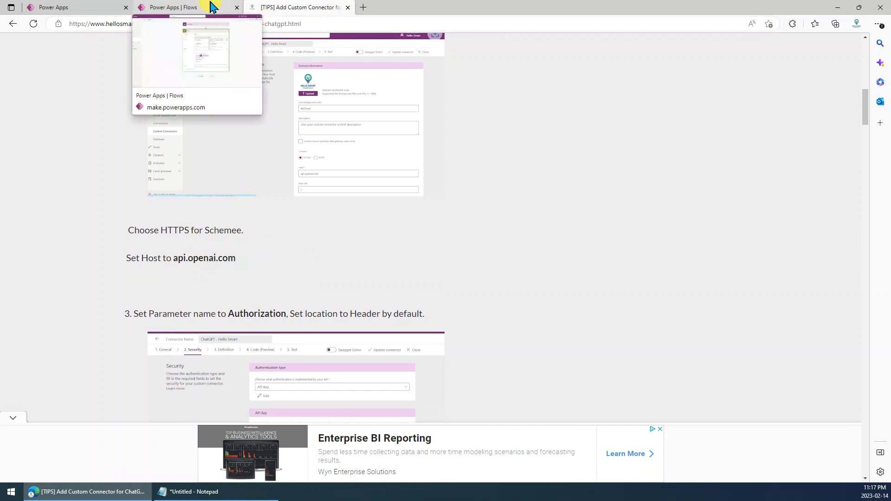
# - Submit "How are you" again in the app preview and open the HTTP action of DemoFlow's newest run
pyautogui.hotkey('ctrl', 'Tab')
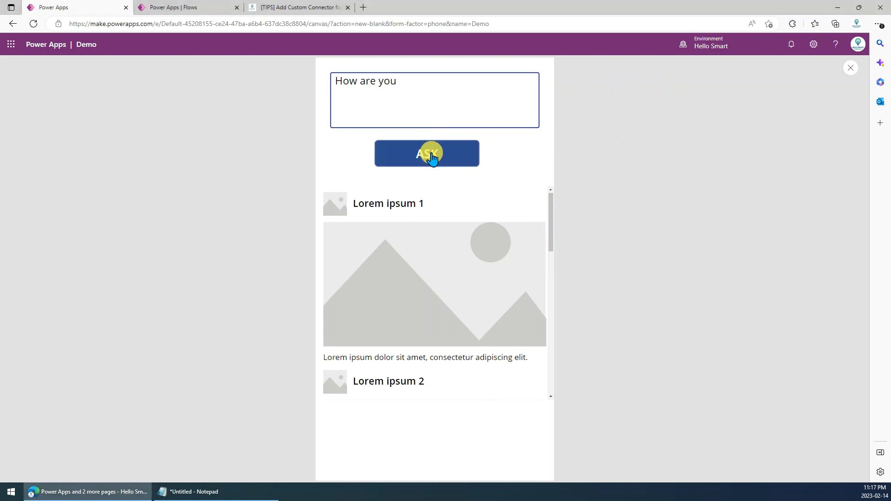
pyautogui.click(194, 9)
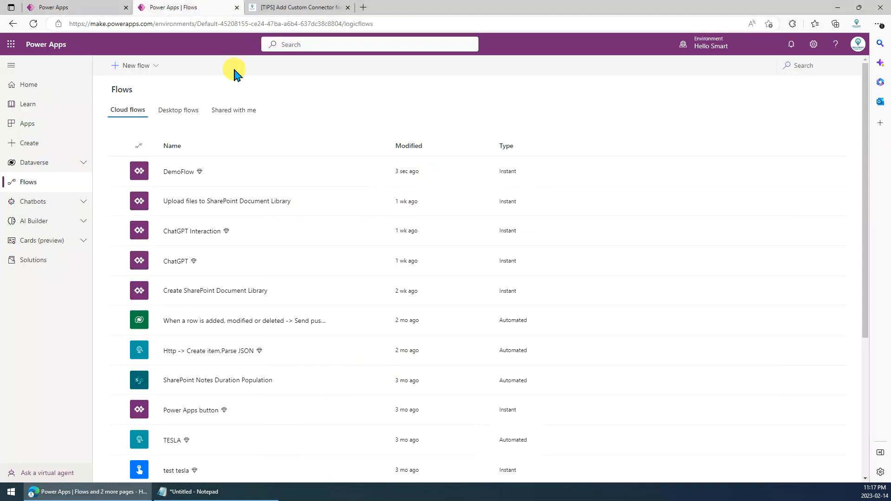
pyautogui.click(174, 173)
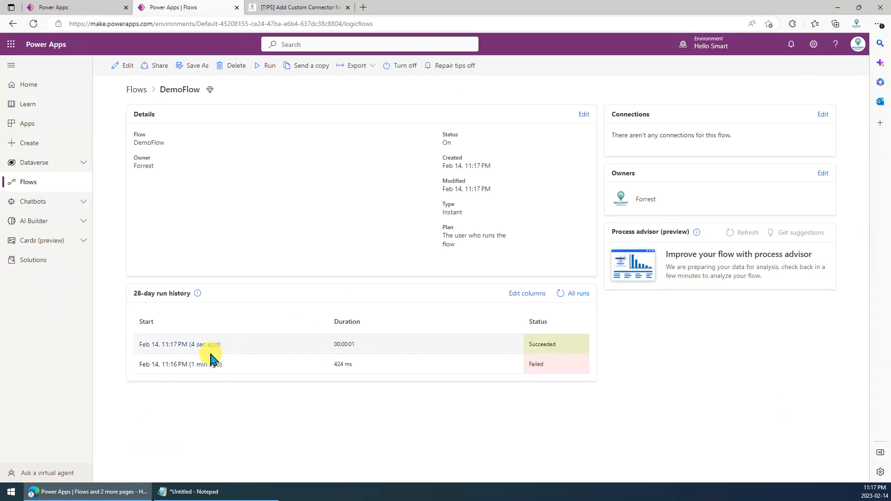
pyautogui.click(180, 344)
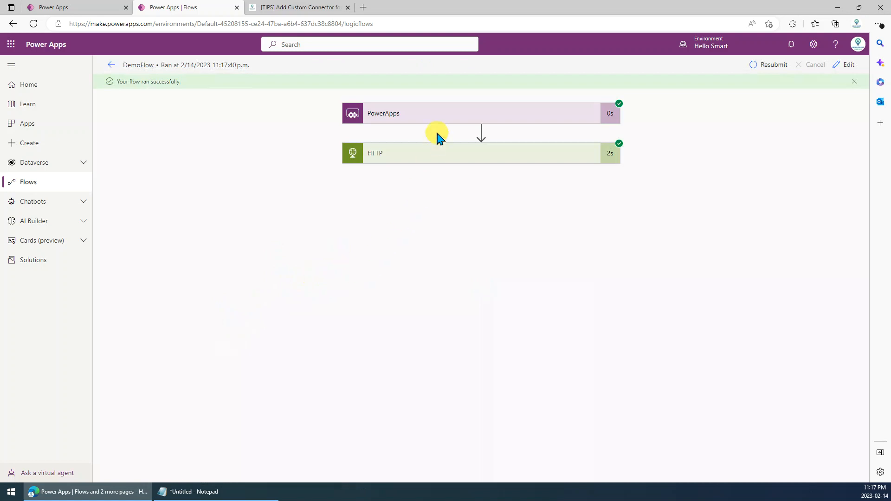
pyautogui.click(414, 157)
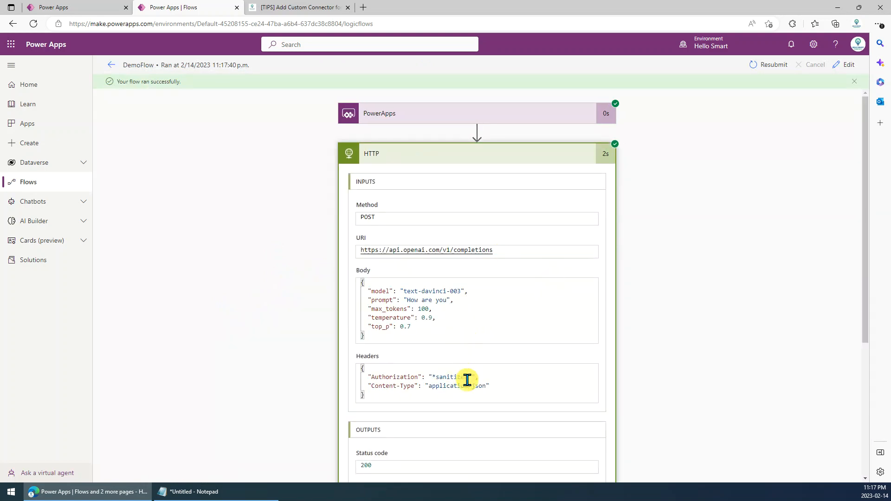
# - Copy the entire JSON response body from the HTTP action's outputs
pyautogui.scroll(-4, 472, 338)
pyautogui.scroll(-1, 464, 346)
pyautogui.scroll(-4, 442, 390)
pyautogui.click(454, 405)
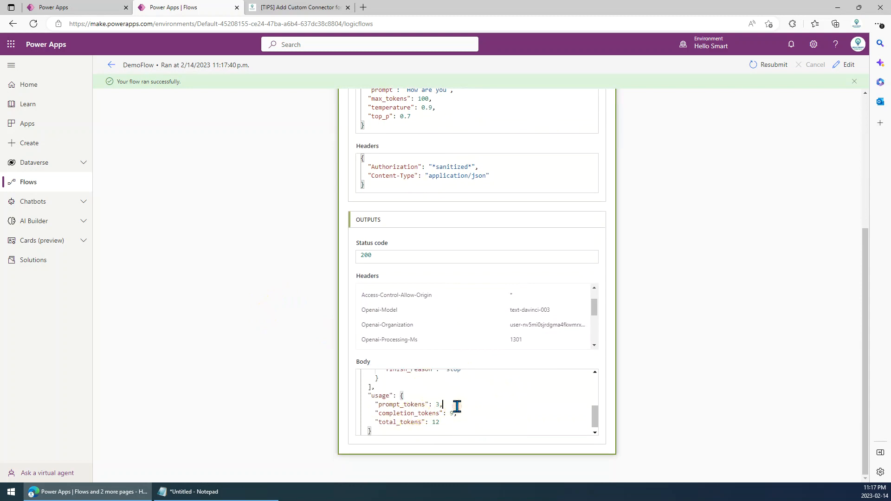
pyautogui.moveTo(491, 409); pyautogui.dragTo(491, 409)
pyautogui.scroll(4, 490, 409)
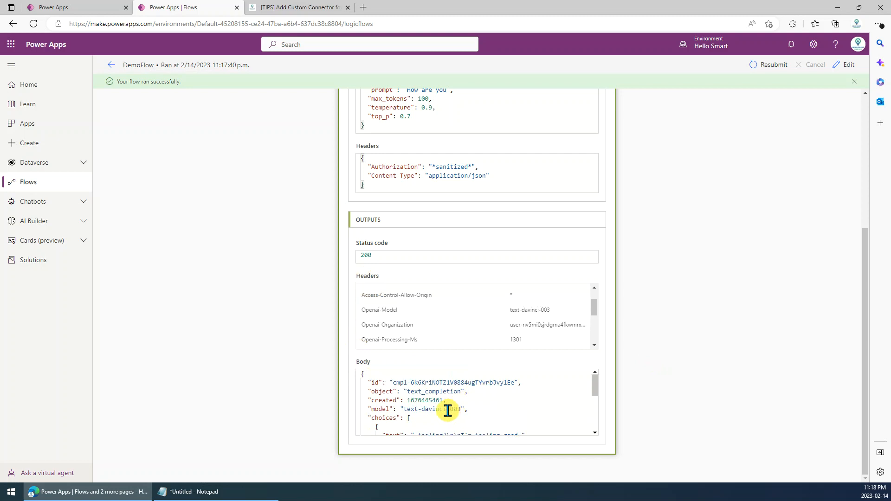
pyautogui.hotkey('ctrl', 'a')
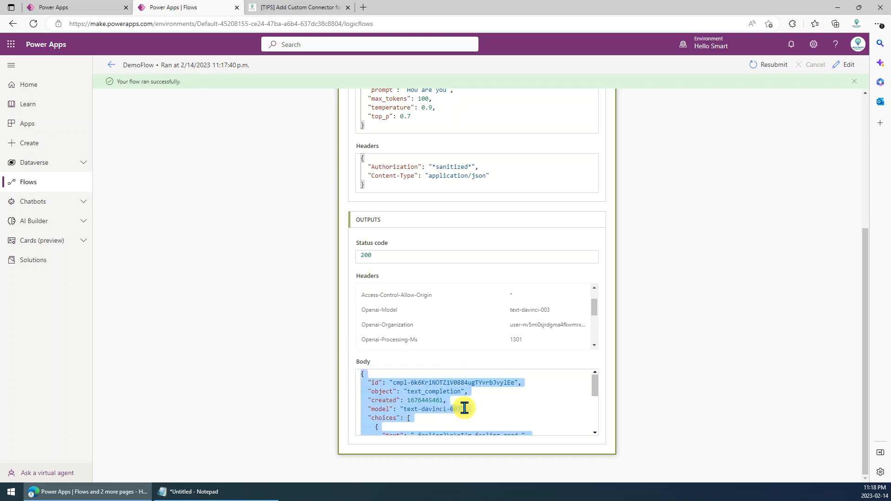
pyautogui.scroll(-5, 464, 408)
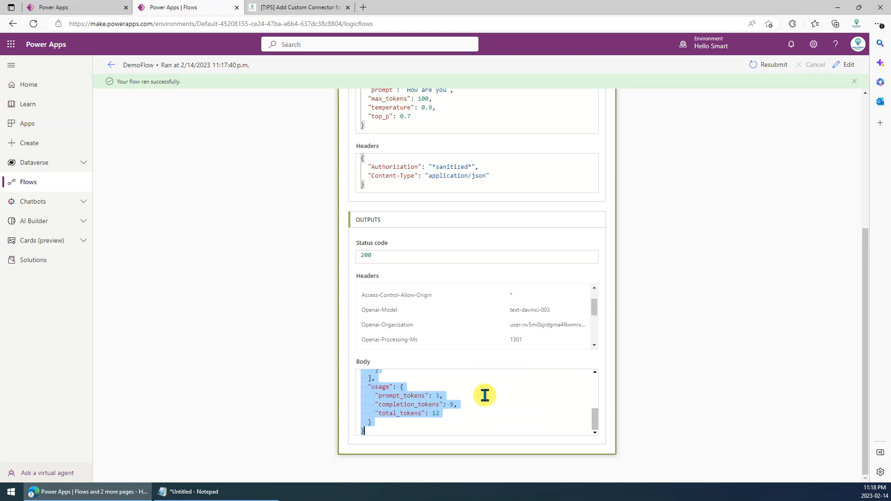
pyautogui.scroll(5, 726, 221)
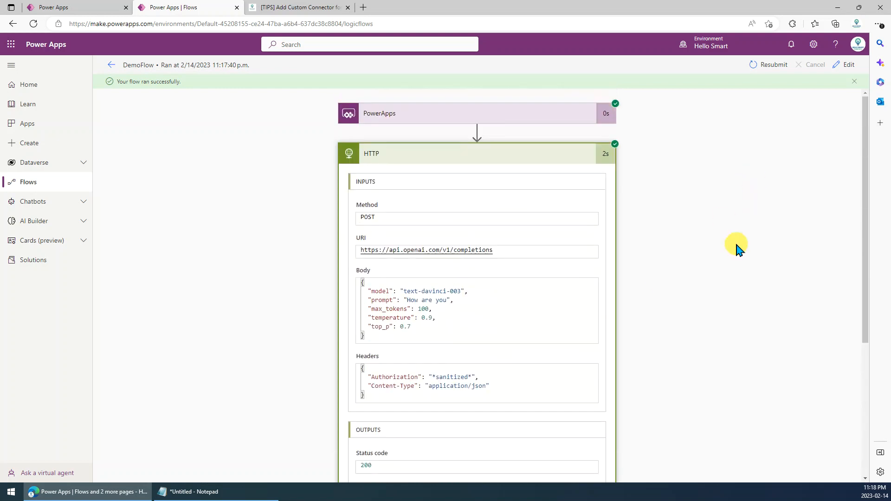
# - Edit DemoFlow and add a Parse JSON action after HTTP, with the HTTP Body output as its content
pyautogui.click(848, 67)
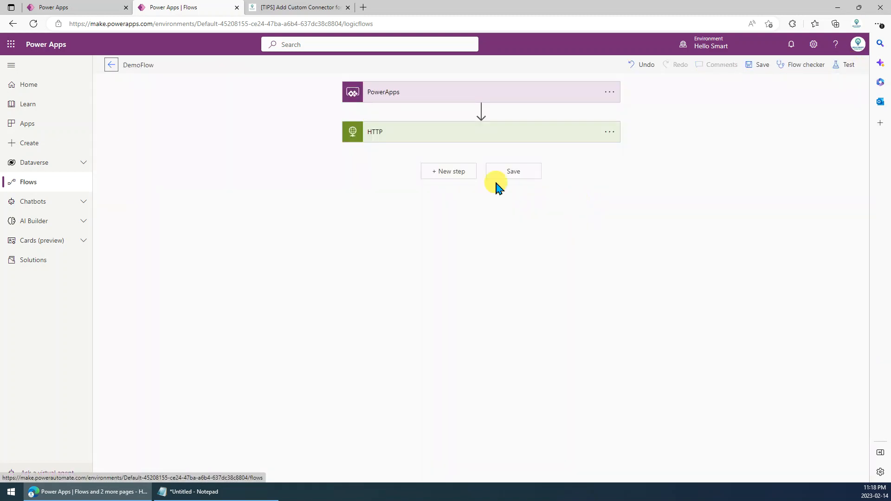
pyautogui.click(453, 172)
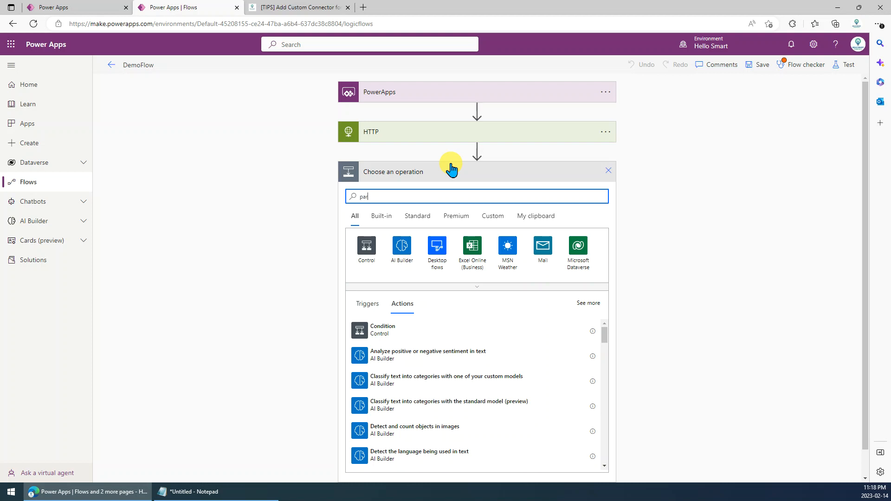
pyautogui.write('json')
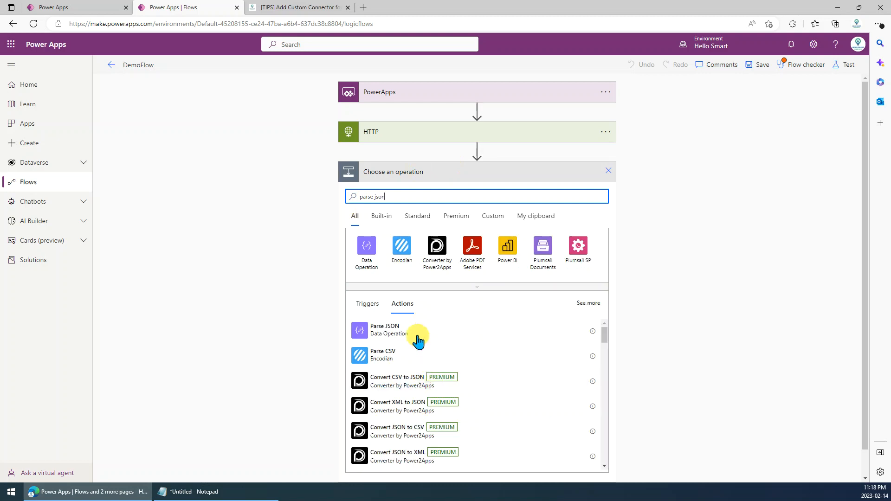
pyautogui.click(410, 336)
pyautogui.click(480, 193)
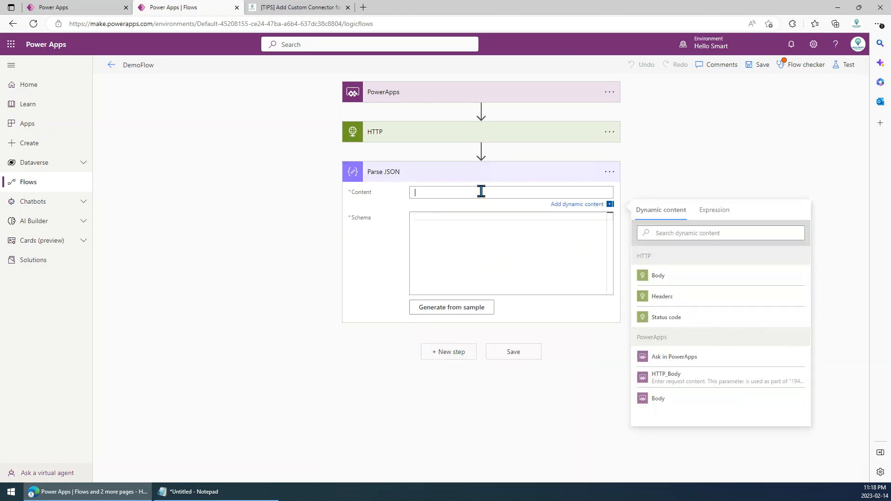
pyautogui.click(686, 282)
# - Generate the Parse JSON schema from the copied response as the sample payload and save the flow
pyautogui.click(469, 238)
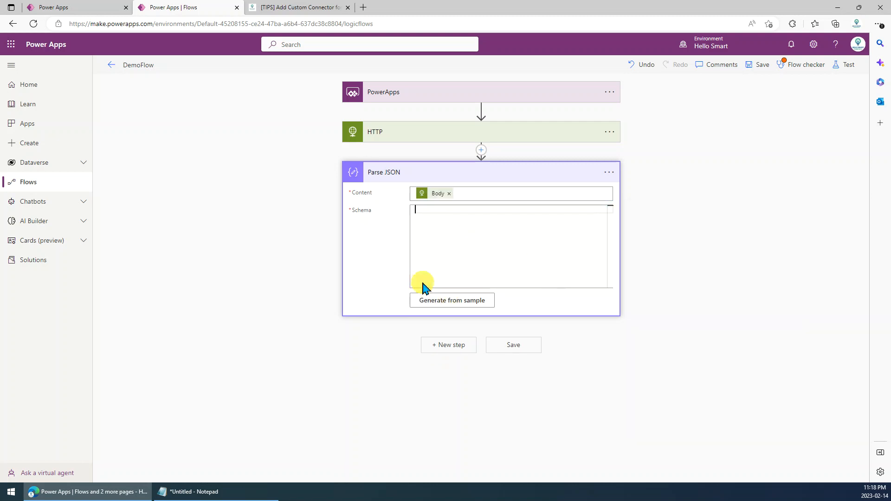
pyautogui.click(442, 300)
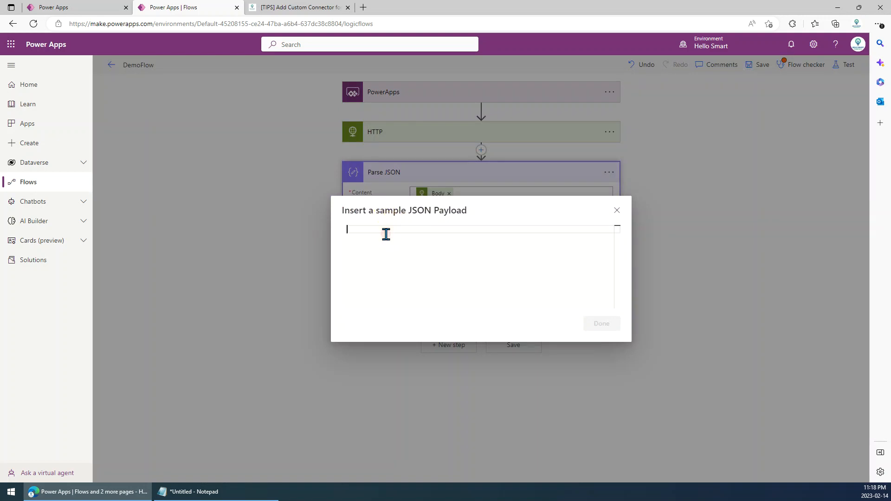
pyautogui.hotkey('ctrl', 'v')
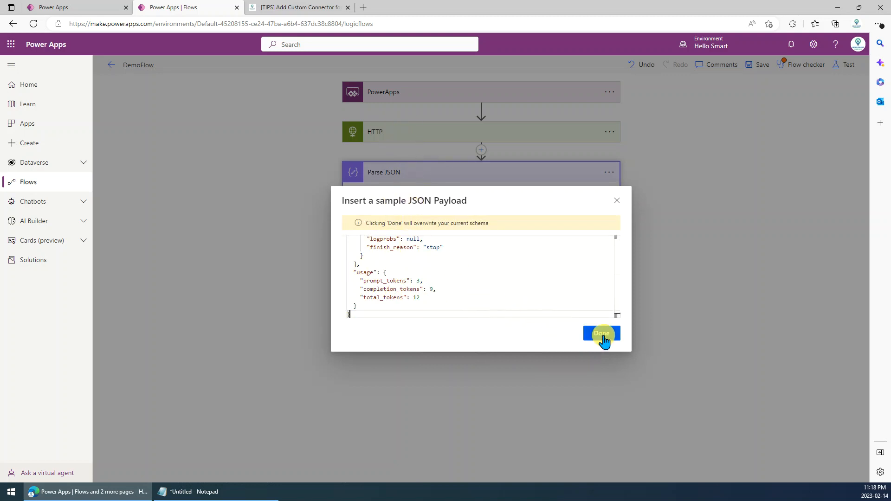
pyautogui.scroll(3, 478, 269)
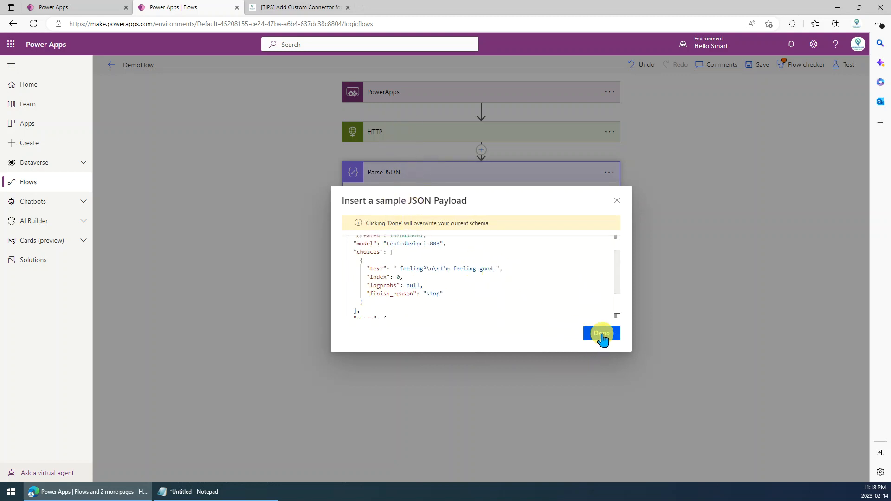
pyautogui.click(601, 333)
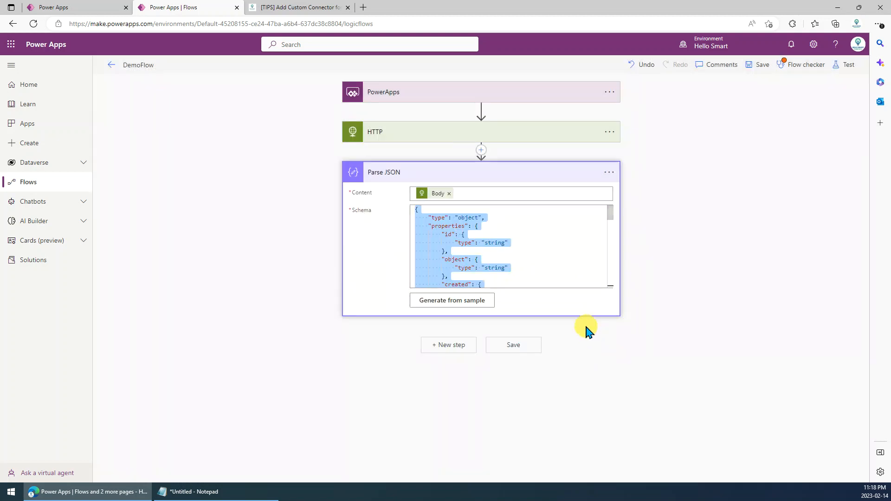
pyautogui.click(514, 346)
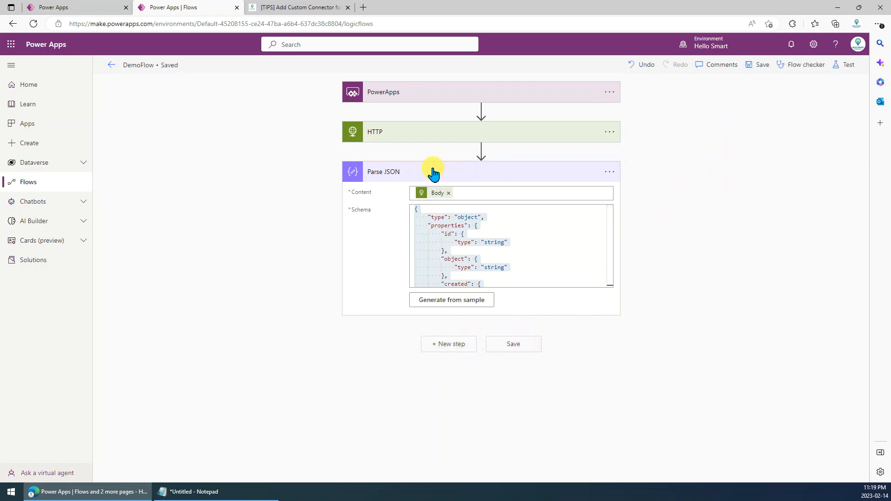
# - Add a Compose action after Parse JSON and use the Parse JSON choices output as its input
pyautogui.click(449, 345)
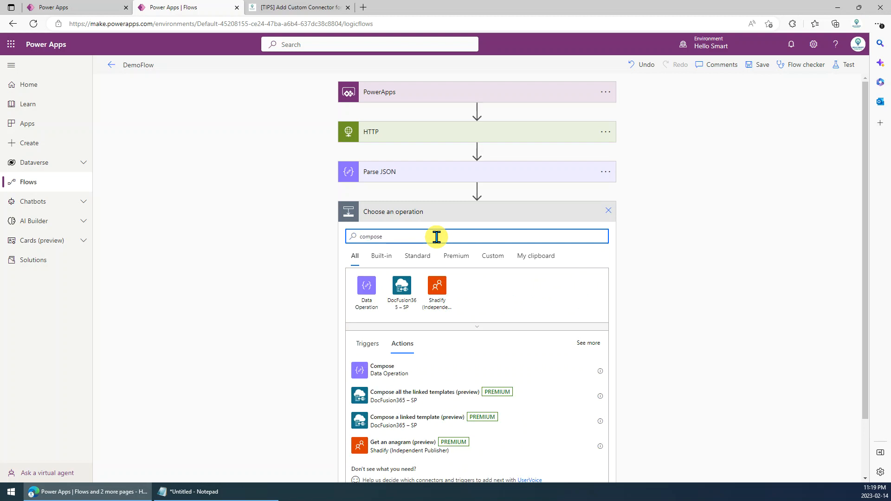
pyautogui.click(413, 371)
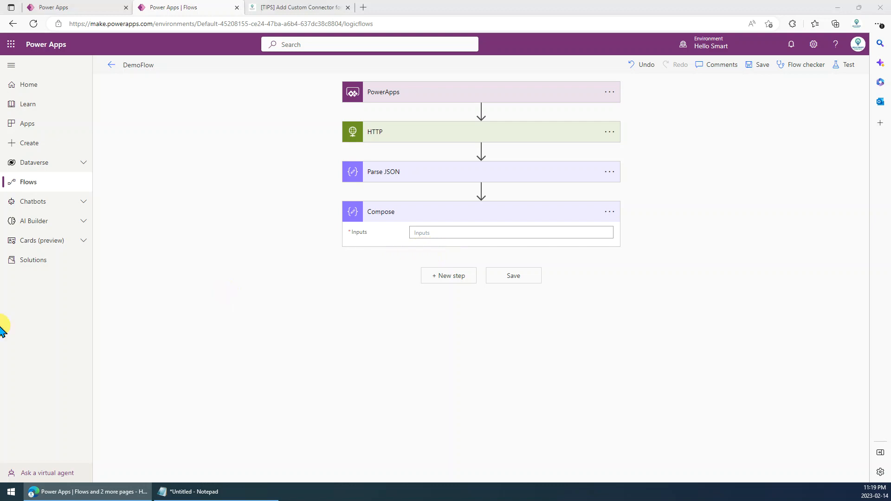
pyautogui.click(507, 231)
pyautogui.click(499, 229)
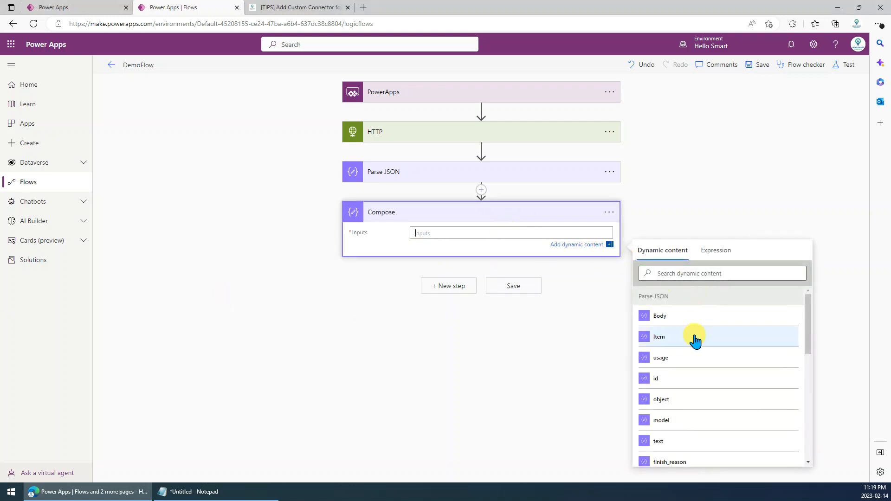
pyautogui.scroll(-1, 696, 341)
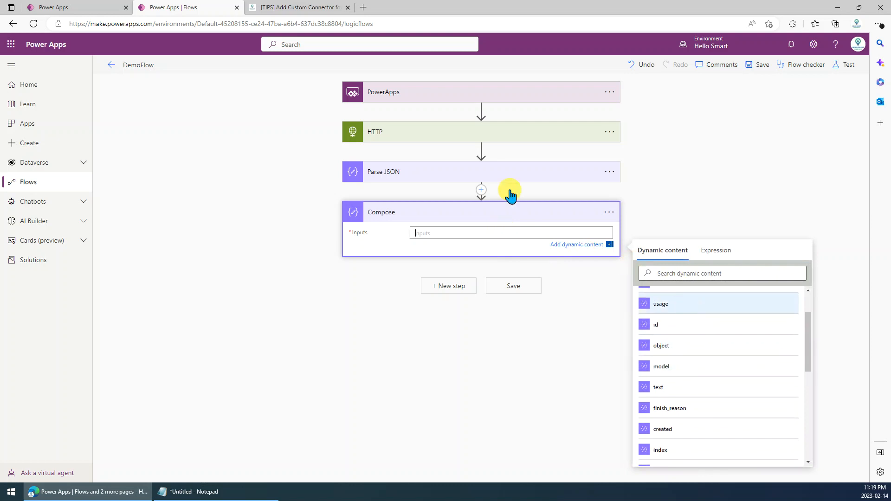
pyautogui.click(439, 175)
pyautogui.scroll(-4, 496, 233)
pyautogui.scroll(-1, 500, 237)
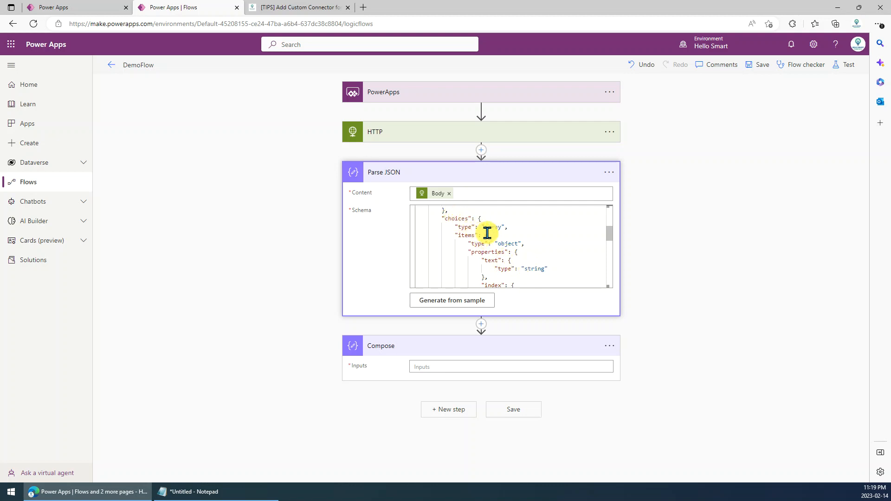
pyautogui.click(459, 365)
pyautogui.scroll(-2, 711, 357)
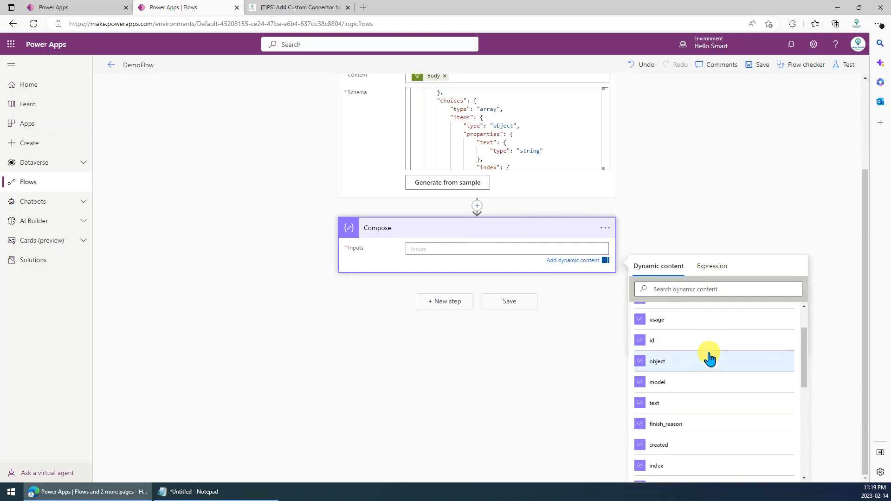
pyautogui.scroll(-3, 690, 420)
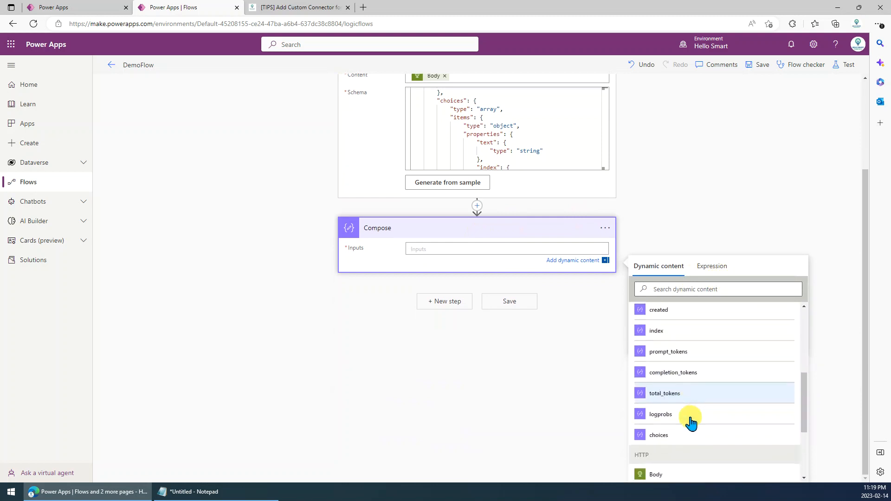
pyautogui.click(678, 436)
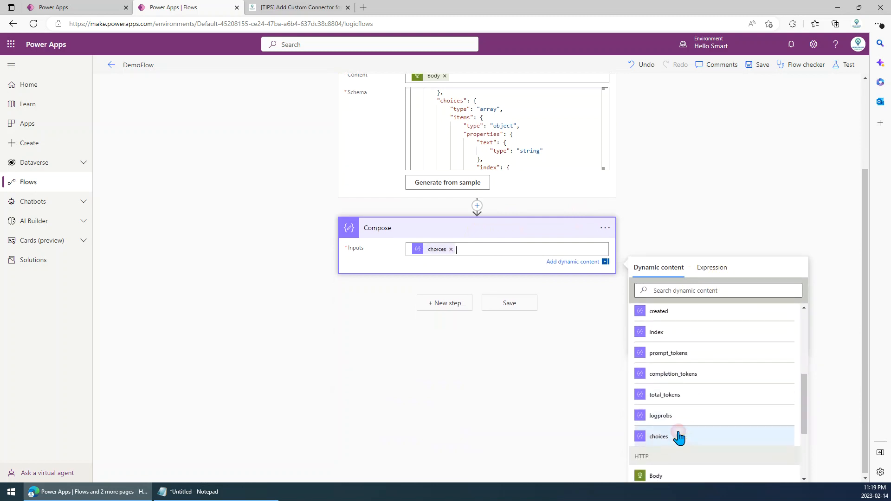
# - Peek at the Compose action's code and copy the choices expression body('Parse_JSON')?['choices'] from its inputs
pyautogui.click(609, 232)
pyautogui.click(609, 345)
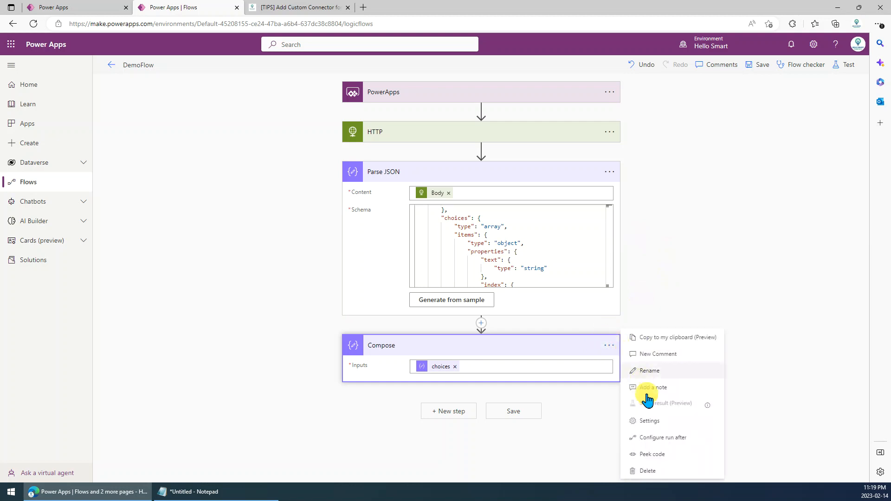
pyautogui.click(652, 455)
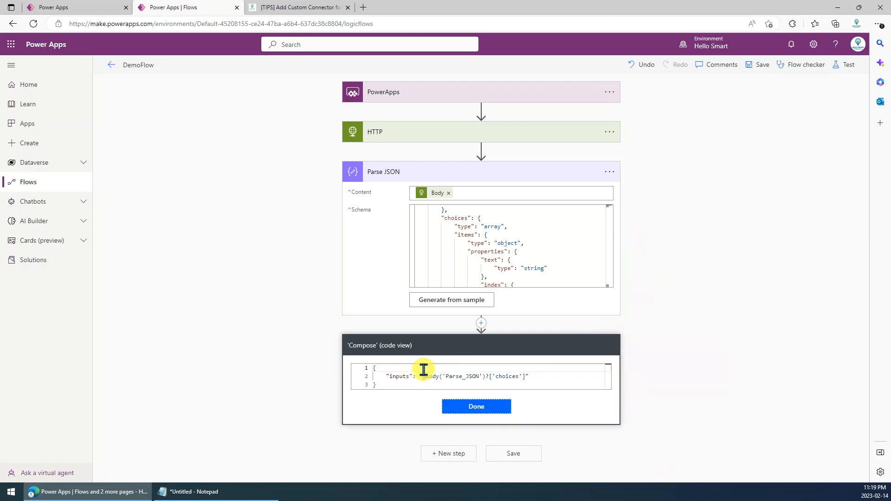
pyautogui.moveTo(426, 377); pyautogui.dragTo(553, 373)
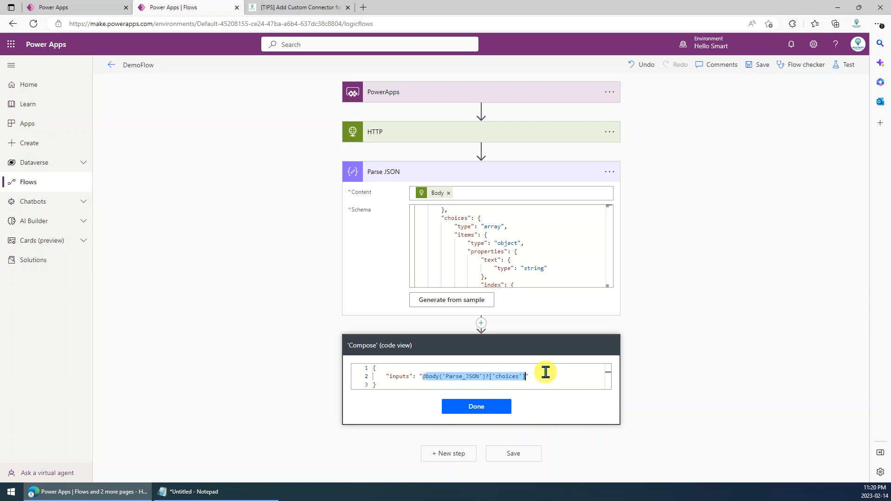
pyautogui.click(492, 412)
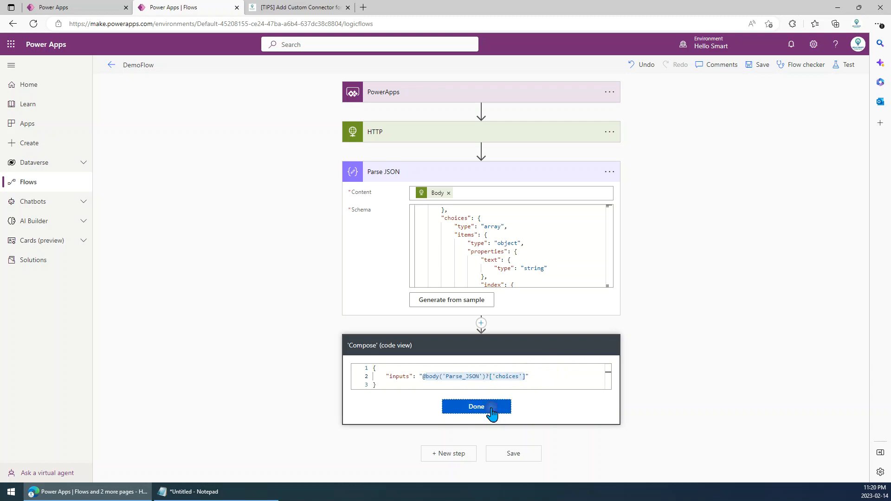
# - Replace the Compose input with the expression body('Parse_JSON')?['choices'][0].text and save the flow
pyautogui.click(441, 367)
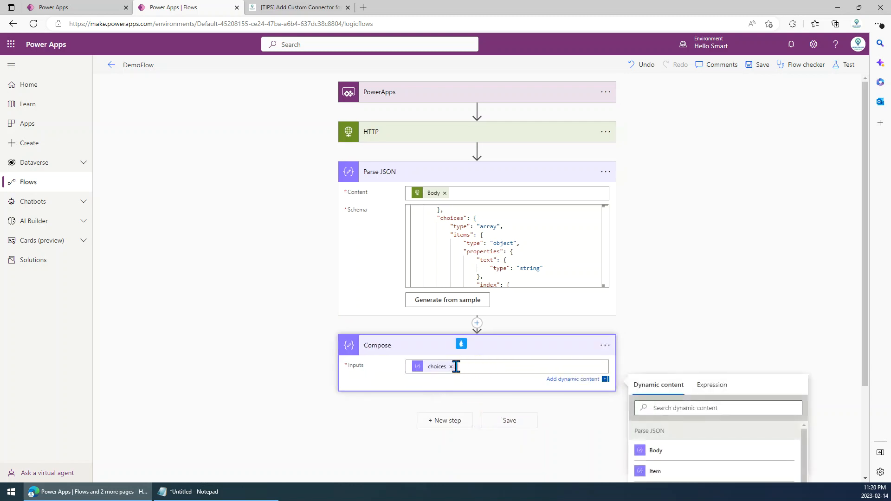
pyautogui.click(452, 367)
pyautogui.click(710, 384)
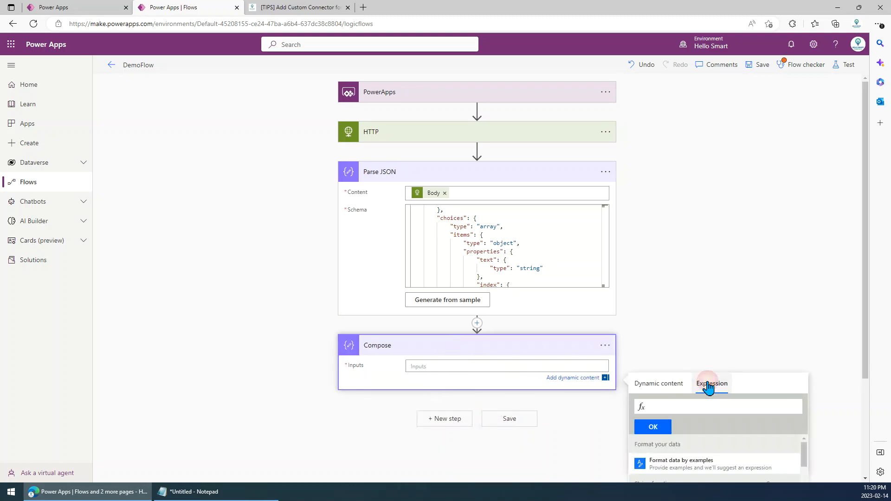
pyautogui.write("body('Parse_JSON')?['choices']")
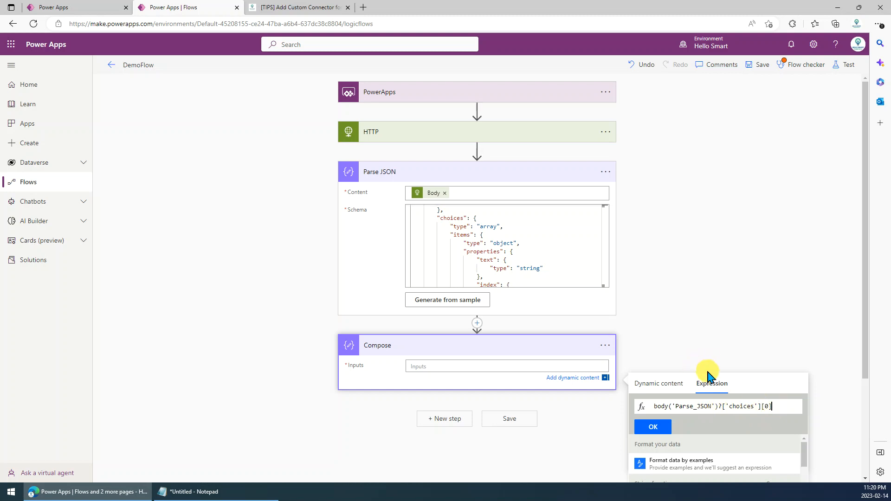
pyautogui.write('[0]')
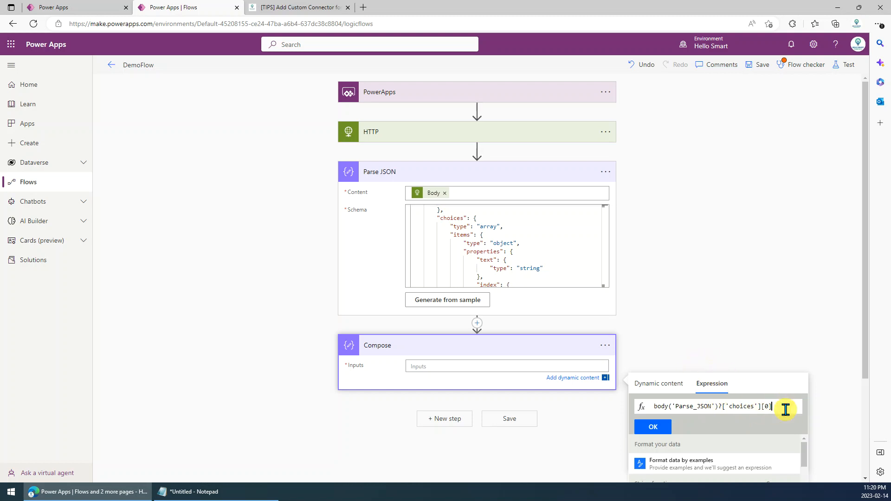
pyautogui.write('.text')
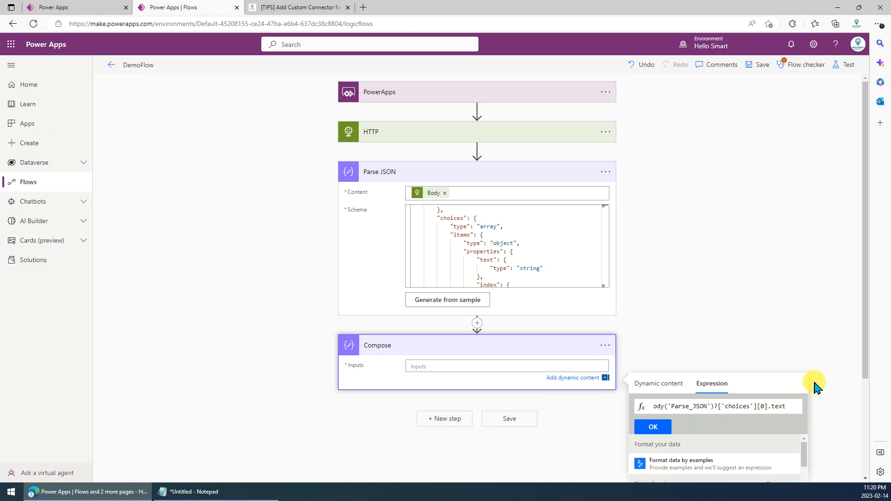
pyautogui.click(660, 429)
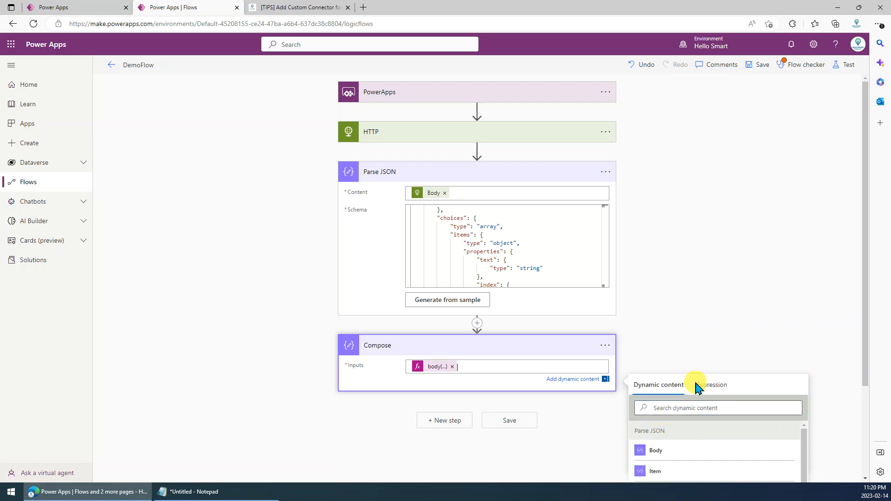
pyautogui.click(704, 315)
pyautogui.click(522, 416)
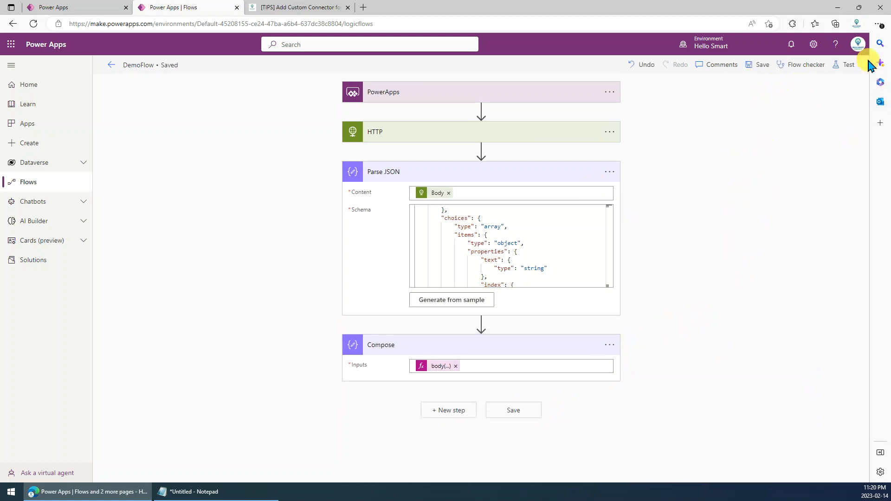
# - Test the flow automatically with the recently succeeded trigger run and examine the Compose action's inputs and outputs
pyautogui.click(850, 68)
pyautogui.click(743, 114)
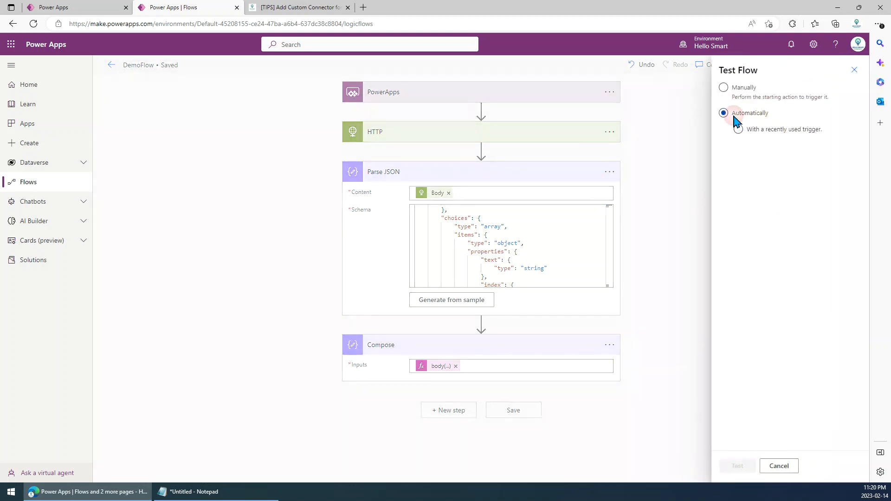
pyautogui.click(751, 130)
pyautogui.click(741, 148)
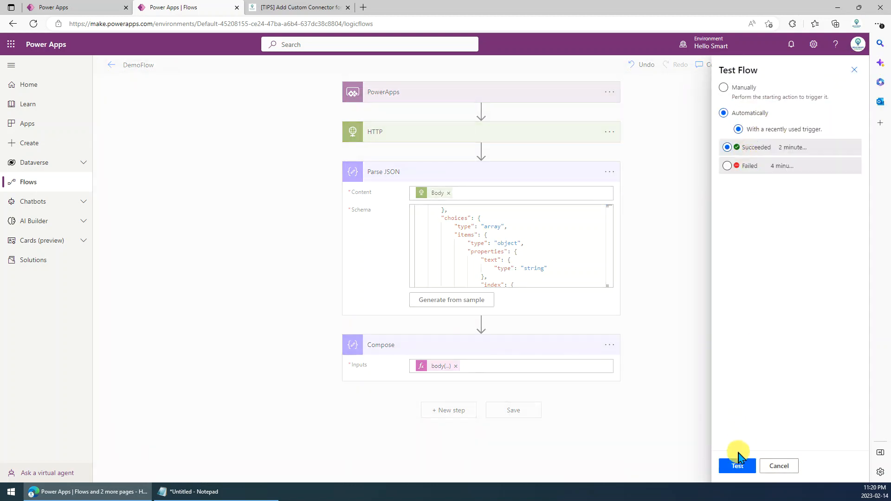
pyautogui.click(741, 465)
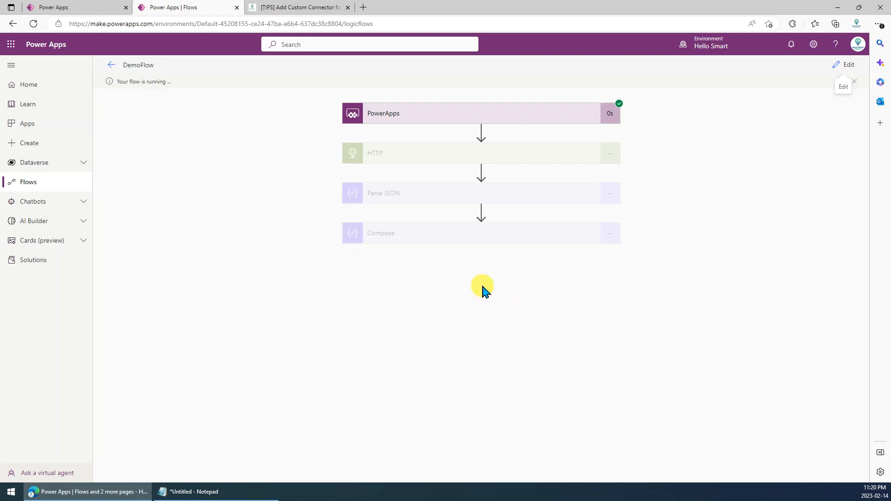
pyautogui.click(454, 234)
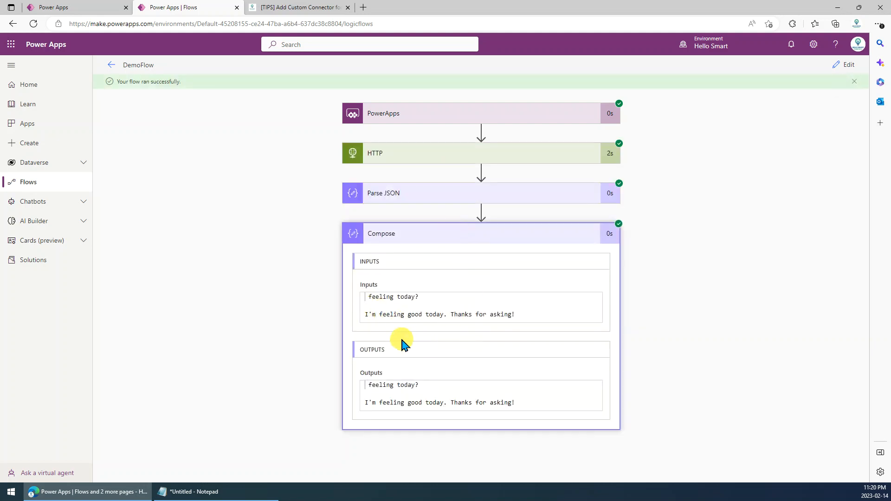
pyautogui.click(388, 297)
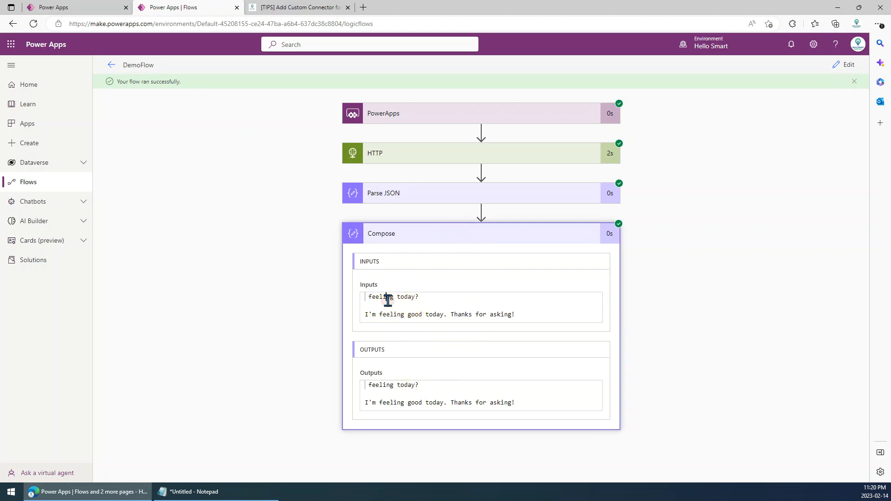
pyautogui.click(489, 315)
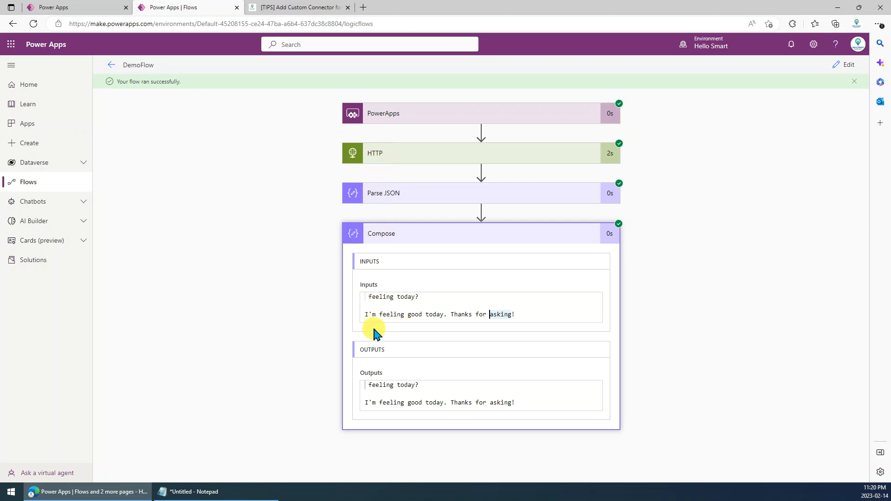
pyautogui.click(515, 402)
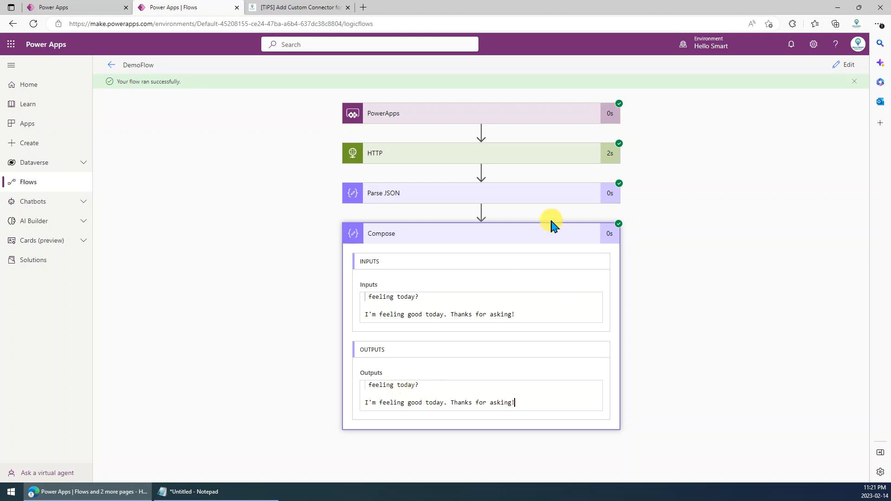
# - Return to editing the flow and add a Respond to a PowerApp or flow action after Compose
pyautogui.click(846, 64)
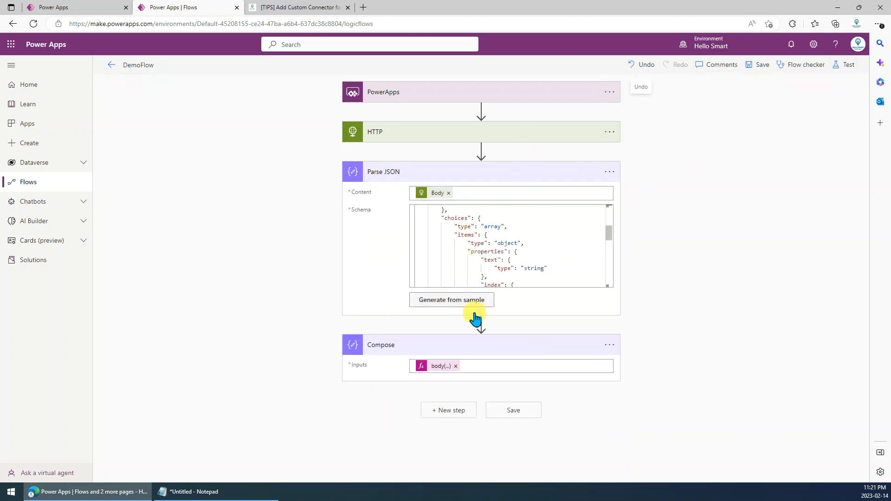
pyautogui.doubleClick(435, 367)
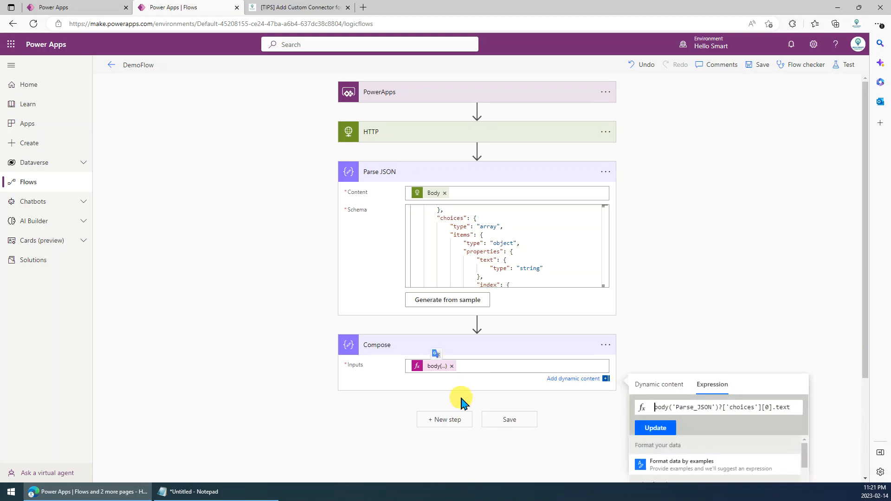
pyautogui.click(443, 412)
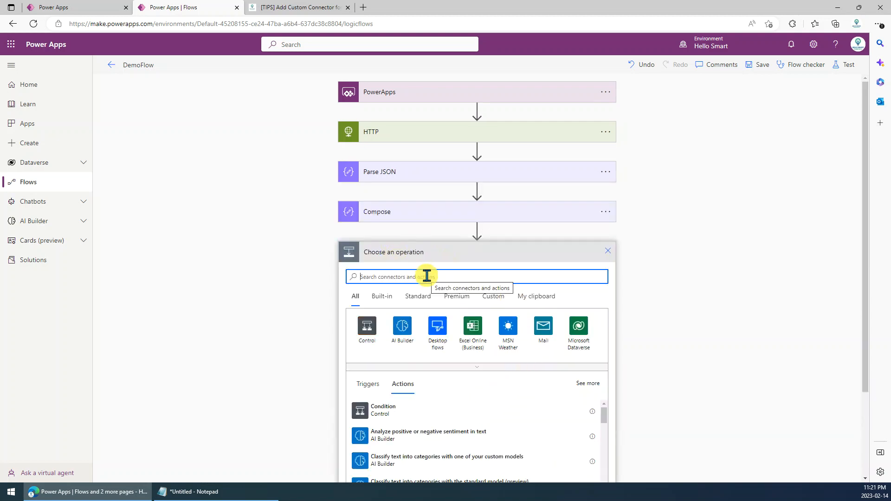
pyautogui.write('powerapps')
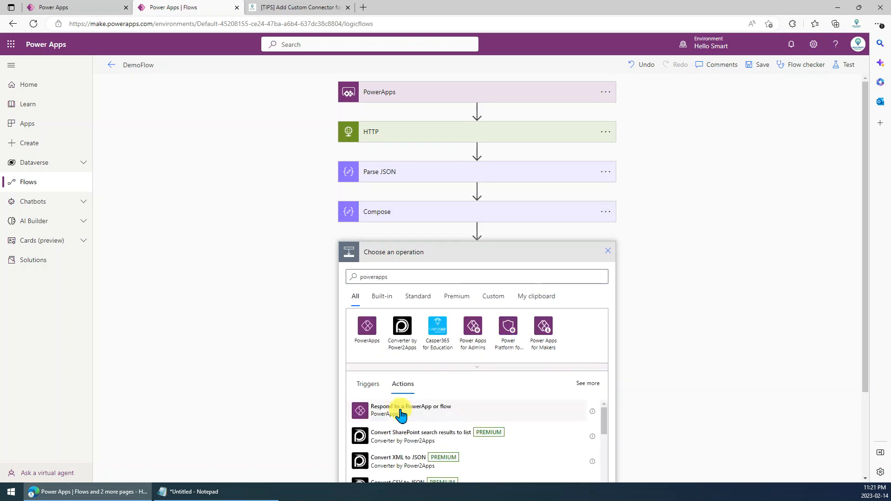
pyautogui.click(399, 411)
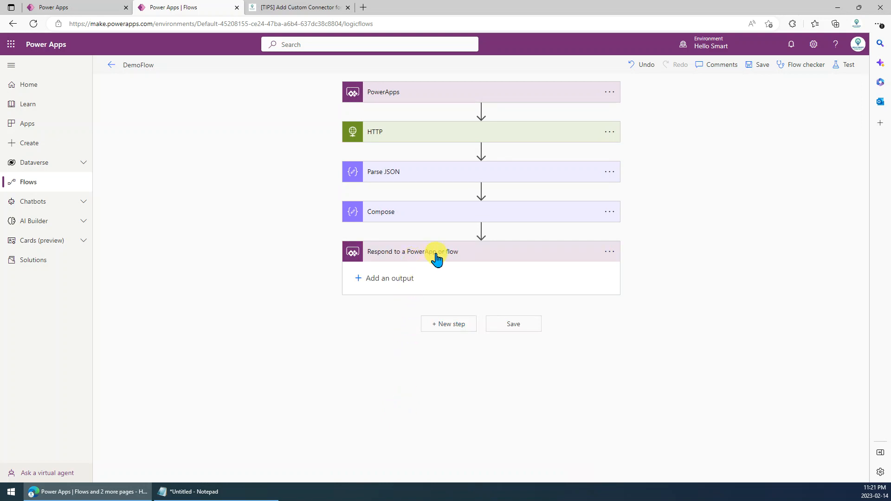
# - Copy the whole expression from the Compose action's input, keeping it in place
pyautogui.click(410, 212)
pyautogui.click(432, 234)
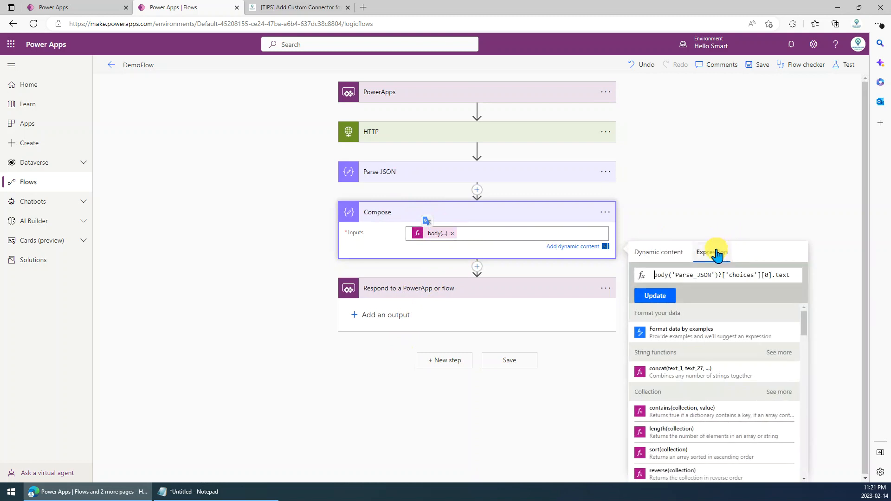
pyautogui.tripleClick(738, 278)
pyautogui.hotkey('ctrl', 'x')
pyautogui.click(662, 298)
pyautogui.click(593, 374)
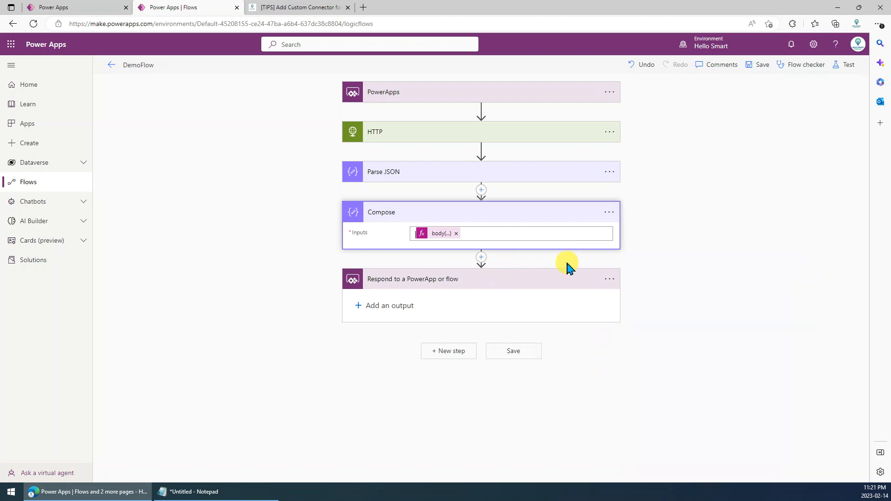
# - Add a Text output named Response to the Respond to a PowerApp or flow action
pyautogui.click(381, 305)
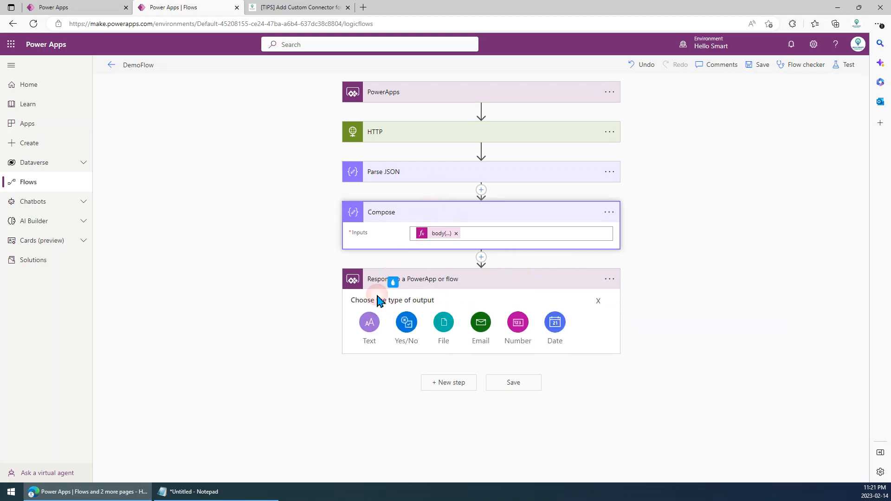
pyautogui.click(371, 323)
pyautogui.click(406, 302)
pyautogui.write('Response')
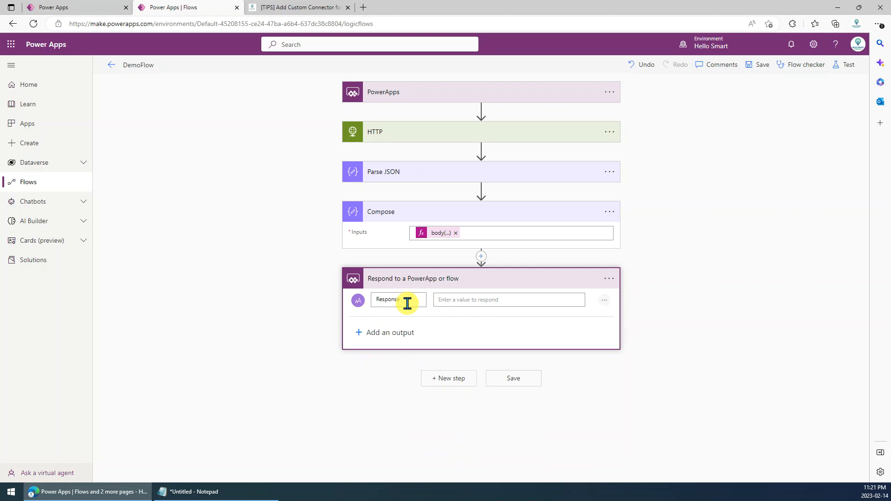
# - Set the Response output's value to the copied expression body('Parse_JSON')?['choices'][0].text
pyautogui.click(452, 300)
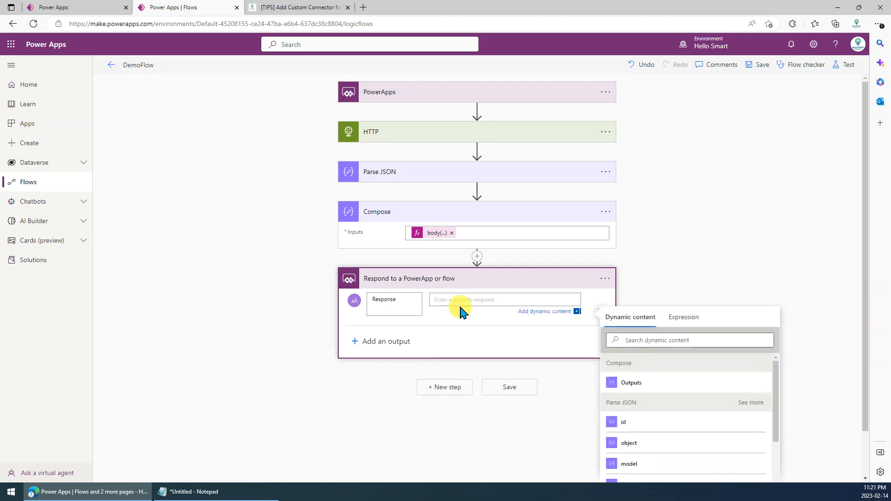
pyautogui.click(683, 317)
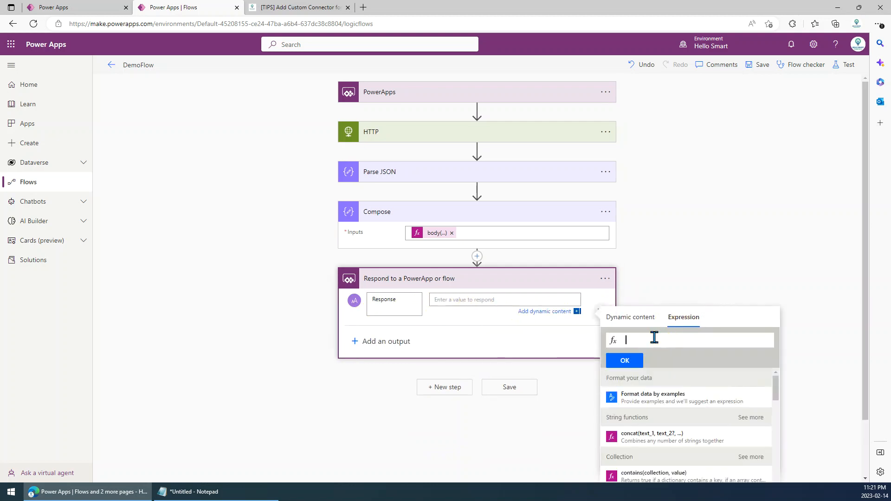
pyautogui.hotkey('ctrl', 'v')
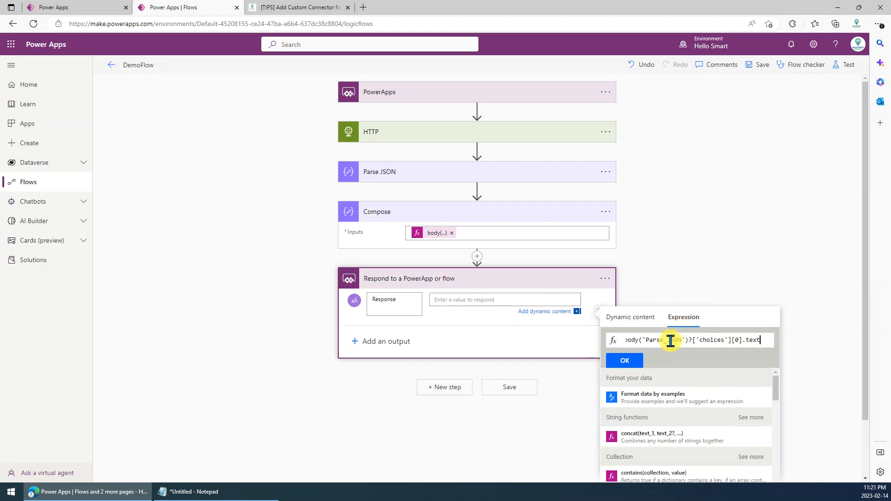
pyautogui.click(626, 361)
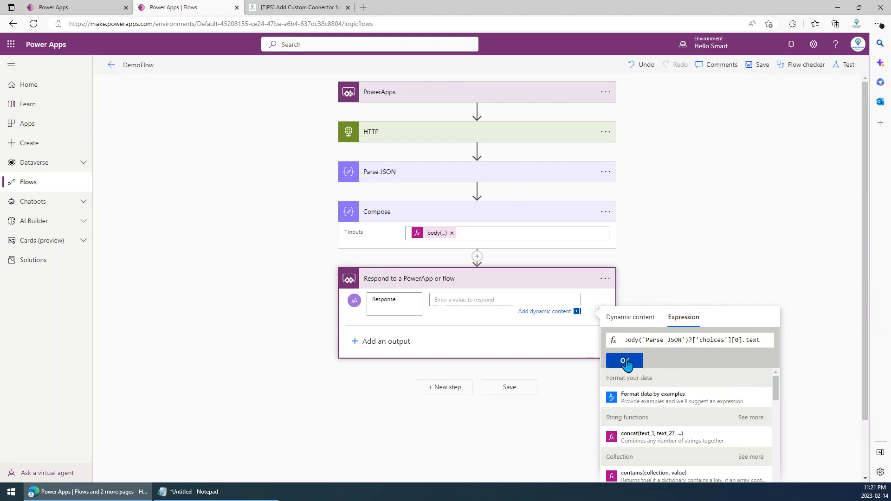
# - Delete the Compose action from DemoFlow and save the flow
pyautogui.click(607, 218)
pyautogui.click(649, 344)
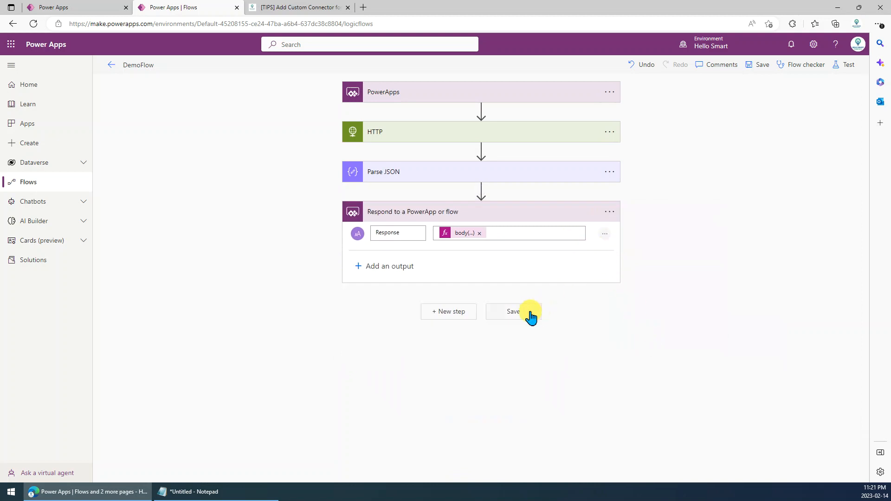
pyautogui.click(516, 314)
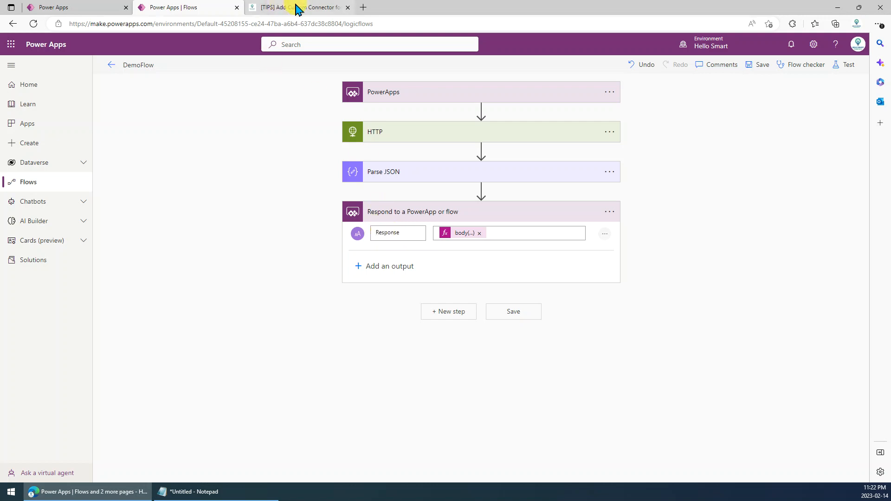
# - Return to the Demo app, leave its preview and refresh DemoFlow in the app
pyautogui.click(91, 7)
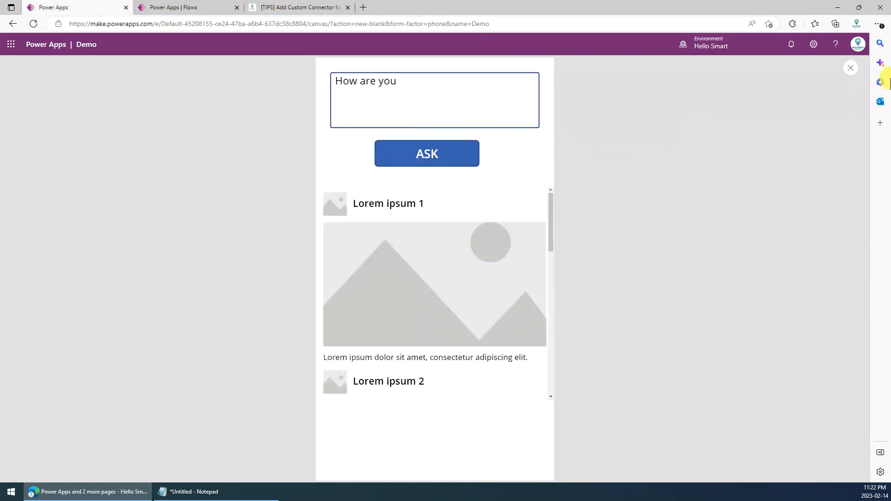
pyautogui.click(852, 71)
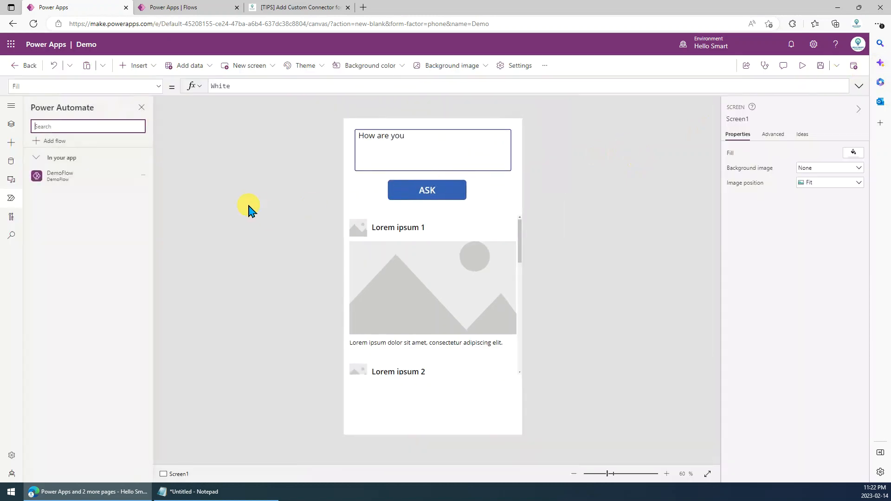
pyautogui.click(143, 175)
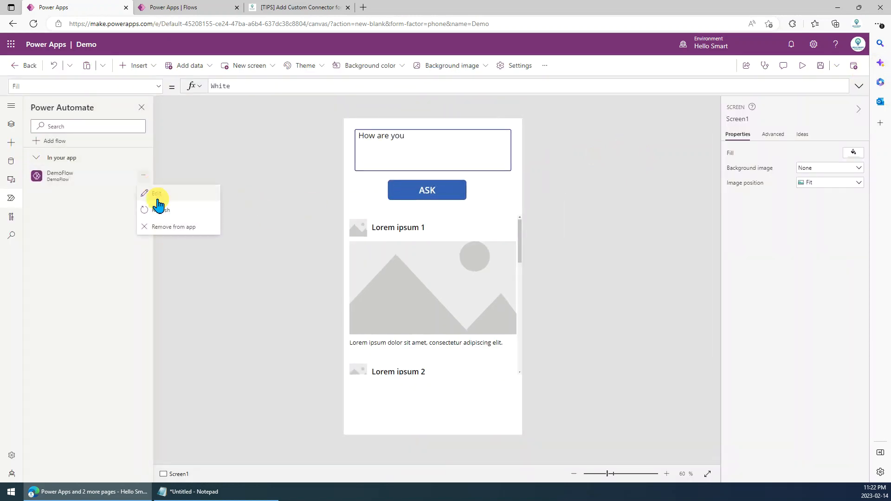
pyautogui.click(166, 216)
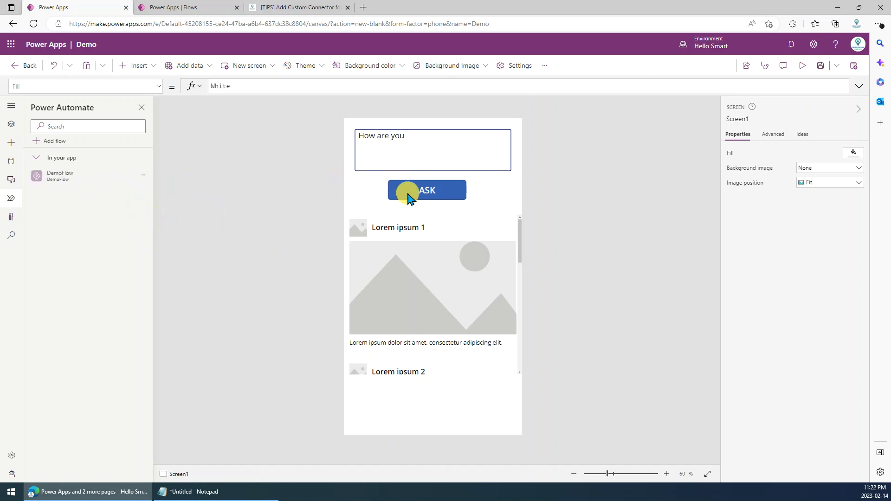
# - Cut the whole OnSelect formula from the ASK button
pyautogui.click(418, 191)
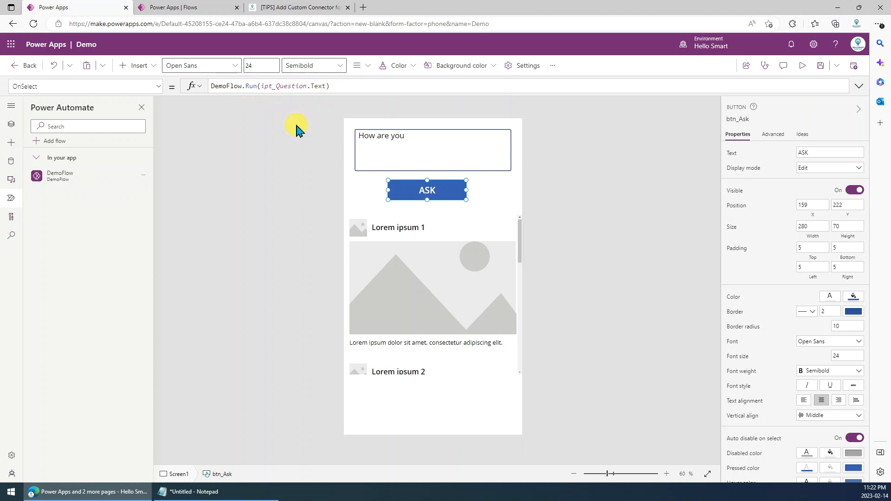
pyautogui.click(337, 87)
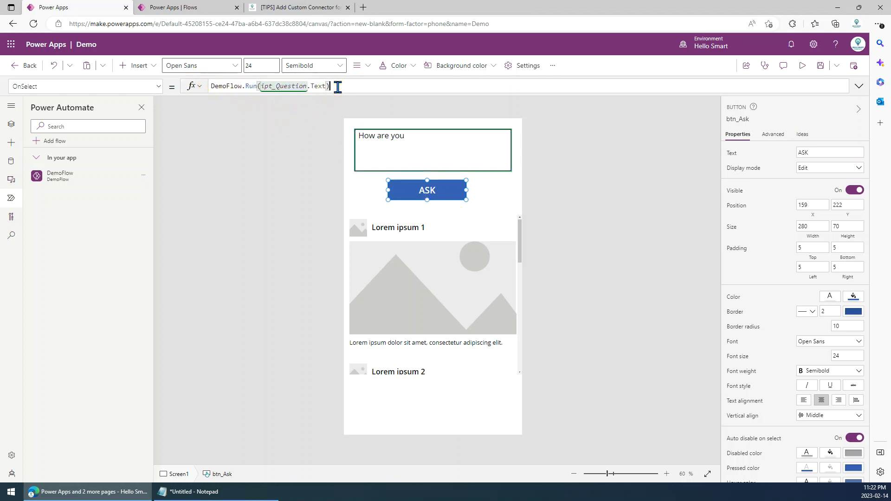
pyautogui.moveTo(338, 86); pyautogui.dragTo(129, 70)
pyautogui.hotkey('ctrl', 'x')
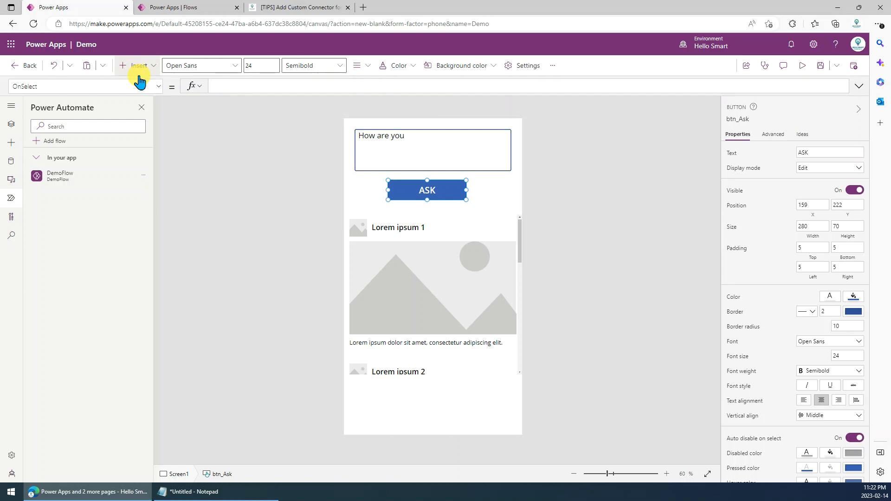
# - Begin the ASK button's OnSelect formula with a Collect into colChat, opening a record as its item
pyautogui.write('c')
pyautogui.press('BackSpace')
pyautogui.write('collect')
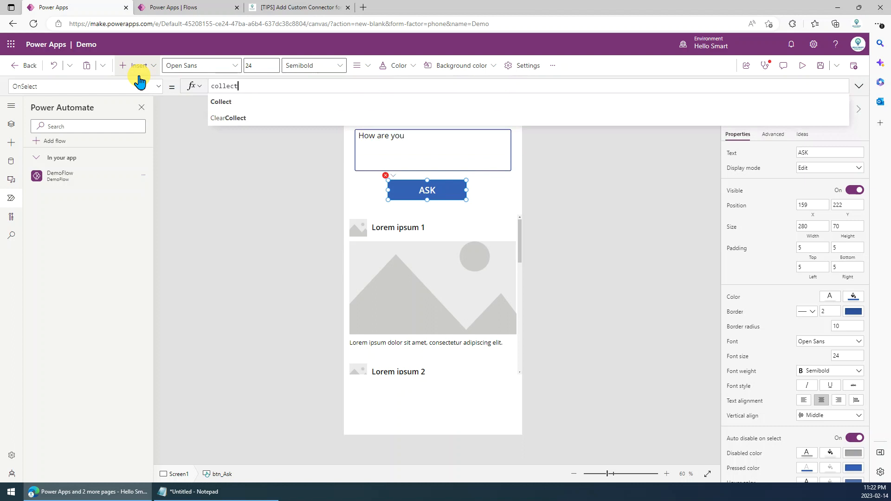
pyautogui.press('Tab')
pyautogui.write('col')
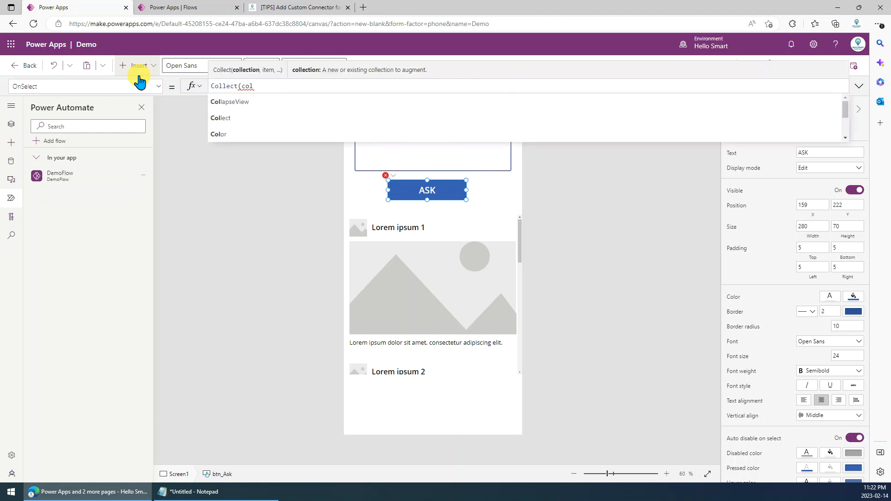
pyautogui.write('Chat')
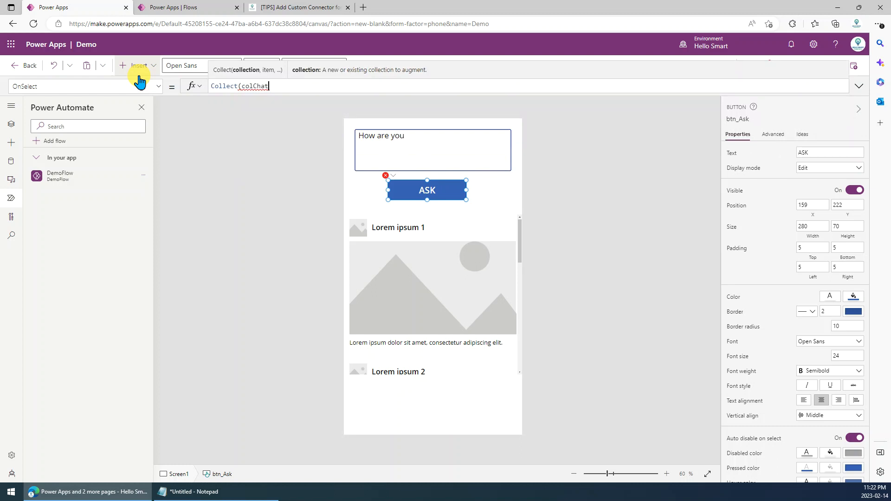
pyautogui.write(', {')
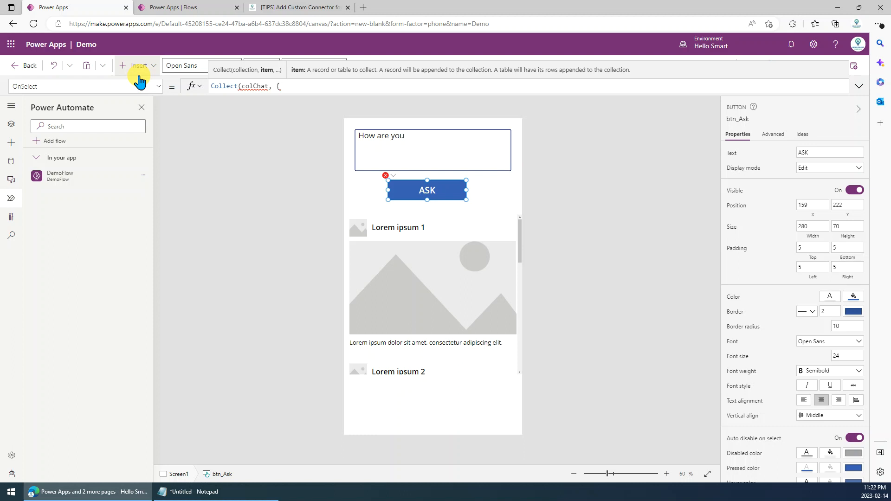
# - Fill the colChat record with Message: ipt_Question.Text and User: true, closing the Collect call
pyautogui.write('Message:')
pyautogui.write('ip')
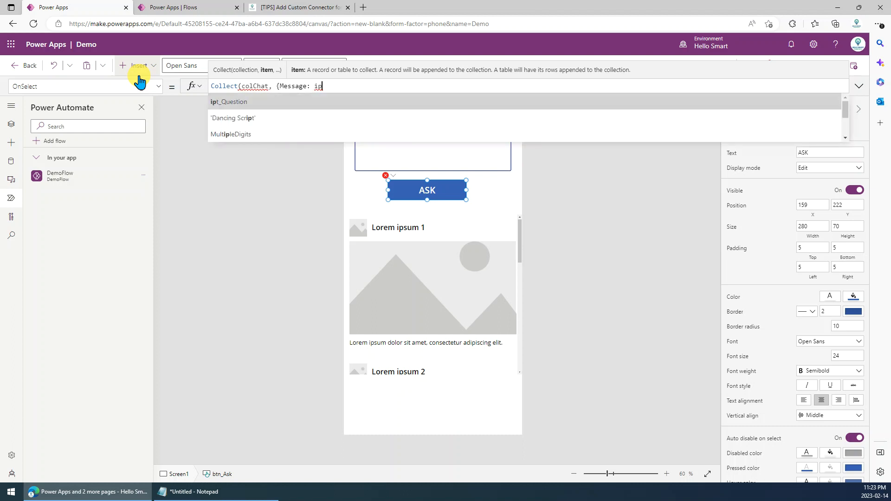
pyautogui.press('Tab')
pyautogui.write('.Text')
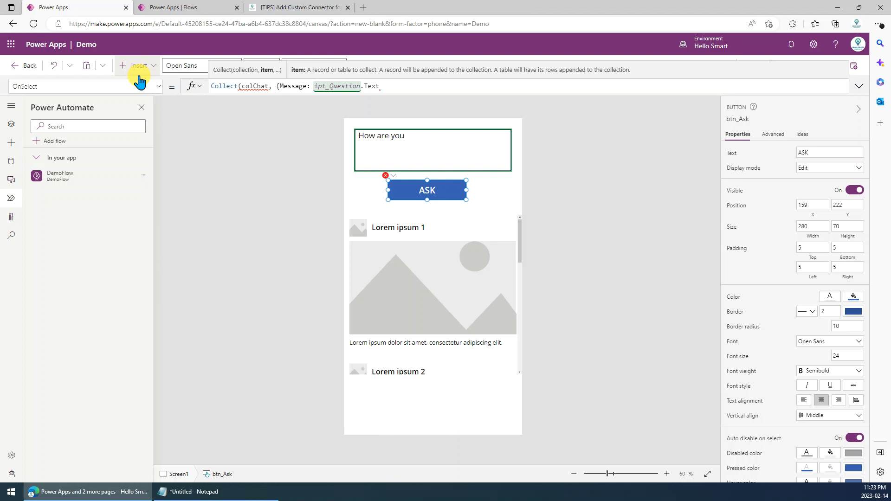
pyautogui.write(', User:')
pyautogui.write('true')
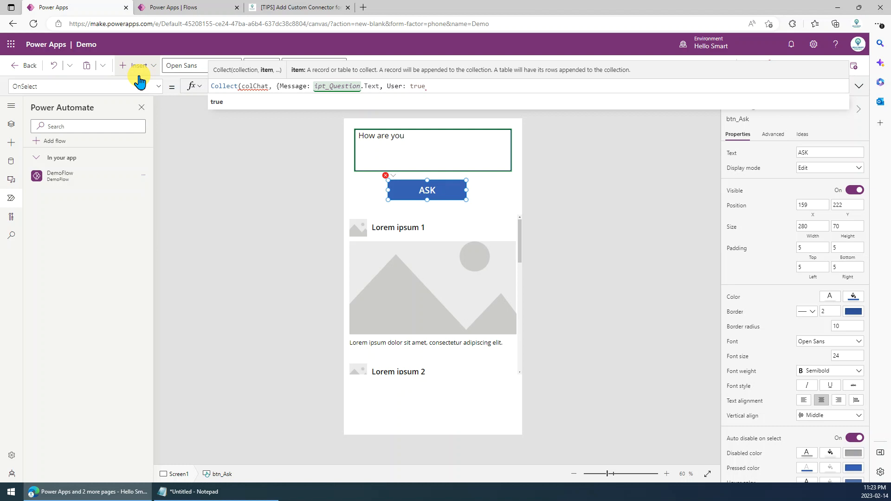
pyautogui.write('})')
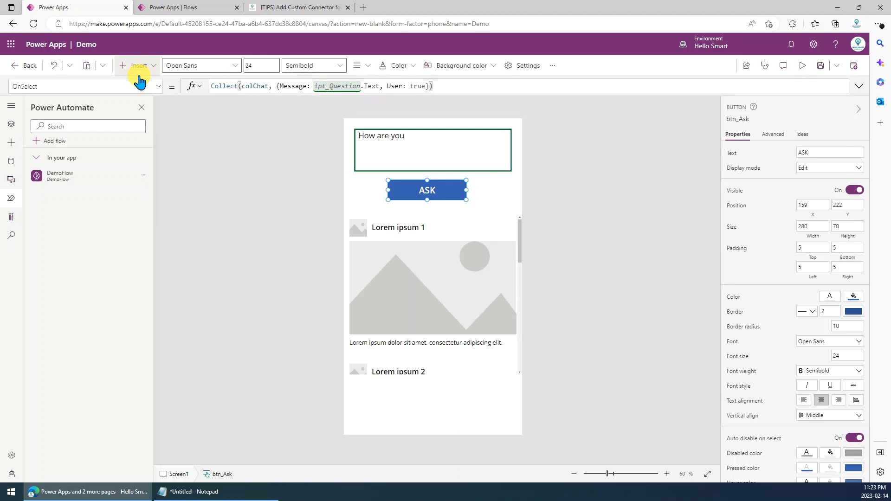
# - End the first statement with a semicolon and start a second Collect into colChat on a new line, enlarging the formula area
pyautogui.write(';')
pyautogui.hotkey('shift', 'Return')
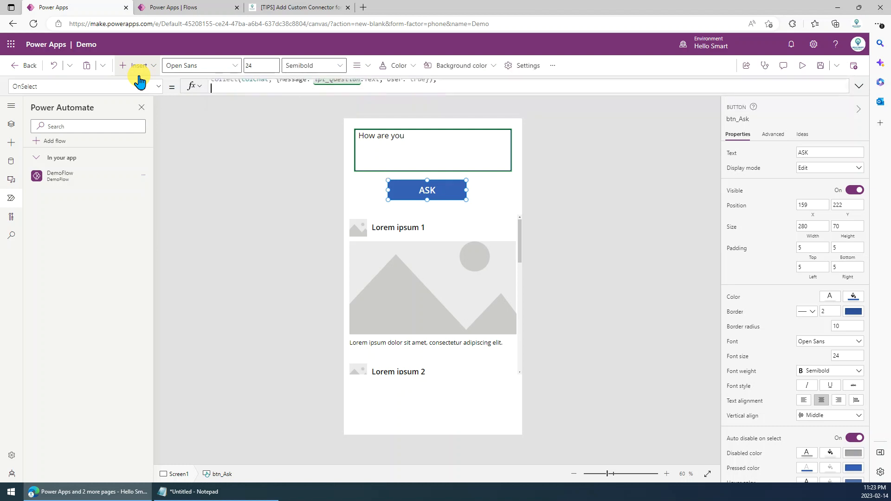
pyautogui.write('co')
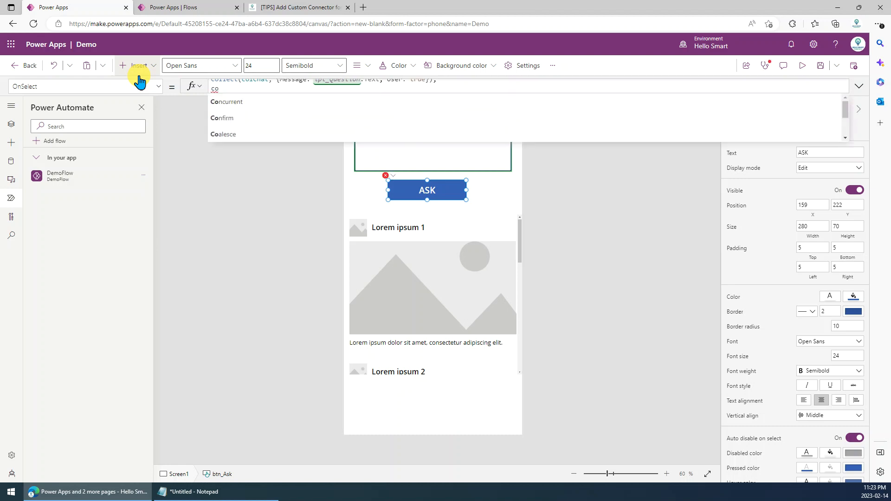
pyautogui.write('llect(')
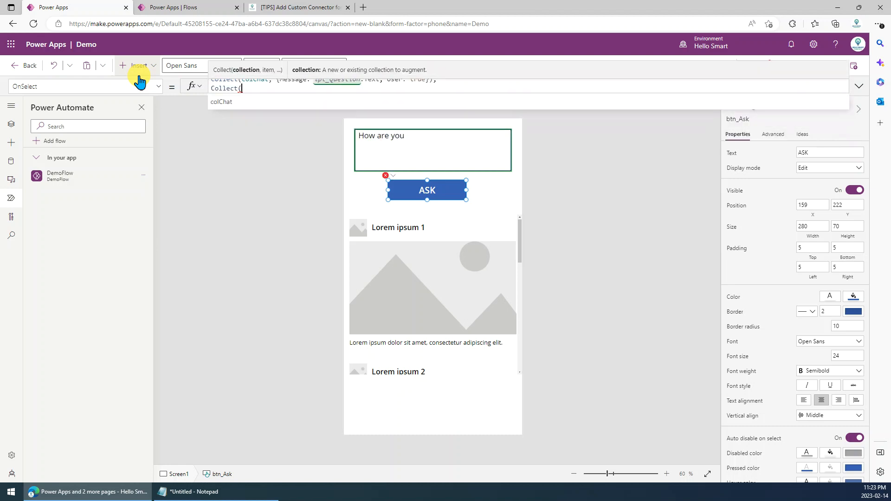
pyautogui.moveTo(333, 94); pyautogui.dragTo(327, 137)
pyautogui.click(279, 104)
pyautogui.write('col')
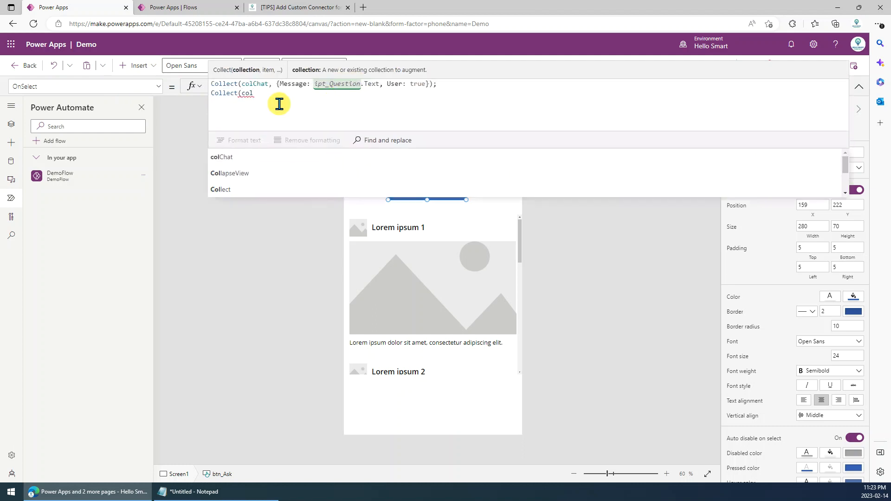
pyautogui.press('Tab')
pyautogui.write(', ')
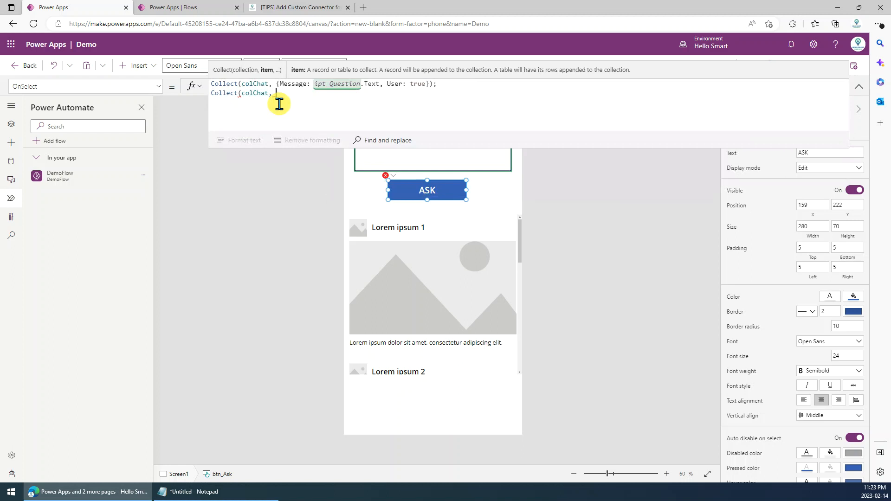
# - Open the second Collect's record with Message calling DemoFlow.Run with ipt_Question.Text as its argument
pyautogui.write('{Message:')
pyautogui.write('demo')
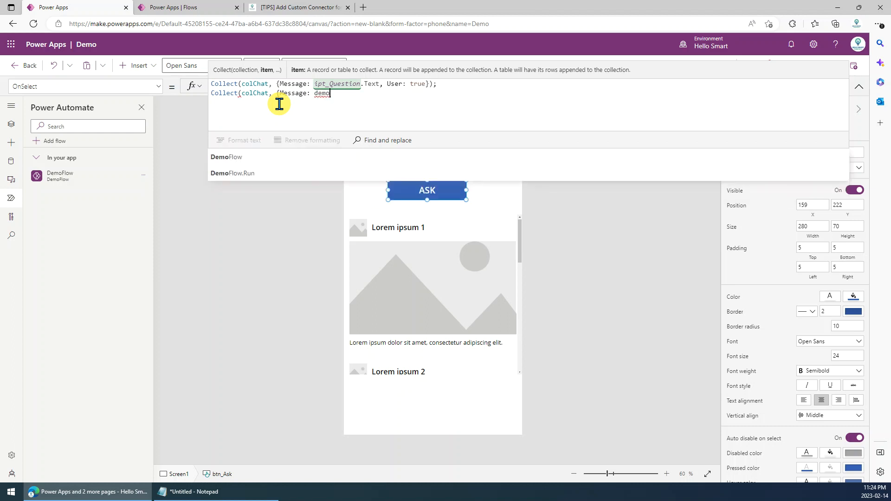
pyautogui.press('Down')
pyautogui.press('Down')
pyautogui.press('Return')
pyautogui.write('(')
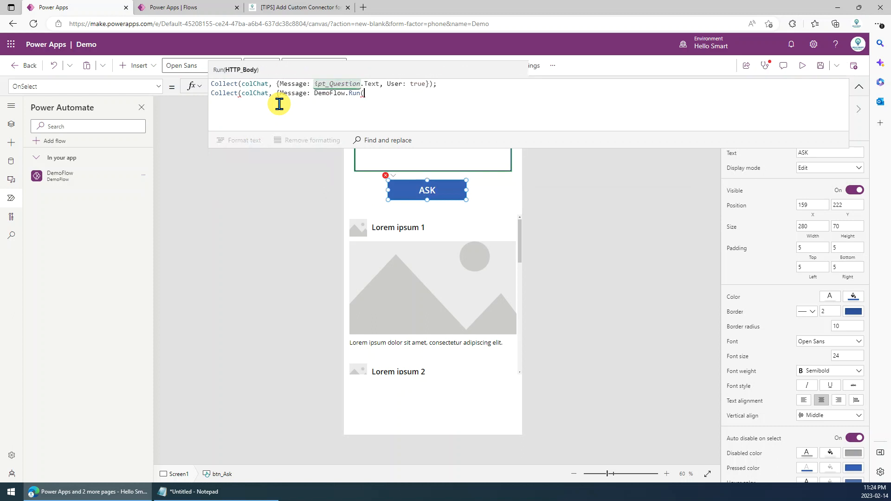
pyautogui.write('ip')
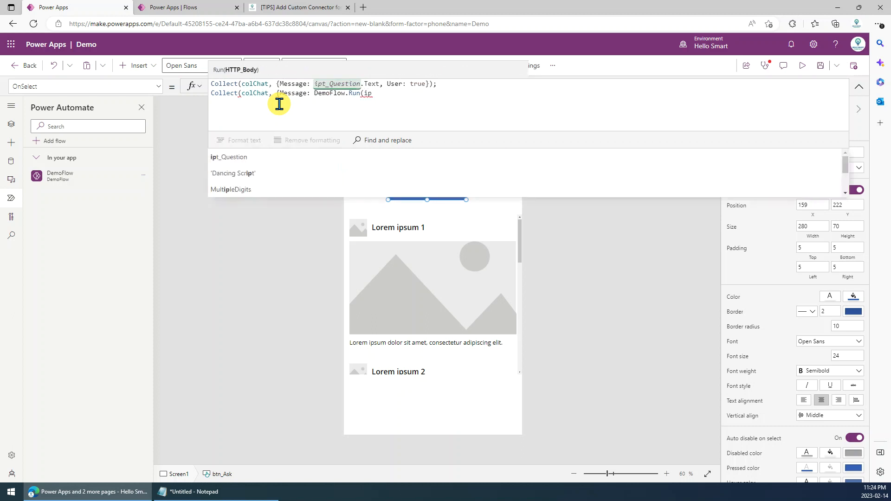
pyautogui.press('Down')
pyautogui.press('Return')
pyautogui.write('.')
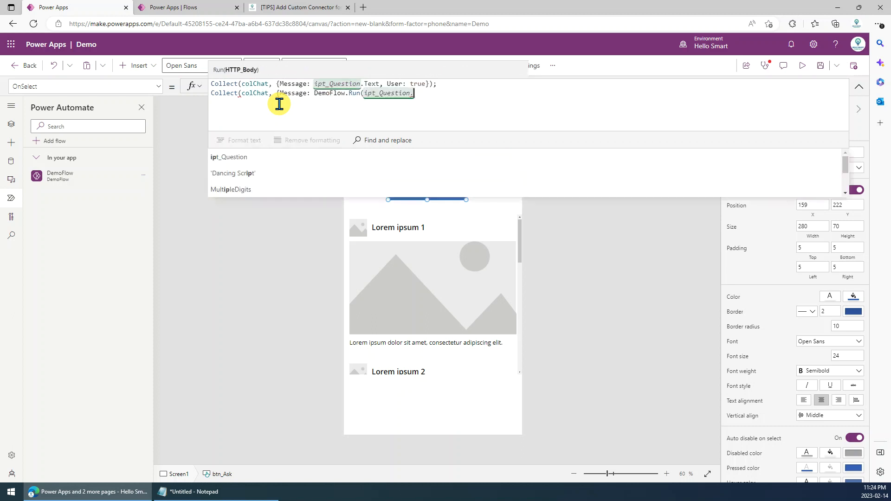
pyautogui.press('Return')
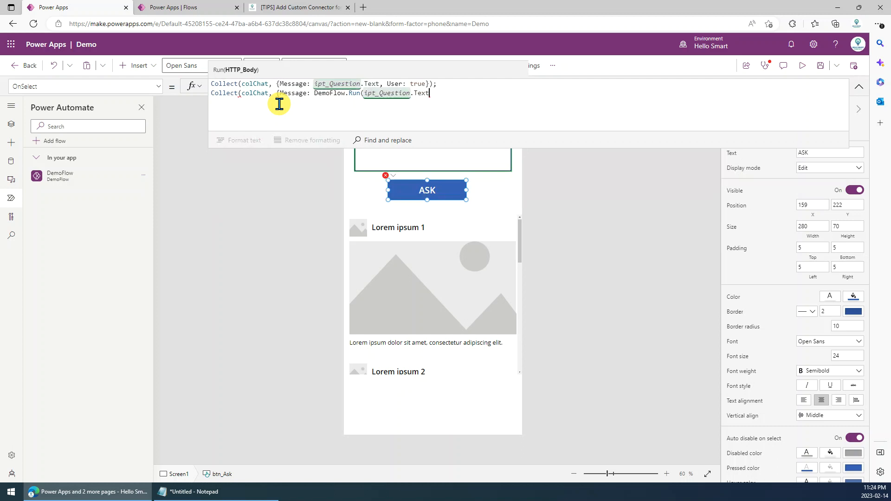
# - Make Message use the flow's response output, add User: false and close the second Collect call
pyautogui.write(').')
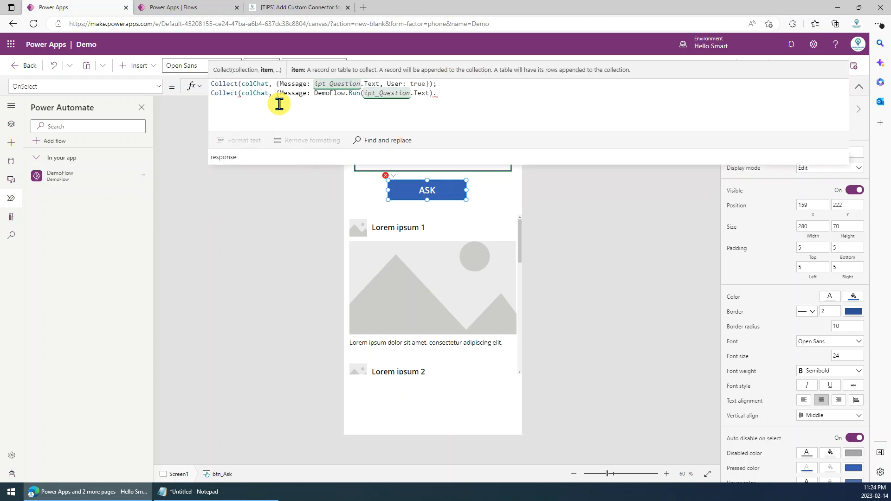
pyautogui.press('Tab')
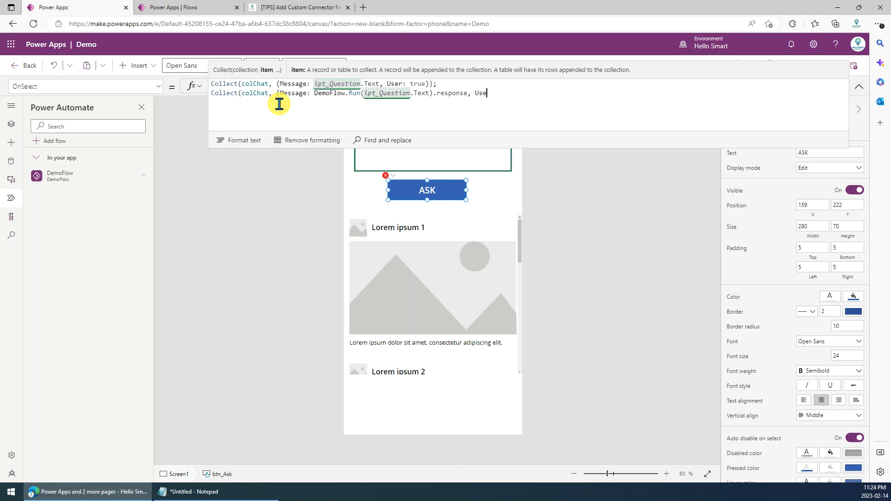
pyautogui.write(', User: fals')
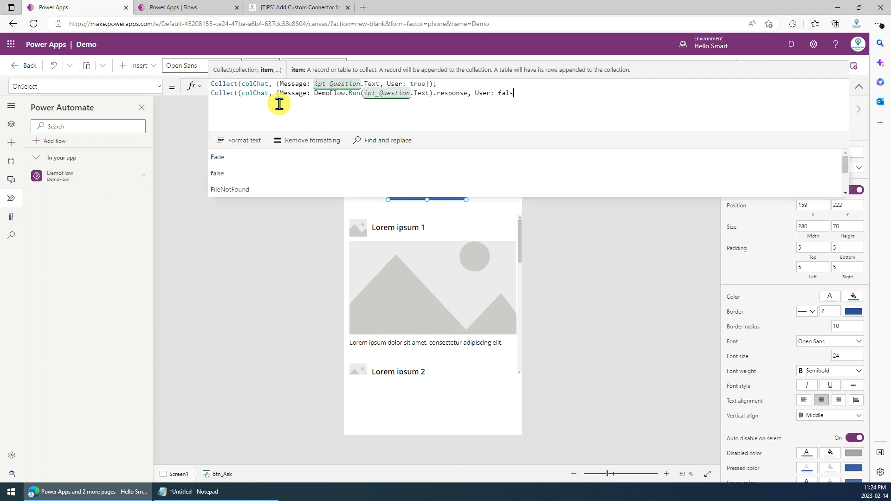
pyautogui.write('e})')
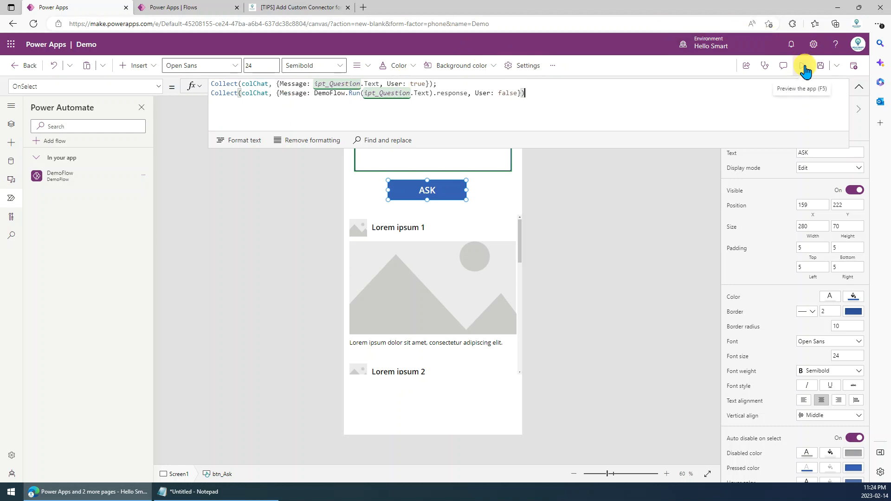
# - Preview the app and submit the question "How are you" with ASK
pyautogui.click(640, 192)
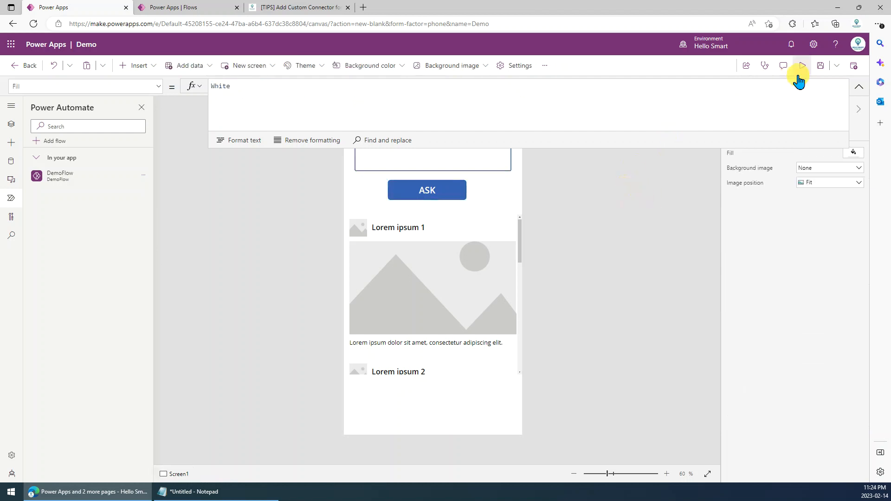
pyautogui.click(802, 65)
pyautogui.click(409, 87)
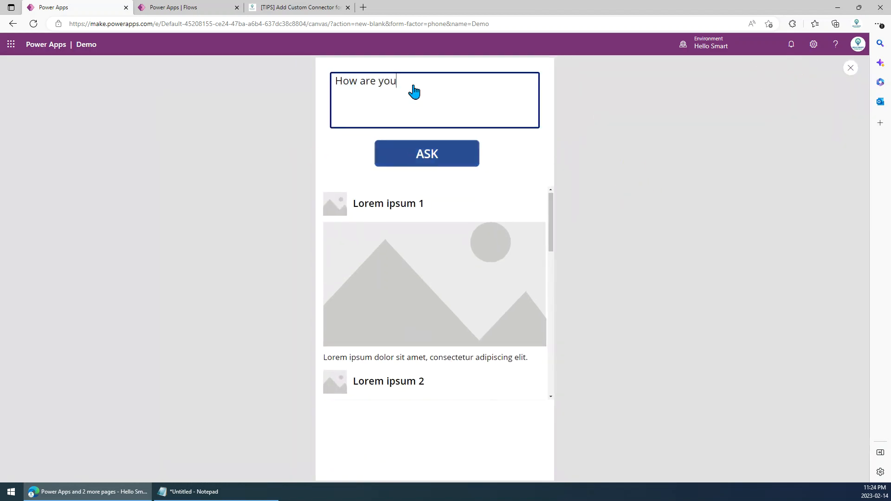
pyautogui.click(421, 158)
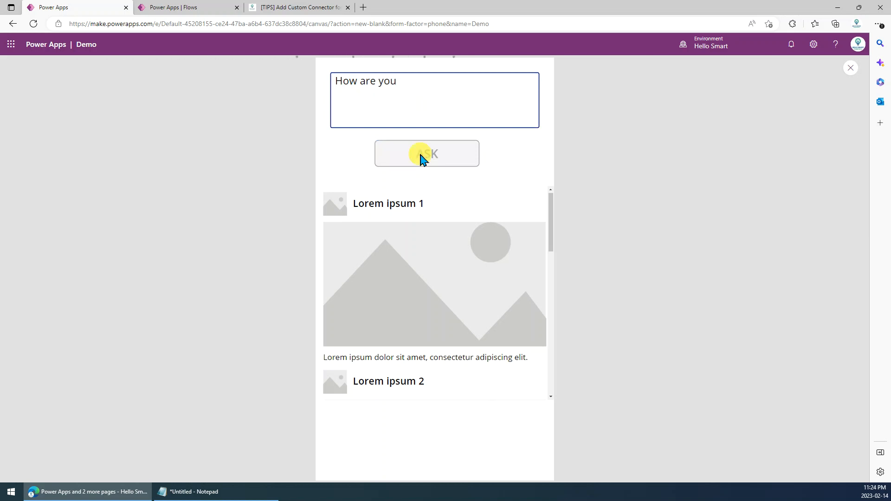
# - Replace the question with "what's meaning of AI?", submit it with ASK and close the preview
pyautogui.moveTo(404, 85); pyautogui.dragTo(317, 85)
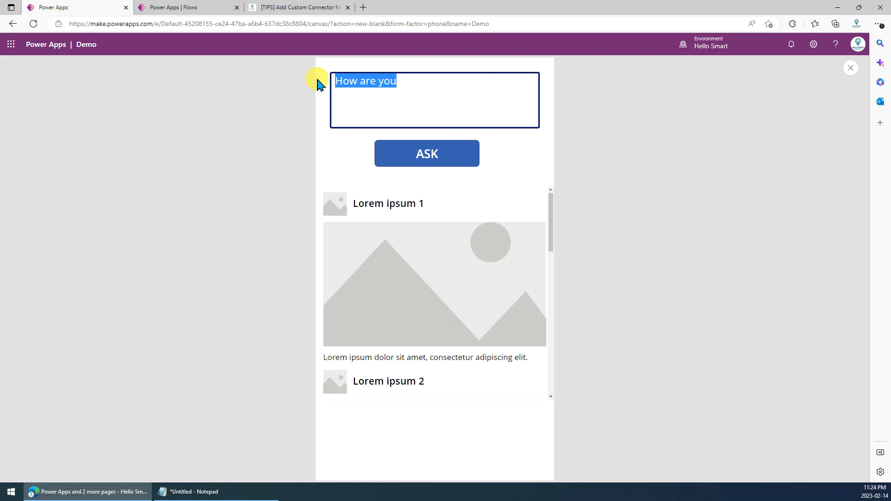
pyautogui.write("what's meaning of A")
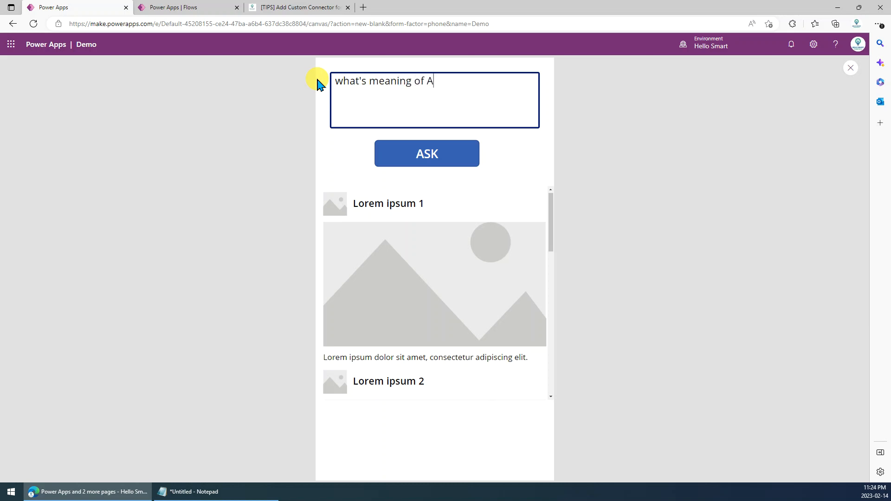
pyautogui.click(407, 154)
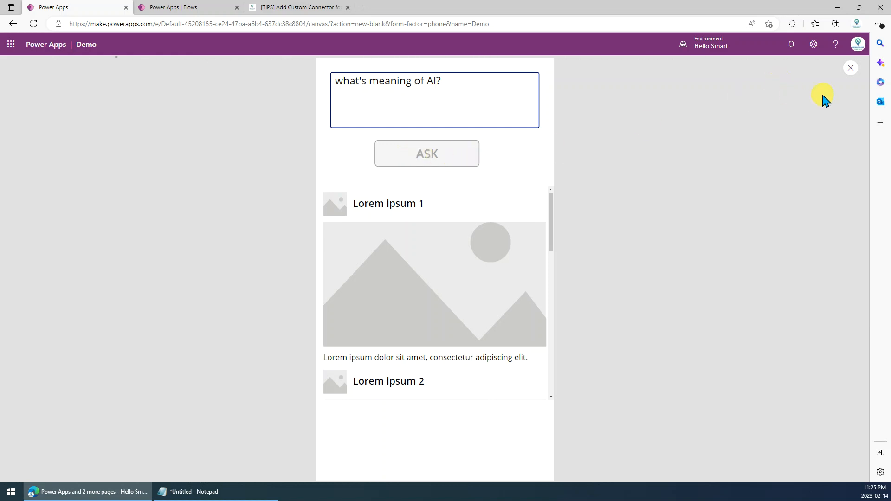
pyautogui.click(852, 70)
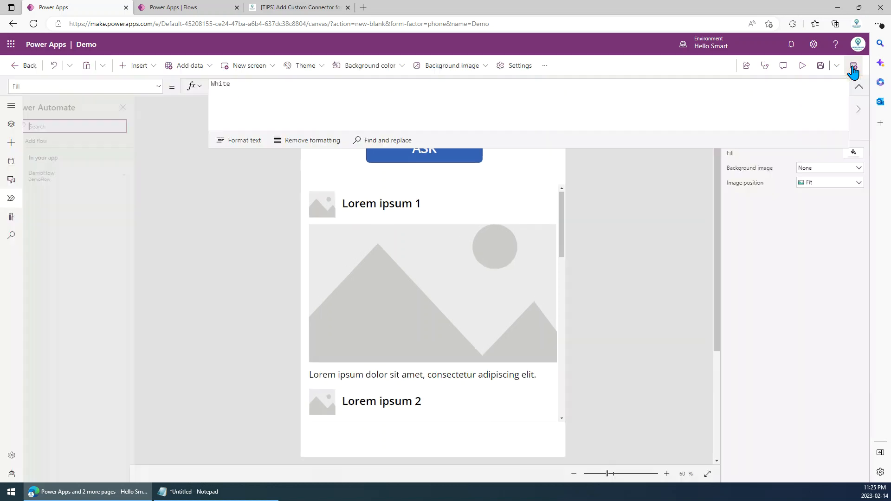
# - Examine the records stored in the colChat collection and return to the app canvas
pyautogui.click(548, 70)
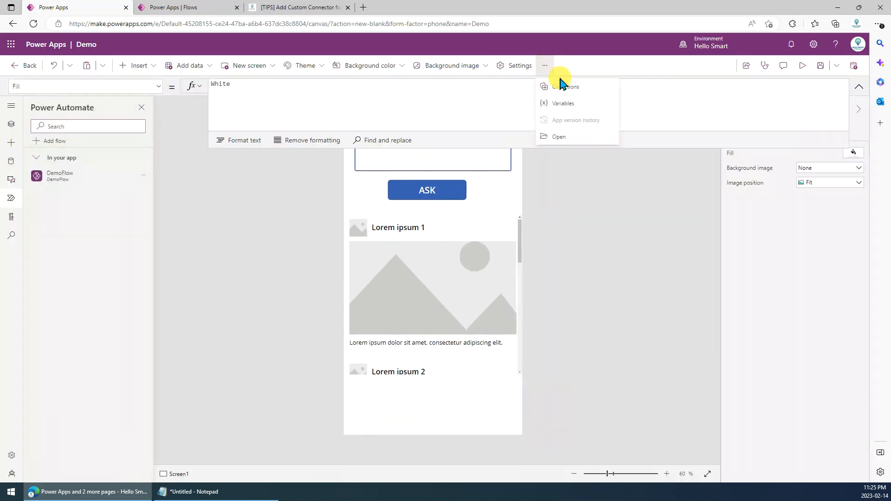
pyautogui.click(564, 87)
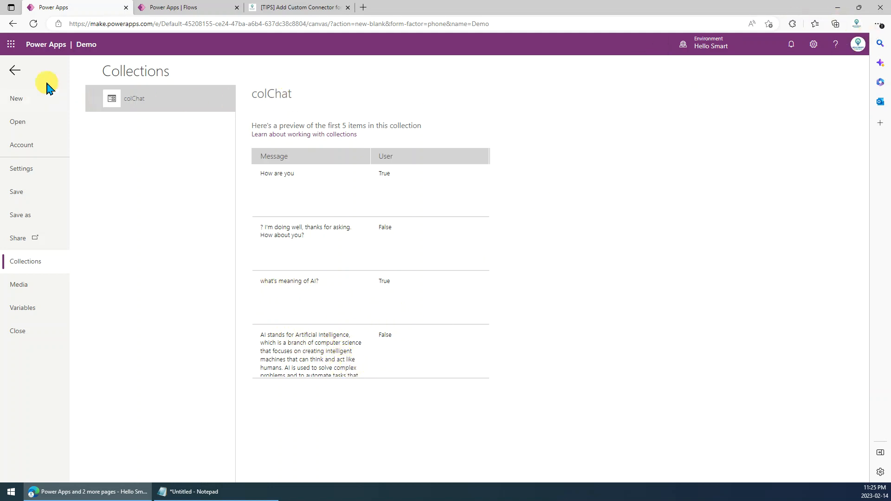
pyautogui.click(15, 71)
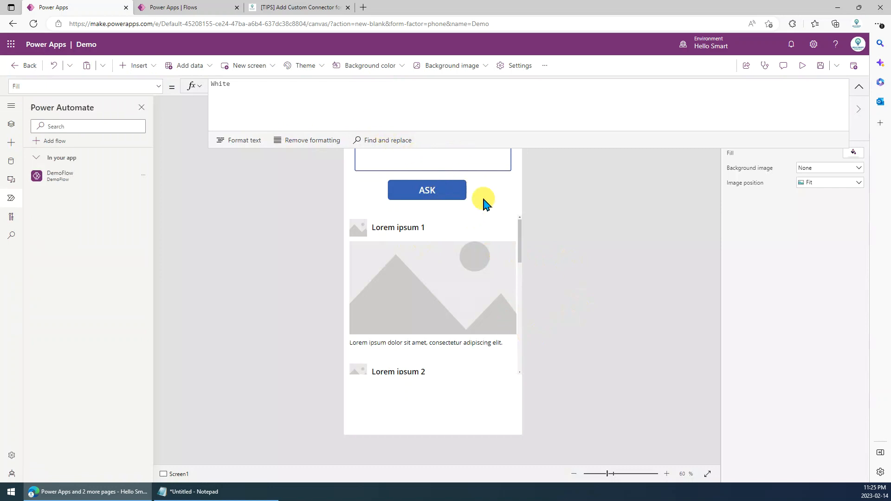
# - Collapse the enlarged formula area and change the gallery's layout to News feed
pyautogui.click(462, 372)
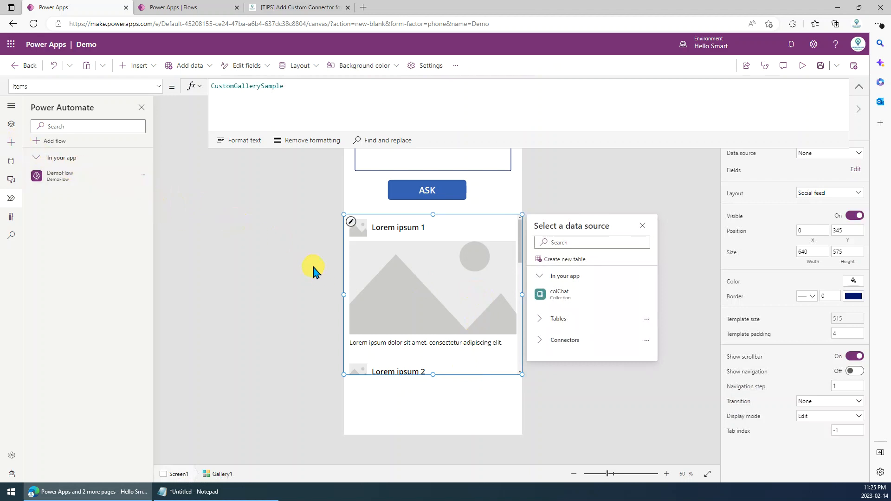
pyautogui.click(12, 142)
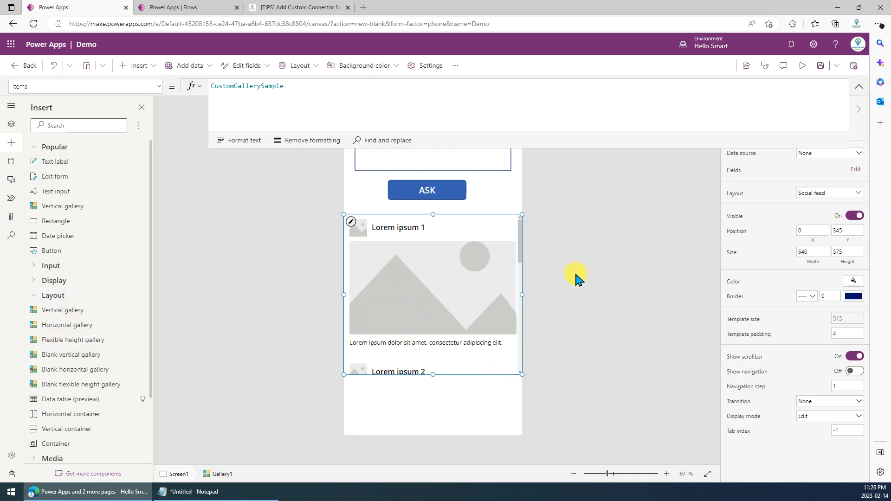
pyautogui.click(856, 89)
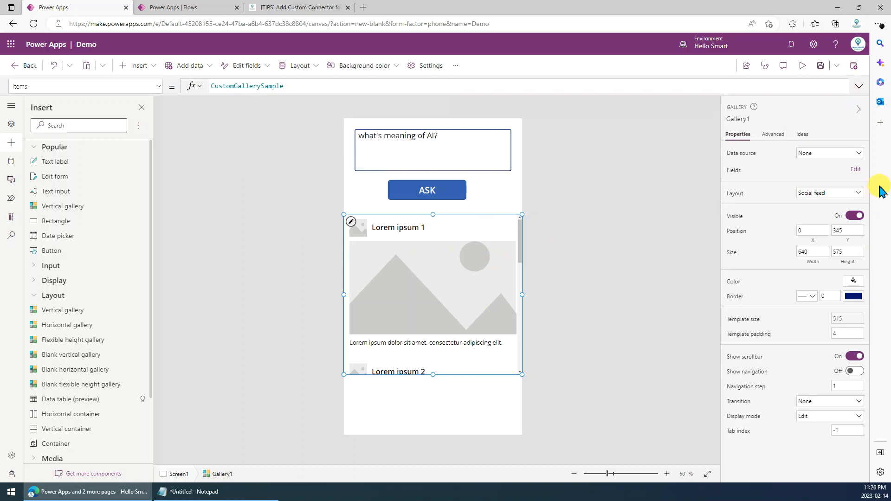
pyautogui.click(834, 195)
pyautogui.click(840, 277)
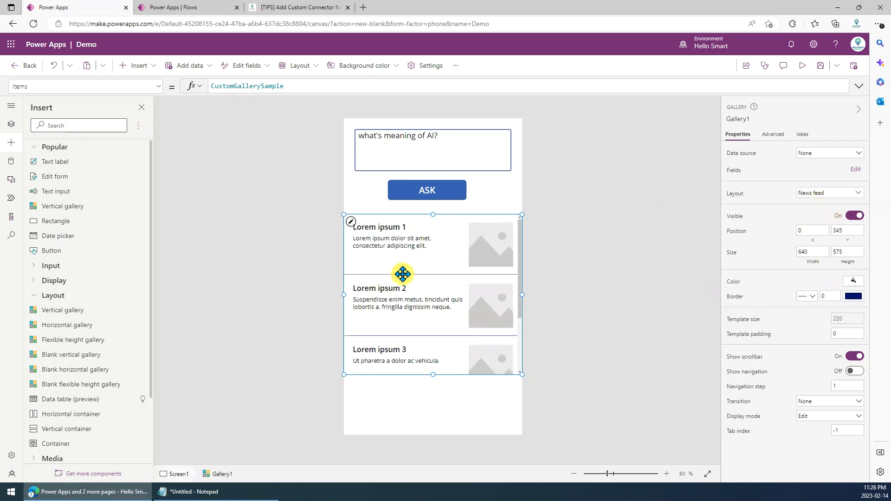
# - Inspect the text formulas and settings of the title and body labels in the gallery's first item
pyautogui.click(371, 229)
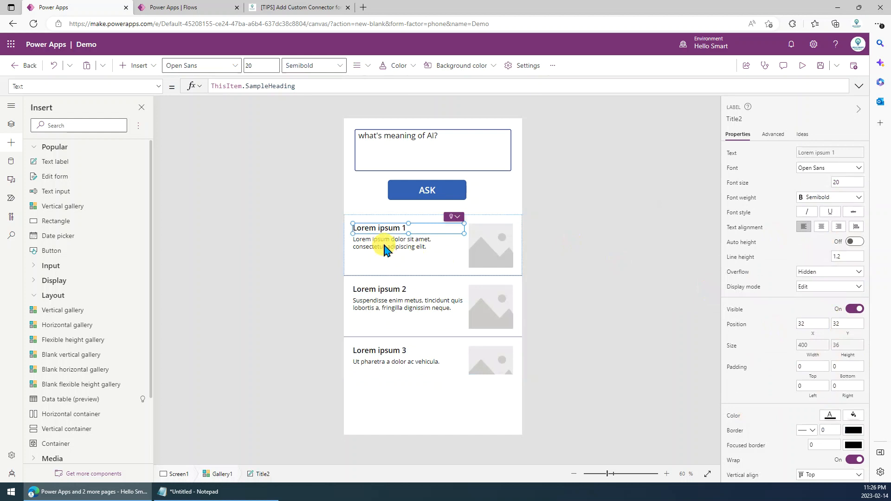
pyautogui.click(392, 251)
pyautogui.click(398, 226)
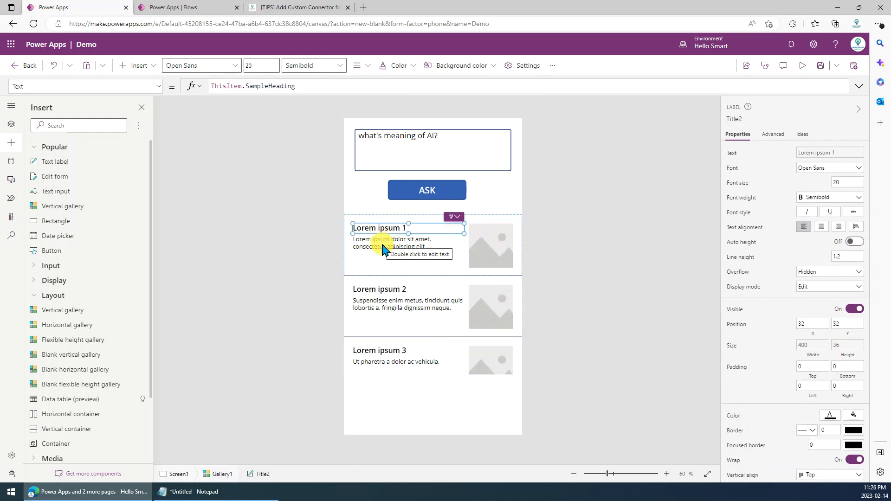
pyautogui.click(384, 251)
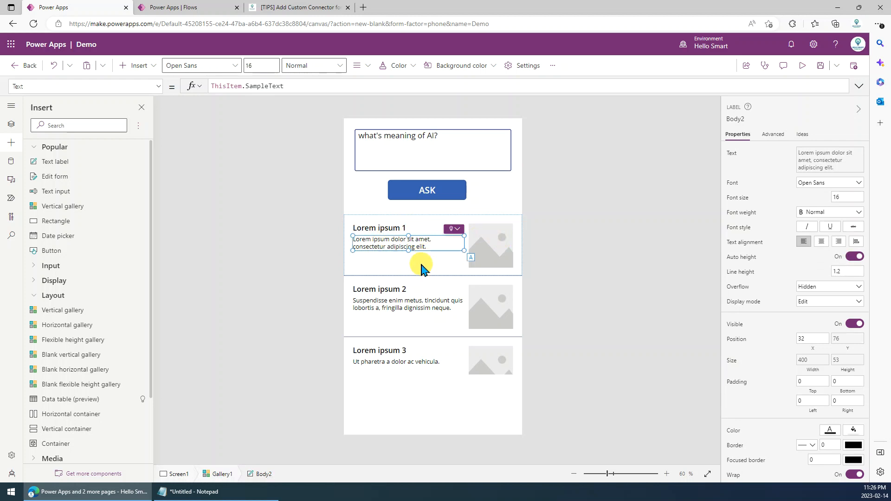
pyautogui.click(378, 228)
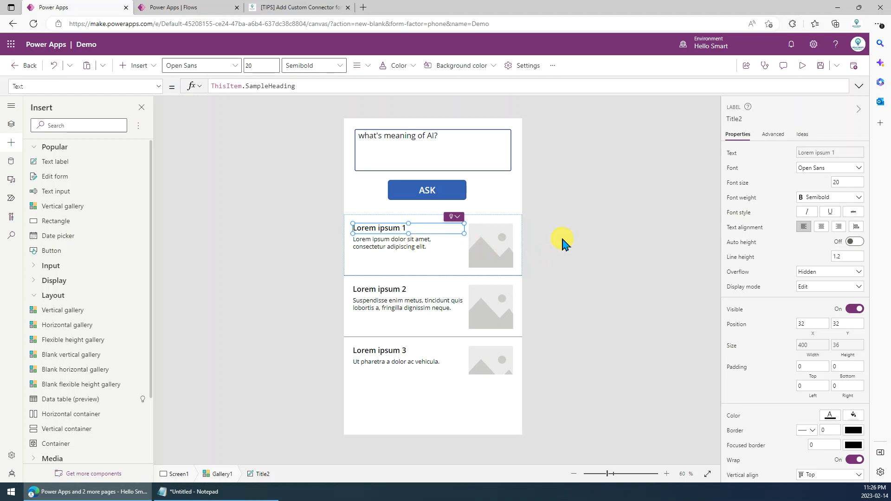
# - Clear the Y position formula of the body label in the gallery's first item
pyautogui.click(389, 250)
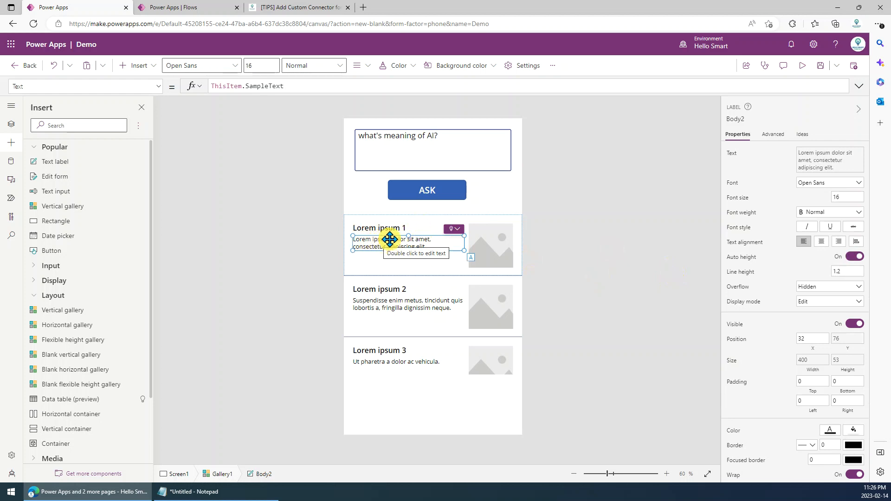
pyautogui.click(774, 136)
pyautogui.scroll(-5, 792, 209)
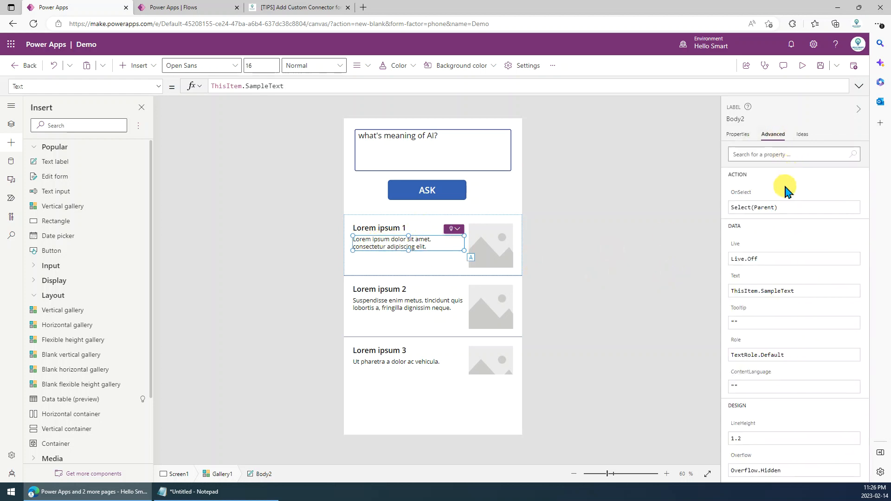
pyautogui.scroll(-15, 780, 260)
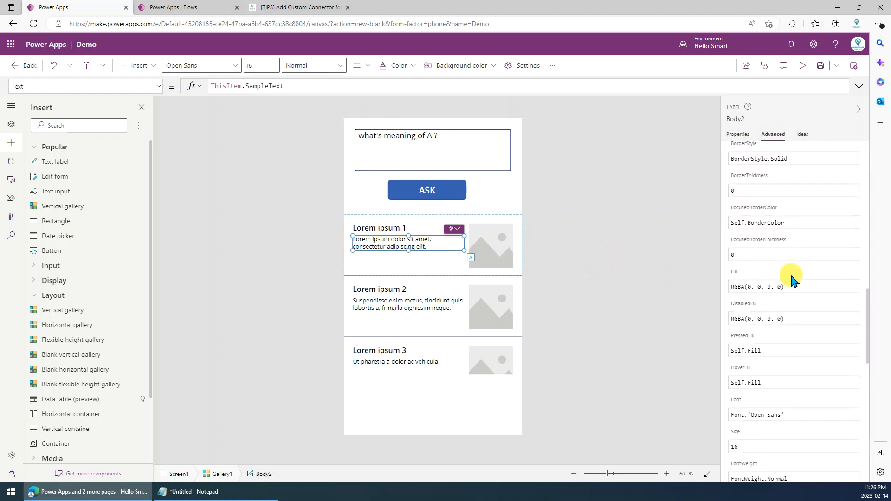
pyautogui.scroll(-6, 789, 284)
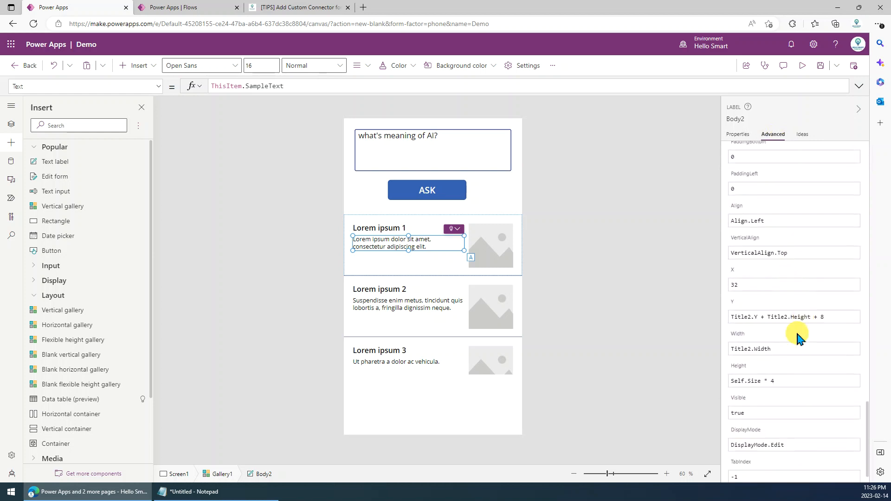
pyautogui.click(841, 318)
pyautogui.moveTo(841, 318); pyautogui.dragTo(679, 319)
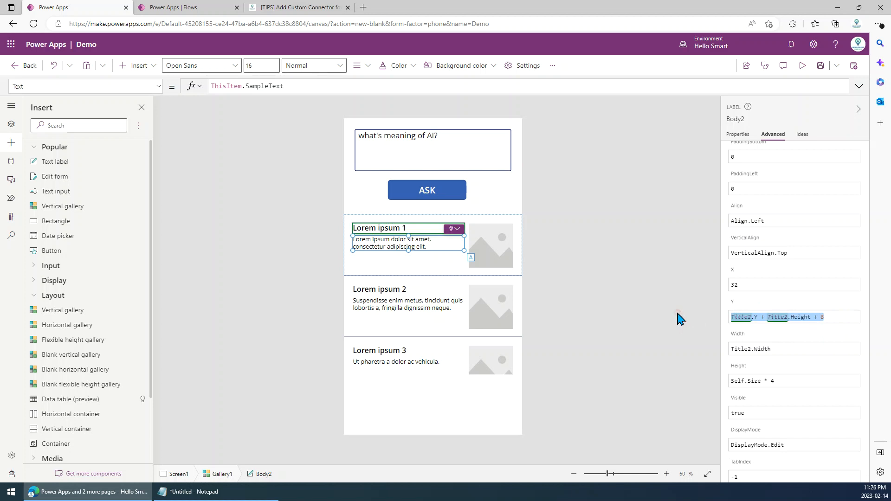
pyautogui.press('BackSpace')
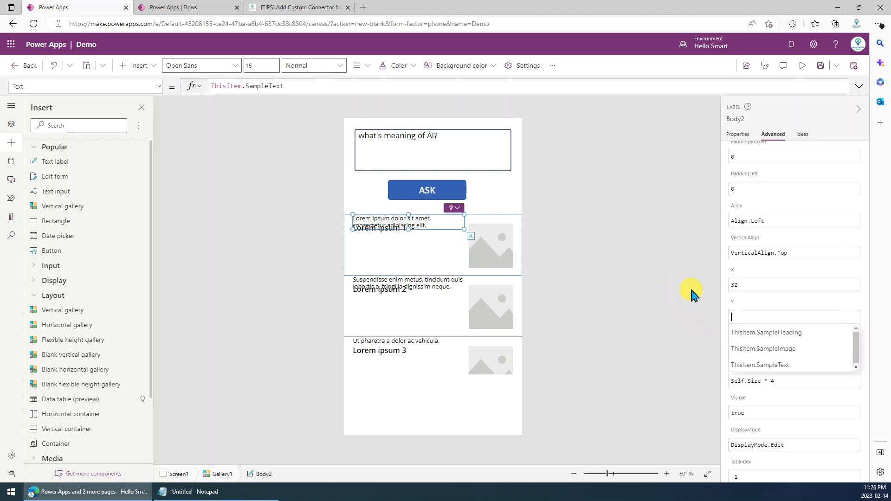
pyautogui.click(654, 288)
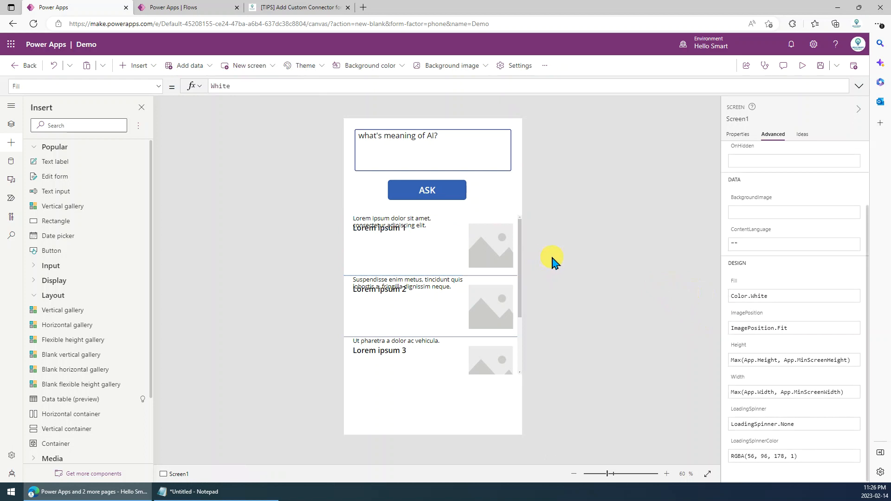
# - Review the advanced properties of the gallery's body label, including its position, size, padding and font formulas
pyautogui.click(433, 231)
pyautogui.scroll(-3, 780, 334)
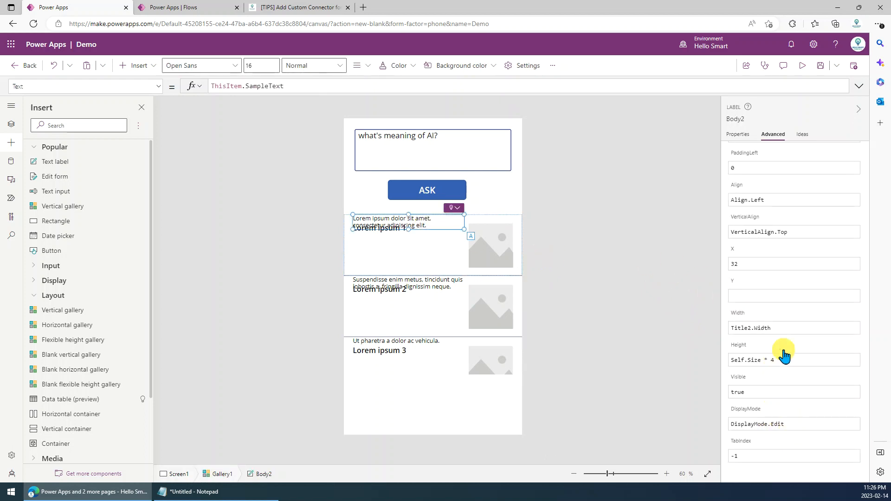
pyautogui.scroll(3, 789, 344)
pyautogui.scroll(5, 799, 330)
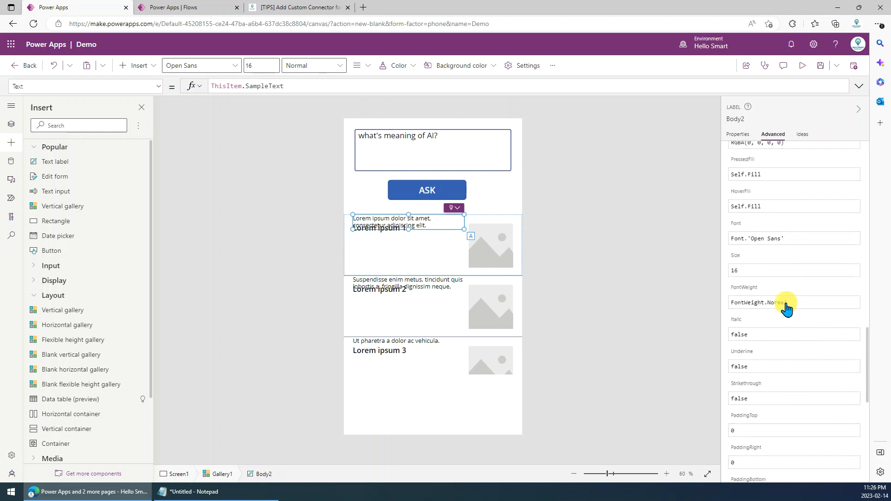
pyautogui.scroll(2, 791, 291)
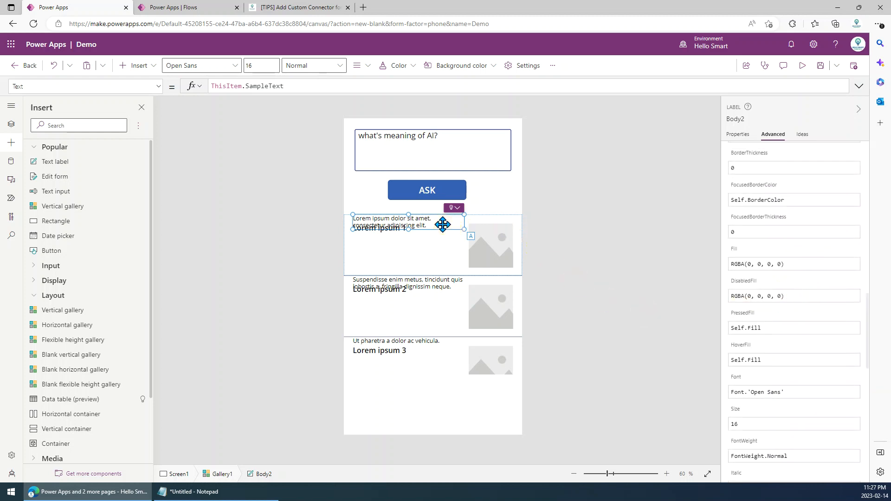
pyautogui.scroll(-4, 789, 288)
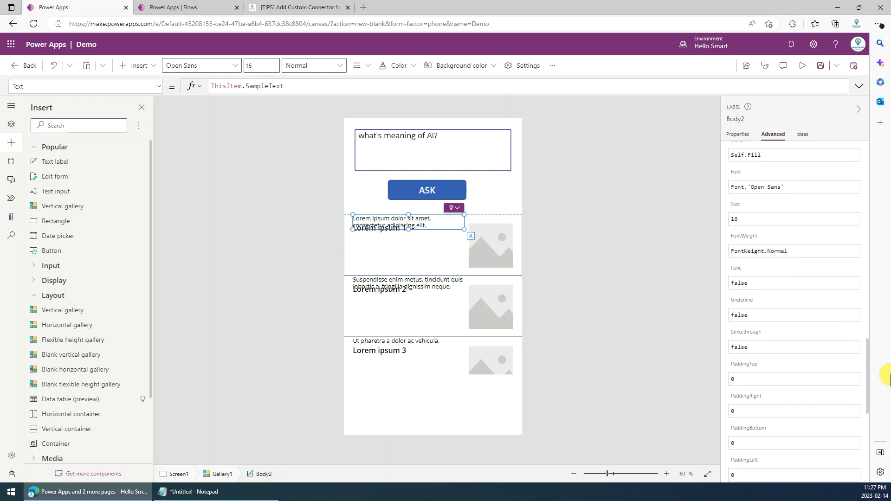
pyautogui.scroll(-1, 773, 297)
pyautogui.scroll(-4, 757, 213)
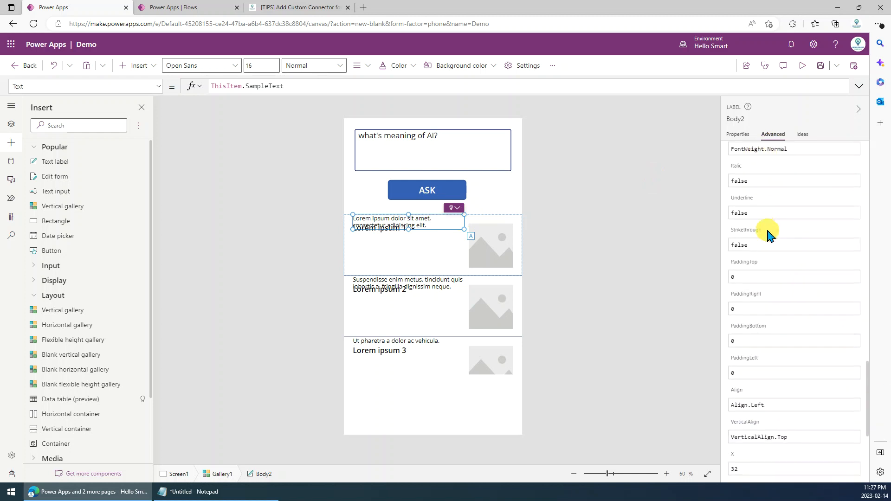
pyautogui.scroll(-1, 770, 417)
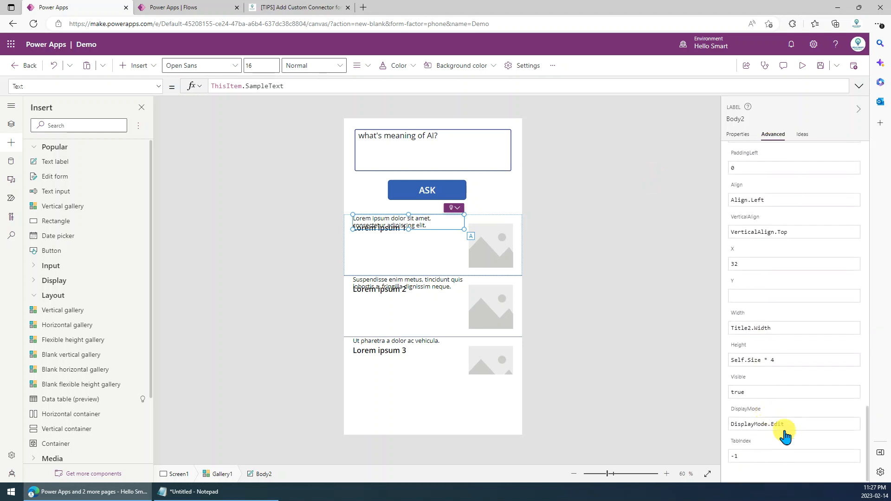
pyautogui.scroll(4, 771, 395)
pyautogui.scroll(6, 772, 327)
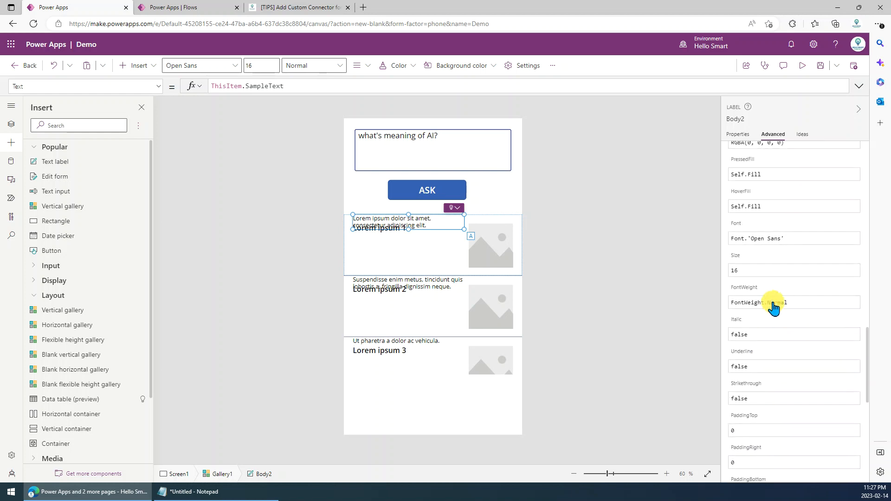
pyautogui.scroll(10, 784, 267)
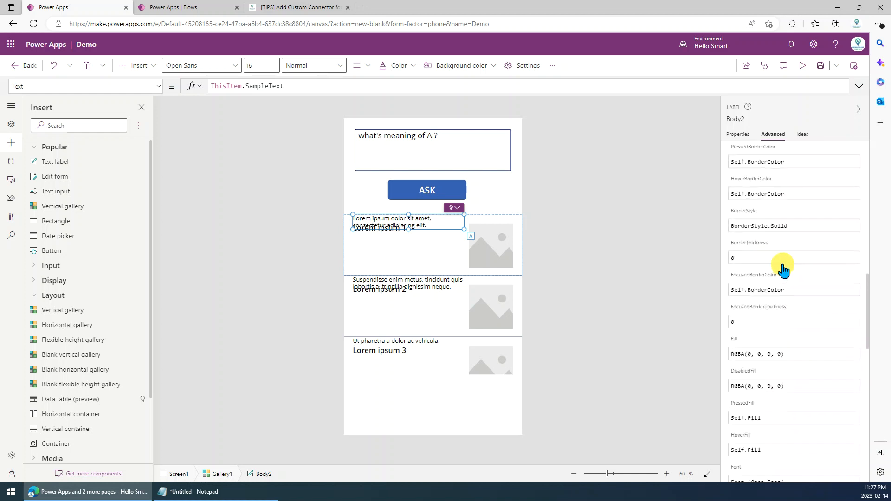
pyautogui.scroll(1, 784, 264)
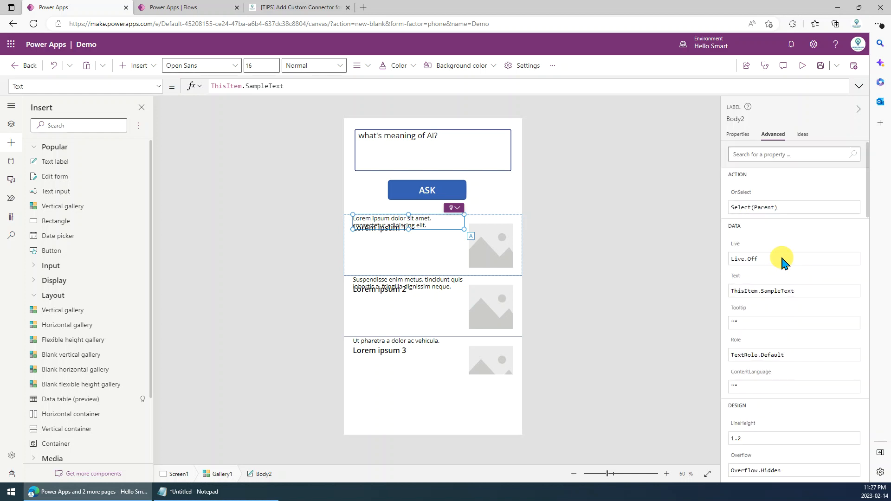
# - Try to delete the title label in the gallery's first item
pyautogui.click(637, 275)
pyautogui.click(384, 232)
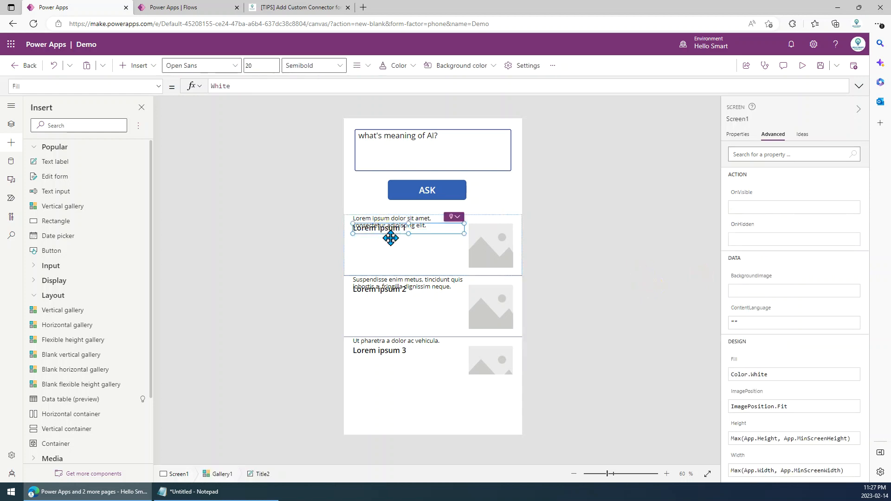
pyautogui.click(405, 251)
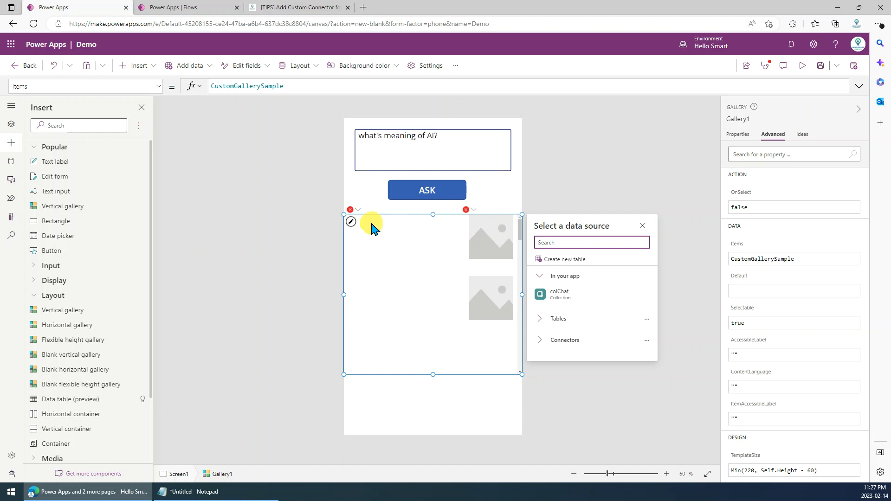
# - Undo the deletion of the gallery's title label and the clearing of the body label's Y formula
pyautogui.hotkey('ctrl', 'z')
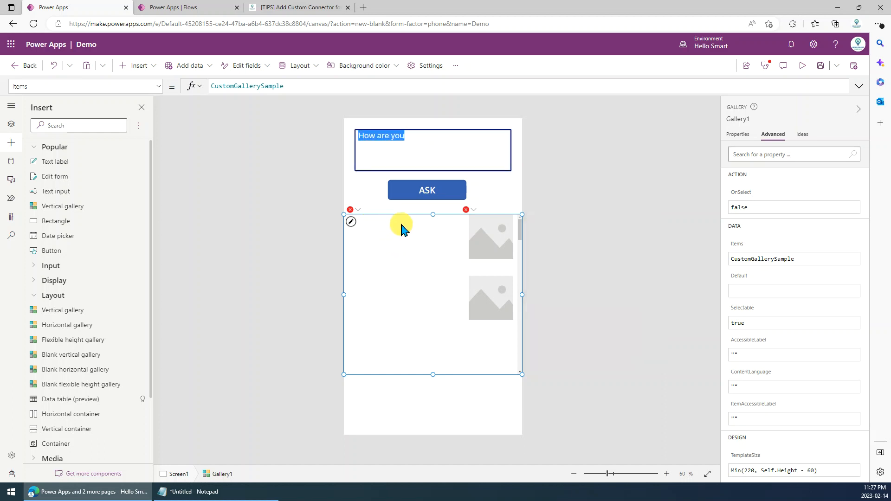
pyautogui.click(662, 288)
pyautogui.click(55, 70)
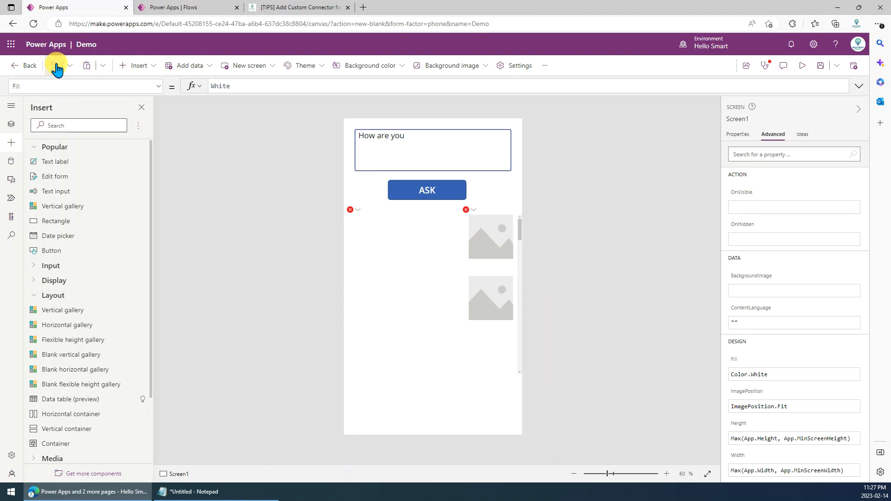
pyautogui.click(56, 69)
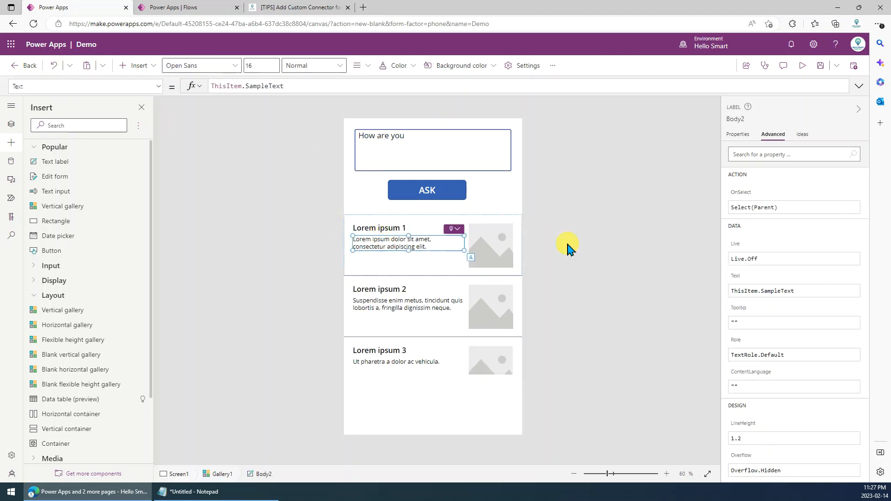
# - Remove the image width from the gallery title label's Width formula, leaving Parent.TemplateWidth - 80
pyautogui.scroll(-3, 792, 320)
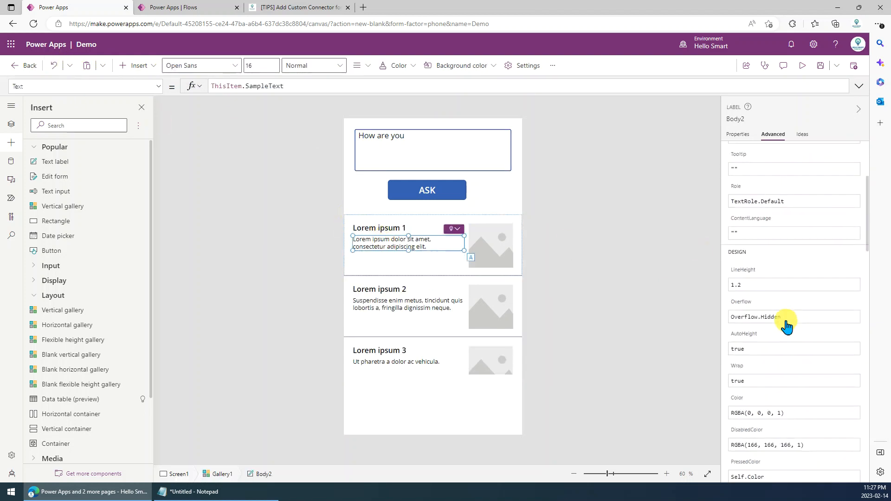
pyautogui.scroll(-4, 766, 357)
pyautogui.scroll(-8, 766, 408)
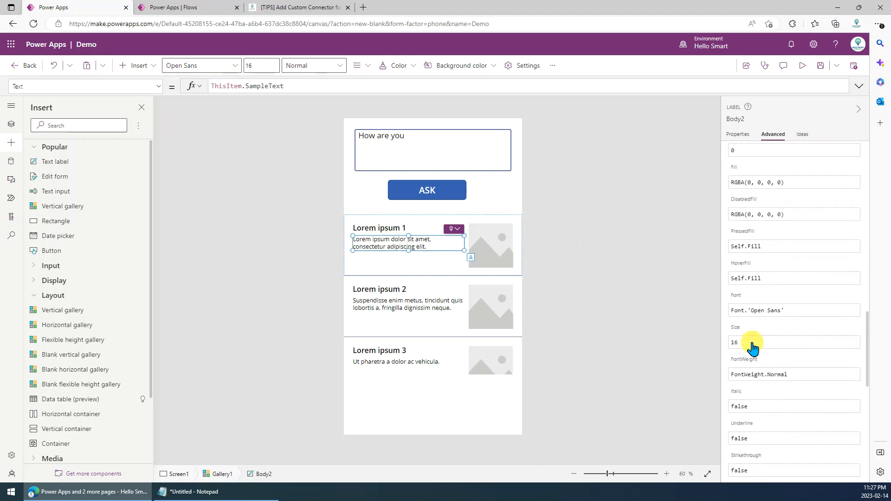
pyautogui.scroll(-3, 773, 365)
pyautogui.scroll(-3, 773, 364)
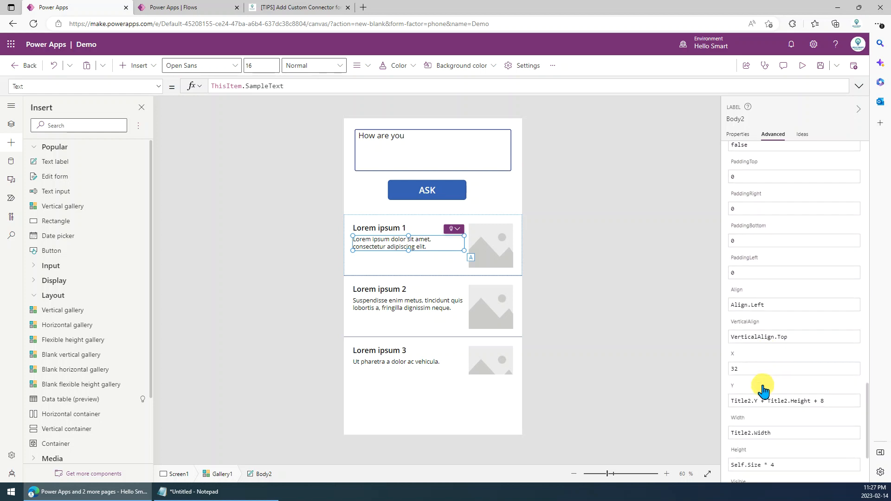
pyautogui.scroll(-1, 764, 391)
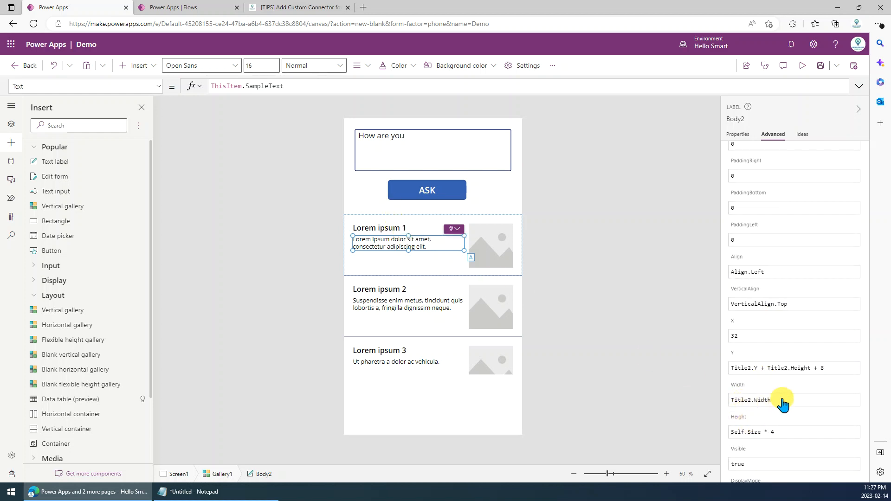
pyautogui.click(404, 229)
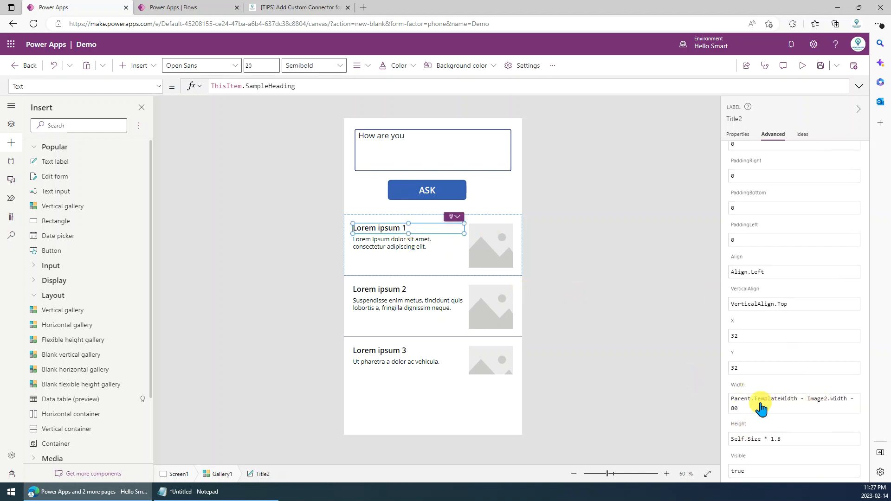
pyautogui.click(802, 399)
pyautogui.moveTo(816, 399); pyautogui.dragTo(845, 400)
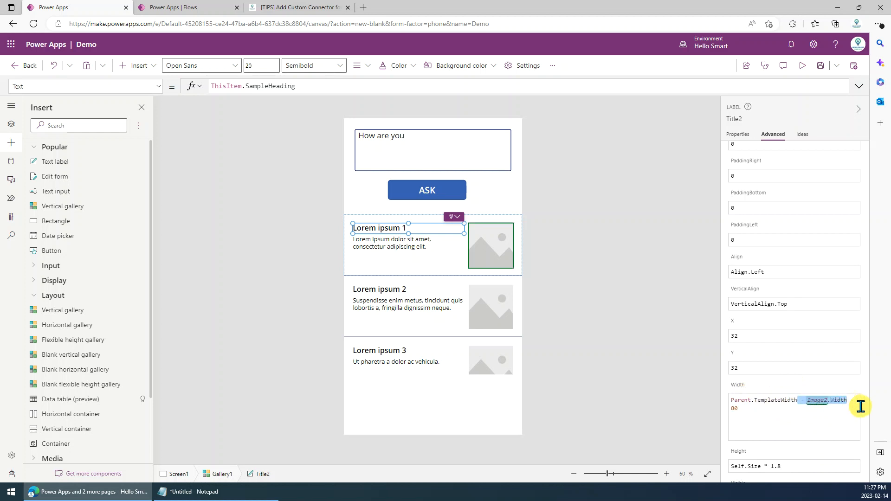
pyautogui.press('BackSpace')
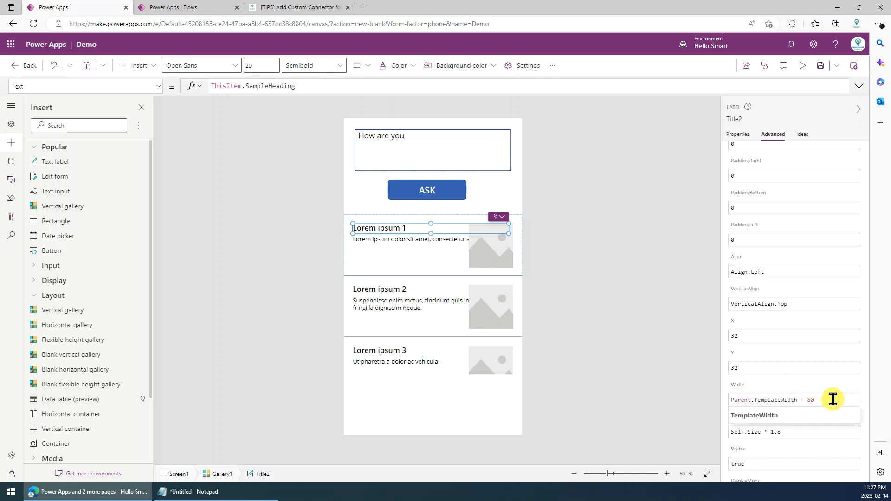
pyautogui.click(635, 343)
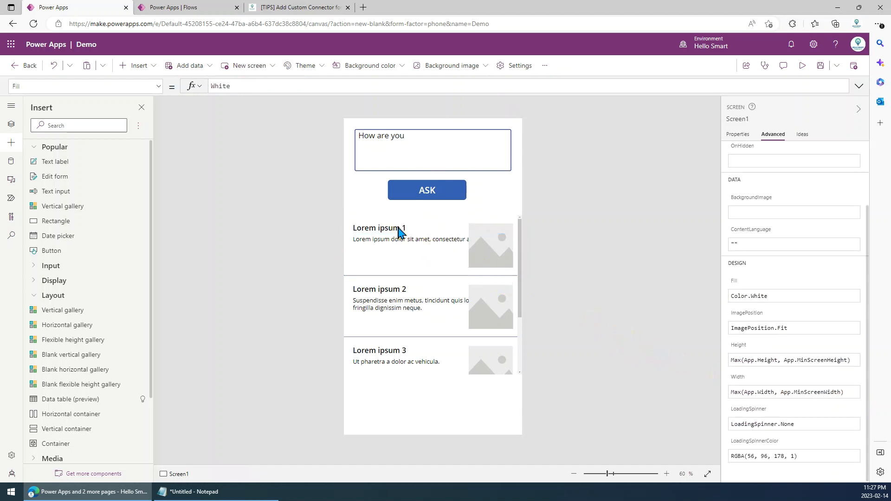
# - Copy the title label's Width formula, Parent.TemplateWidth - 80, into the Width property of the gallery's body label
pyautogui.click(400, 231)
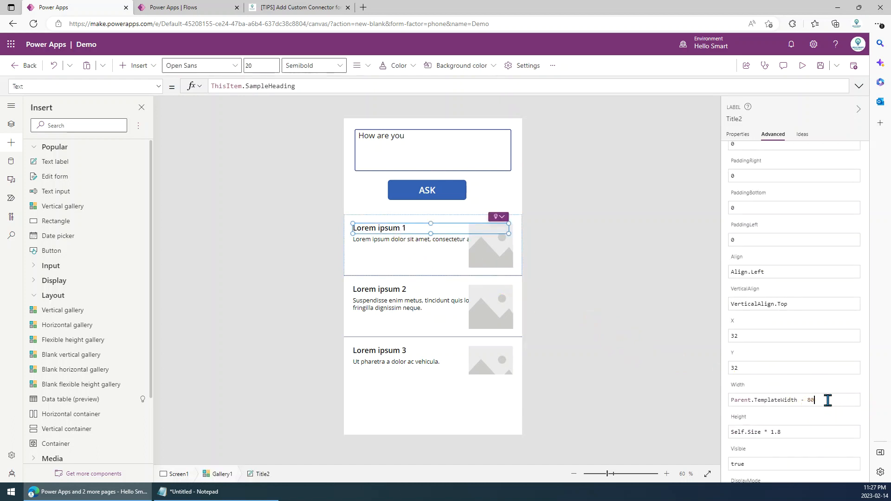
pyautogui.moveTo(826, 400); pyautogui.dragTo(672, 398)
pyautogui.hotkey('ctrl', 'c')
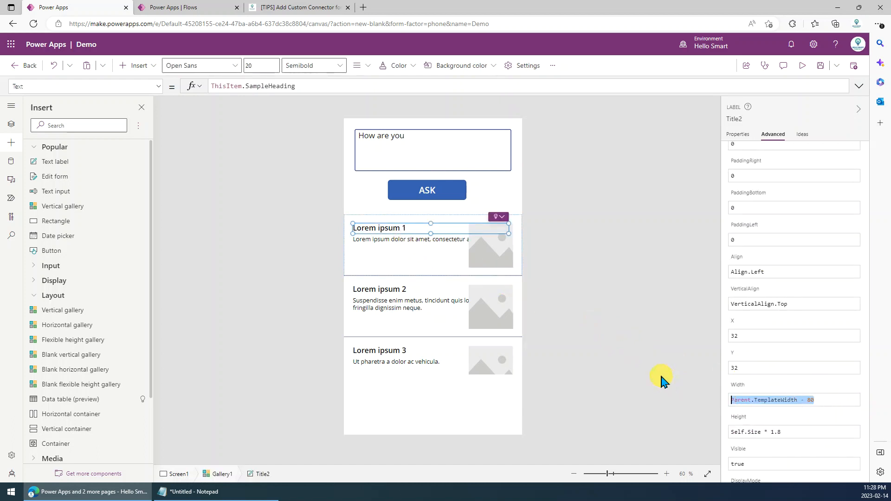
pyautogui.click(422, 241)
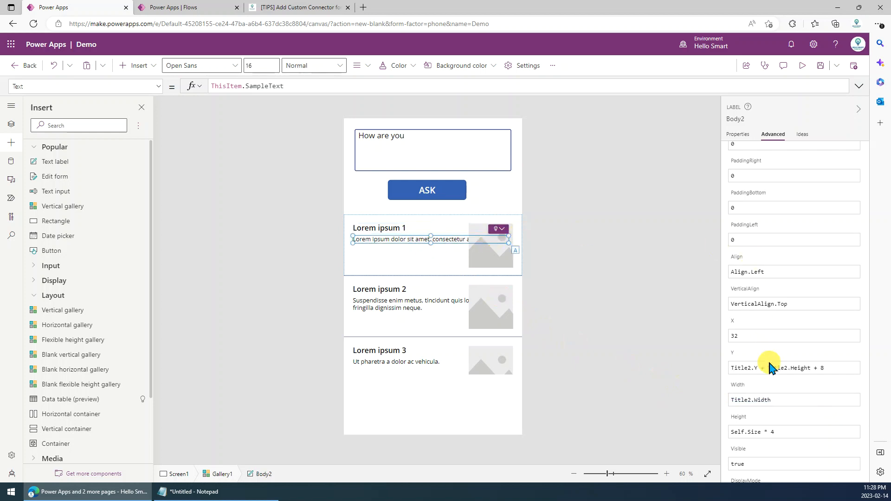
pyautogui.moveTo(789, 398); pyautogui.dragTo(696, 398)
pyautogui.hotkey('ctrl', 'v')
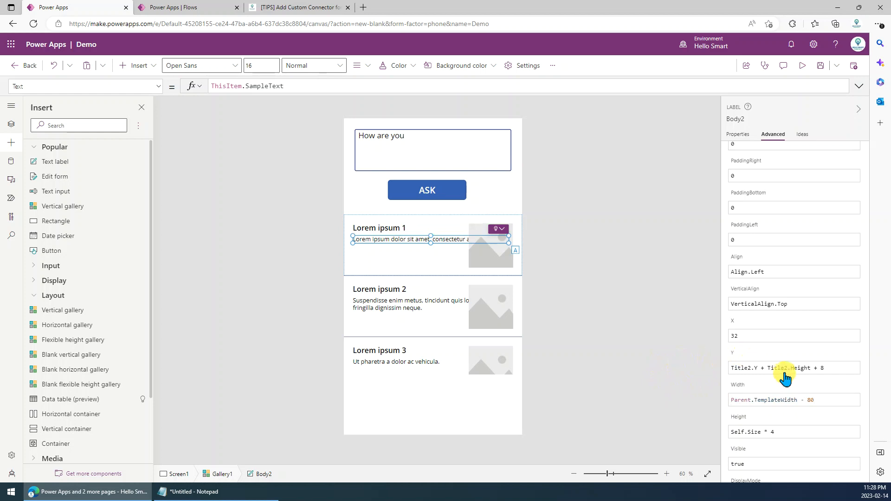
# - Remove the title-based Y formula from the gallery's body label, leaving the property empty
pyautogui.click(836, 368)
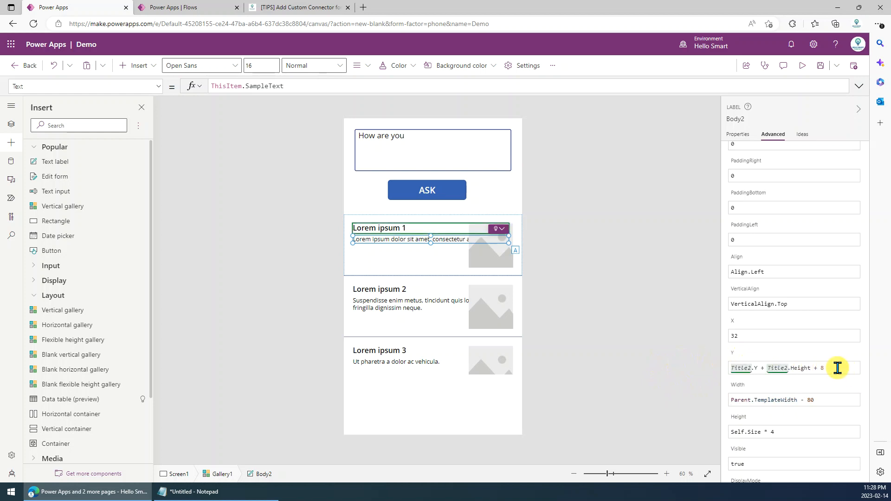
pyautogui.moveTo(823, 368); pyautogui.dragTo(719, 371)
pyautogui.press('BackSpace')
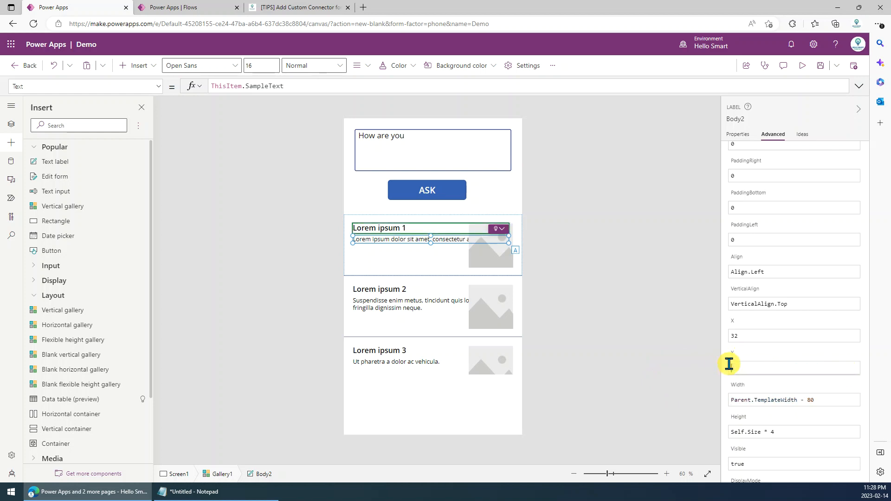
pyautogui.click(649, 346)
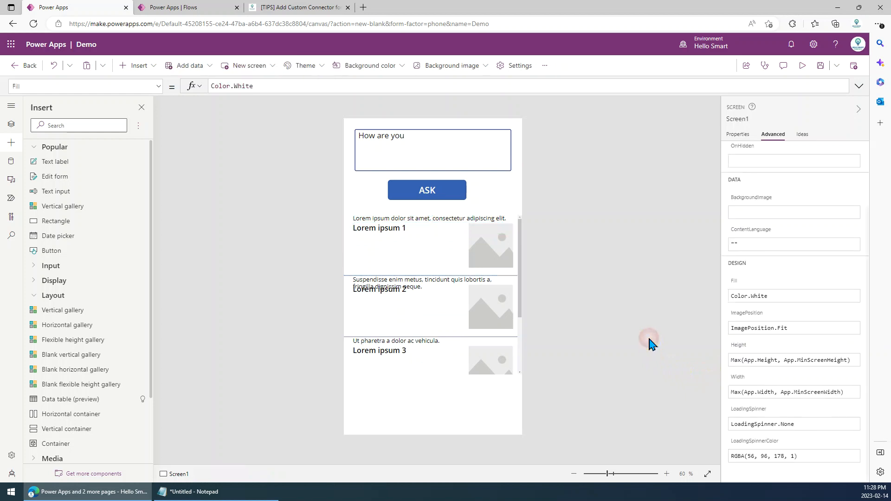
# - Delete the title label and the image from the gallery's first item
pyautogui.click(394, 228)
pyautogui.press('Delete')
pyautogui.click(481, 239)
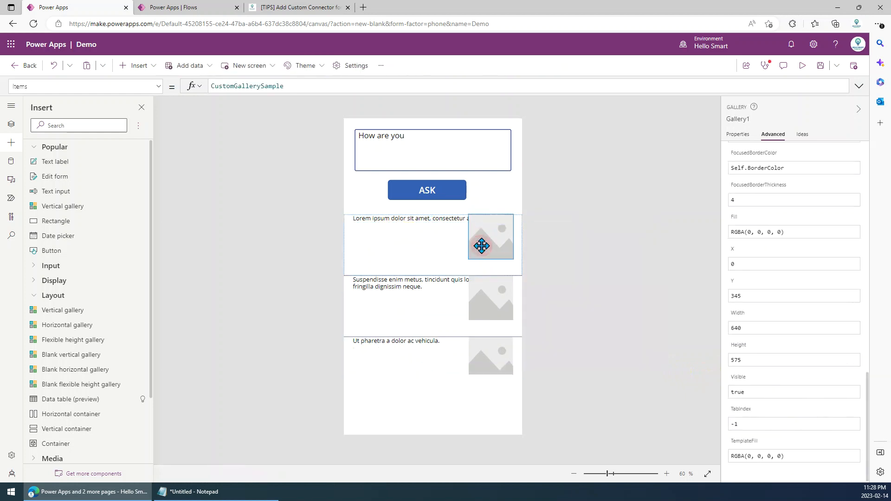
pyautogui.press('Delete')
pyautogui.click(621, 169)
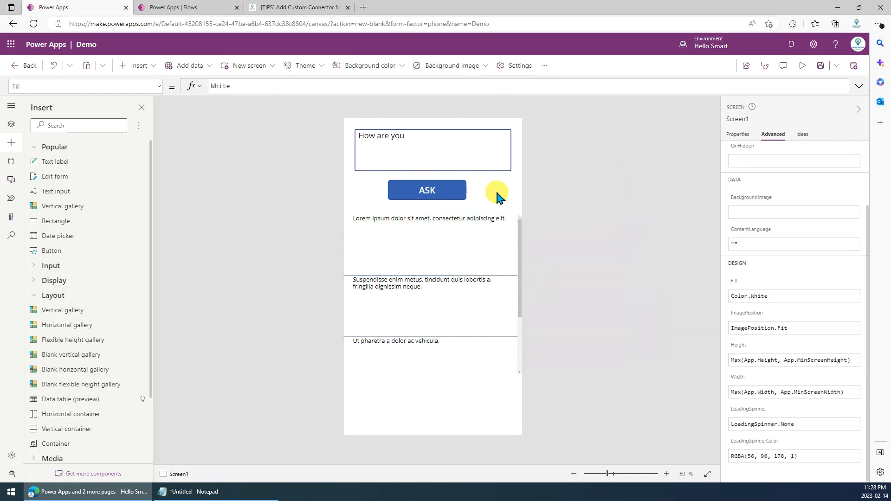
# - Move the body label to the gallery's left edge at X 0 and resize it to about 521 wide and 28 high
pyautogui.click(464, 220)
pyautogui.moveTo(464, 220); pyautogui.dragTo(407, 216)
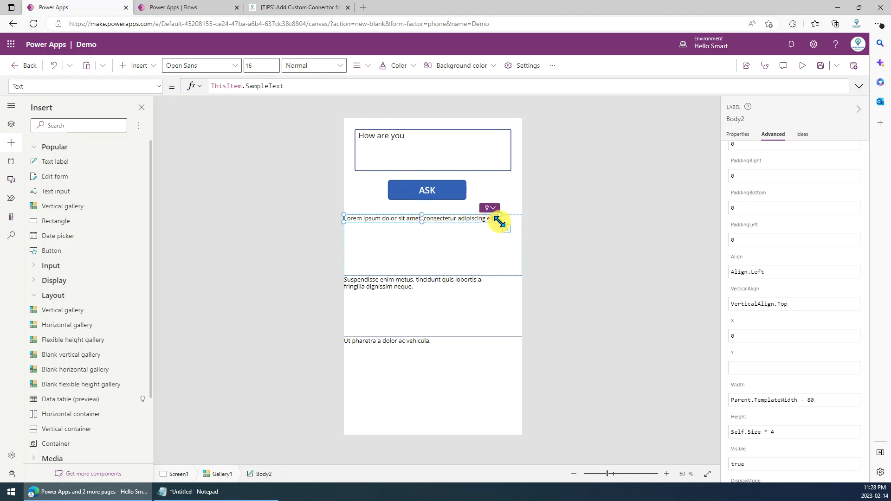
pyautogui.moveTo(496, 222); pyautogui.dragTo(489, 222)
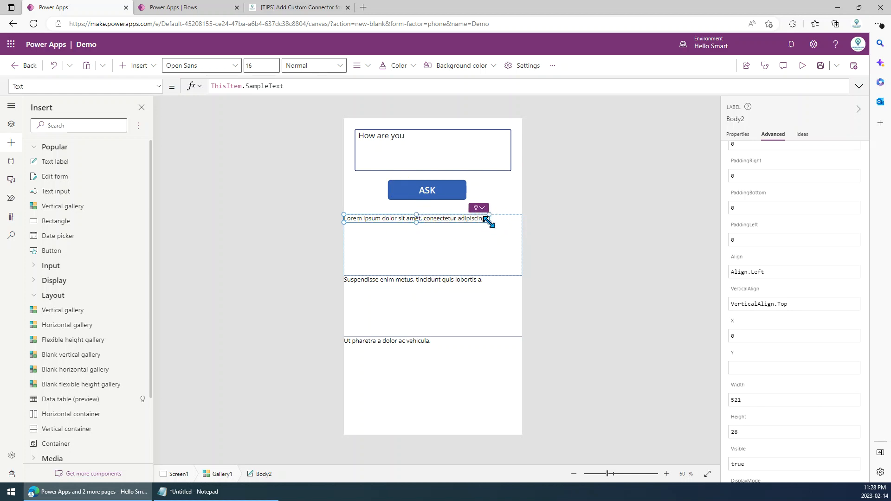
pyautogui.click(570, 227)
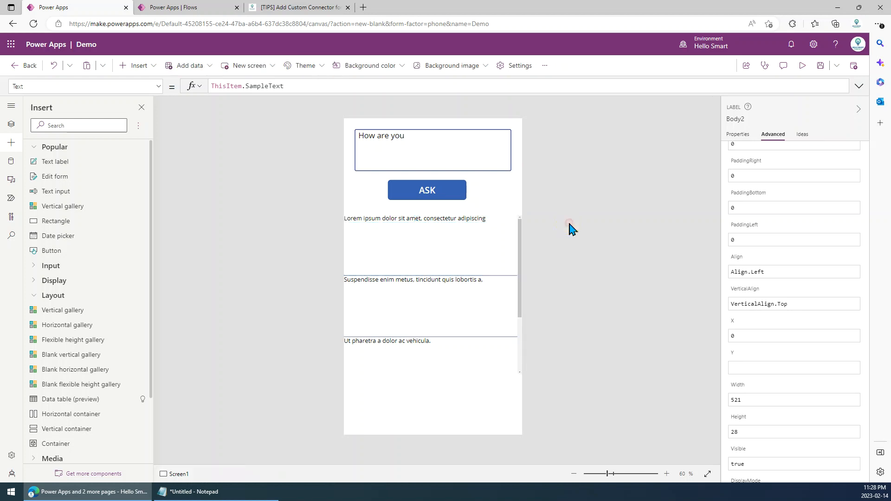
# - Duplicate the body label within the gallery's first item and align the copy to the right edge at about X 119, Y 0
pyautogui.click(401, 218)
pyautogui.click(413, 219)
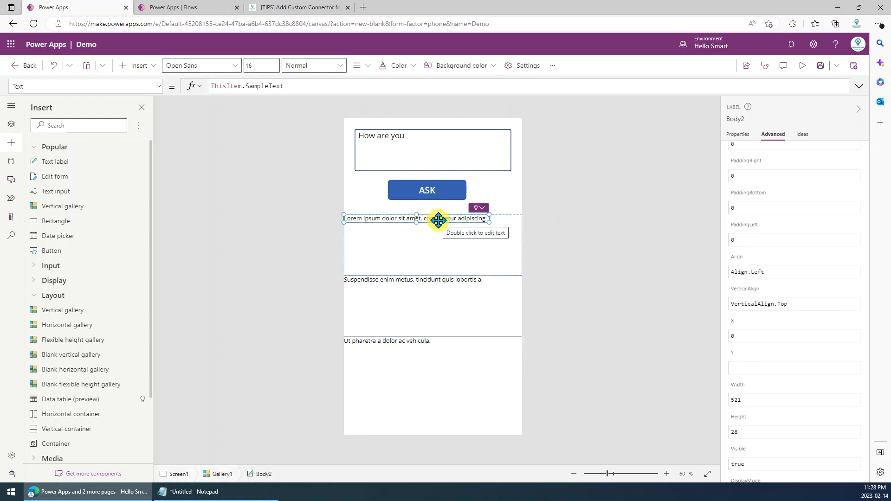
pyautogui.hotkey('ctrl', 'c')
pyautogui.hotkey('ctrl', 'v')
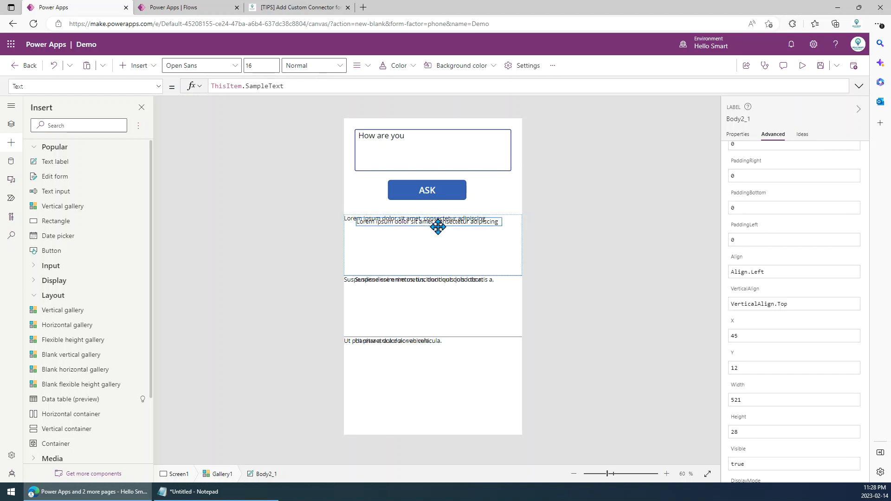
pyautogui.moveTo(449, 234); pyautogui.dragTo(455, 219)
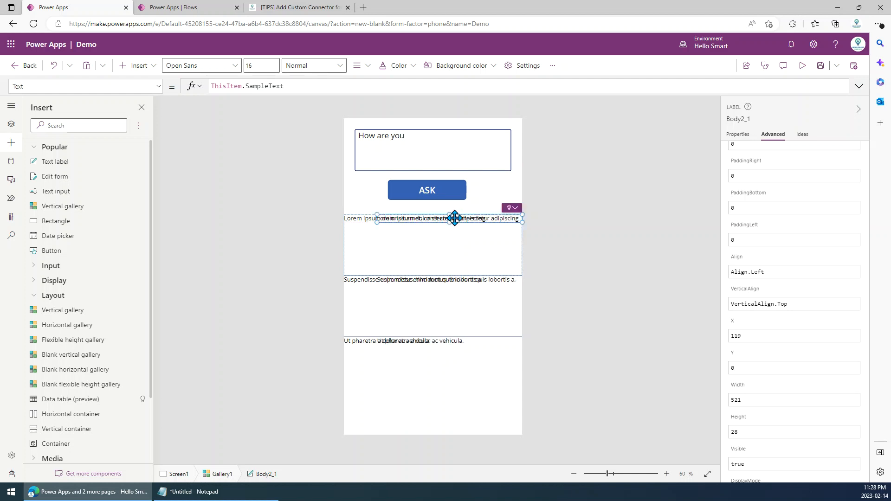
# - Fill the right-aligned copy of the body label with light blue and the original left-aligned label with pale green
pyautogui.click(736, 139)
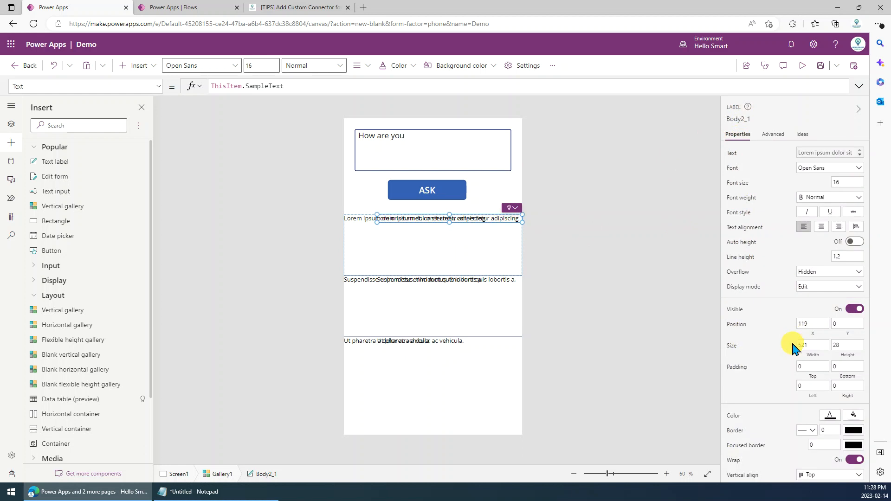
pyautogui.click(852, 416)
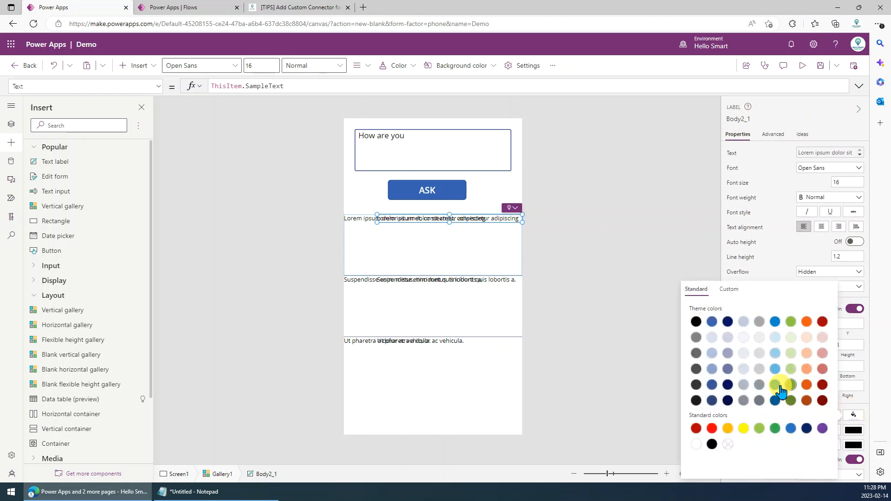
pyautogui.click(774, 340)
pyautogui.click(365, 225)
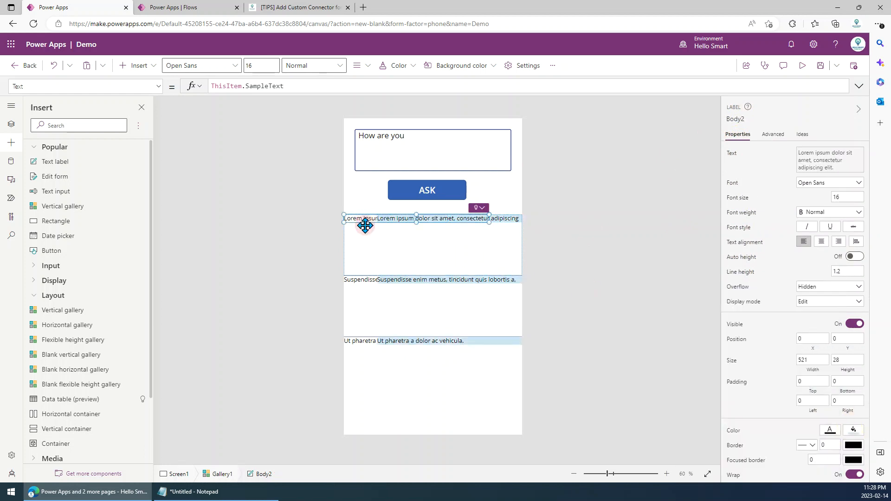
pyautogui.click(855, 432)
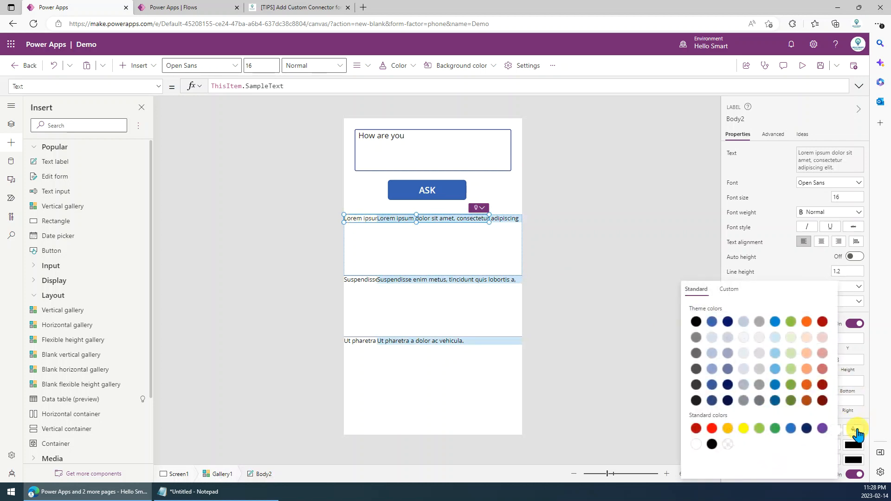
pyautogui.click(608, 251)
# - Shrink the height of the gallery's item template to about 41 so the rows sit close together
pyautogui.click(419, 255)
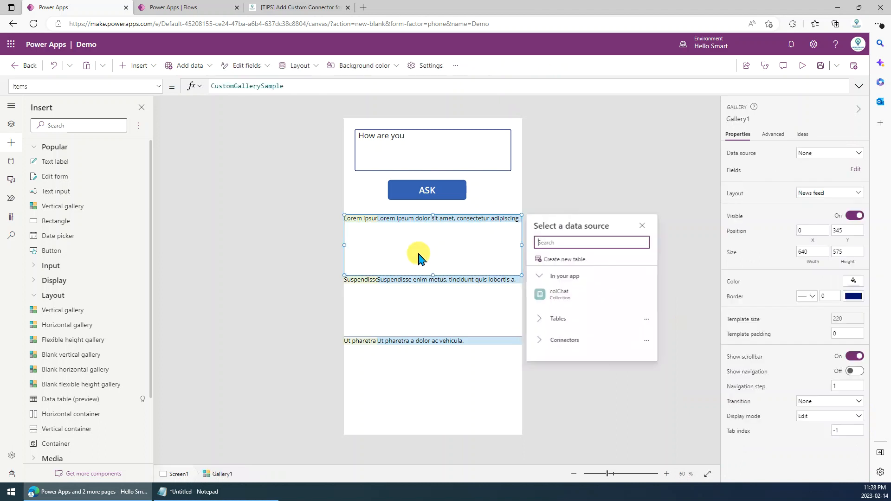
pyautogui.moveTo(432, 274); pyautogui.dragTo(439, 228)
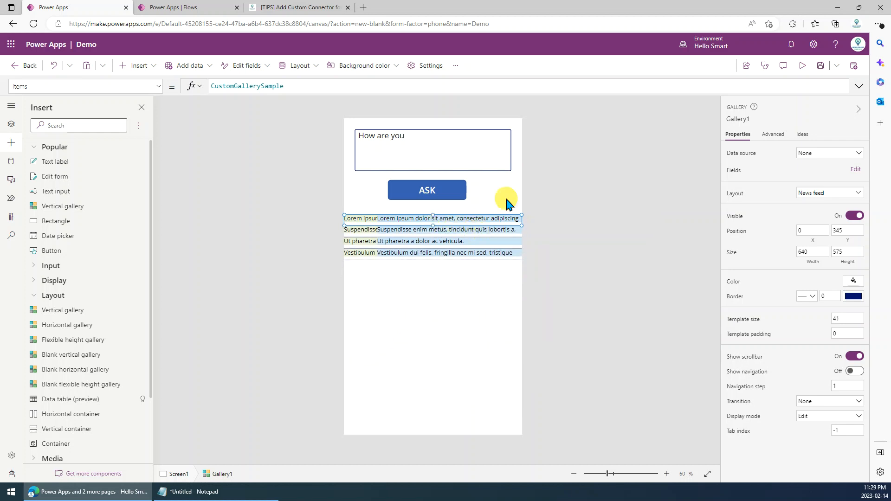
pyautogui.click(580, 270)
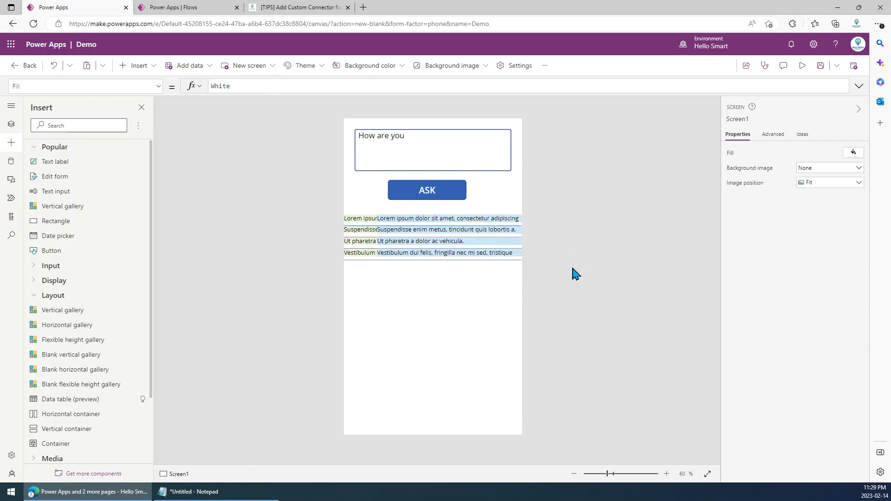
# - Connect the chat gallery to the colChat collection as its data source
pyautogui.click(436, 226)
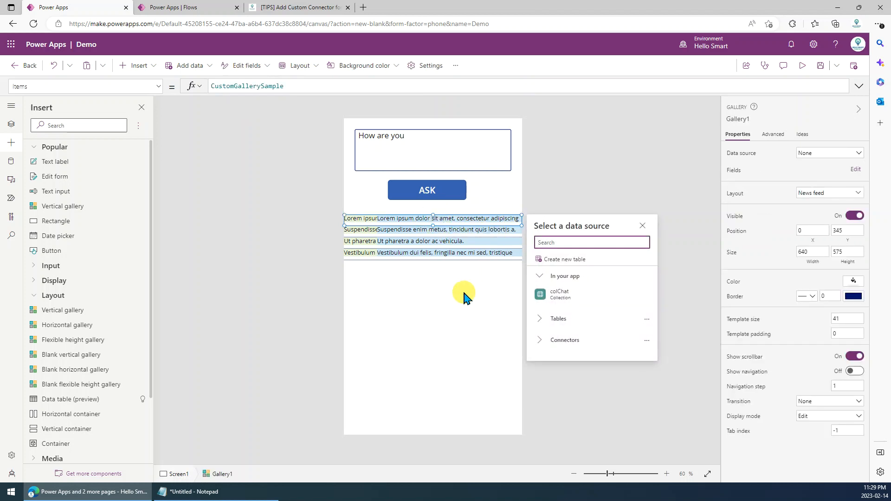
pyautogui.click(462, 274)
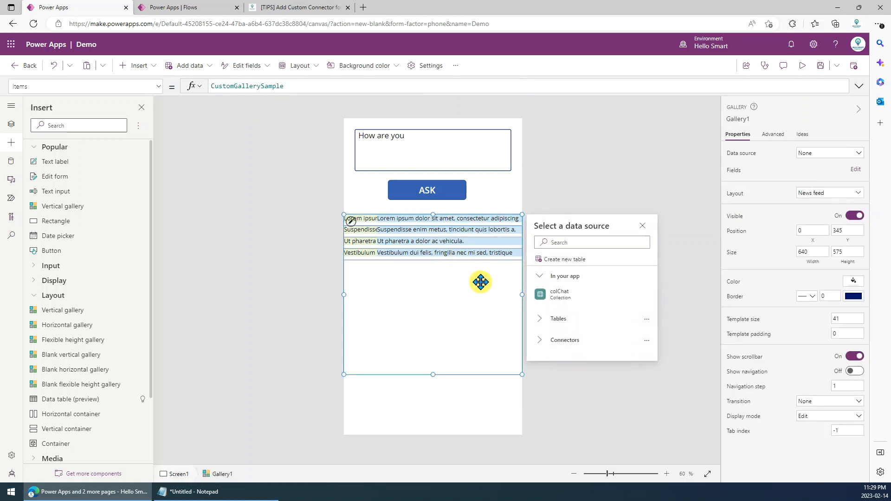
pyautogui.click(580, 295)
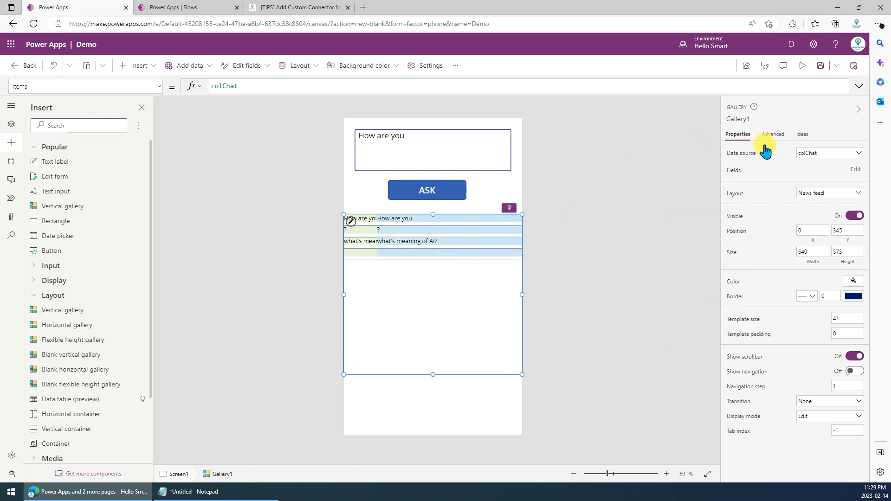
# - Set the Visible property of the green left-aligned message label to ThisItem.User
pyautogui.click(361, 219)
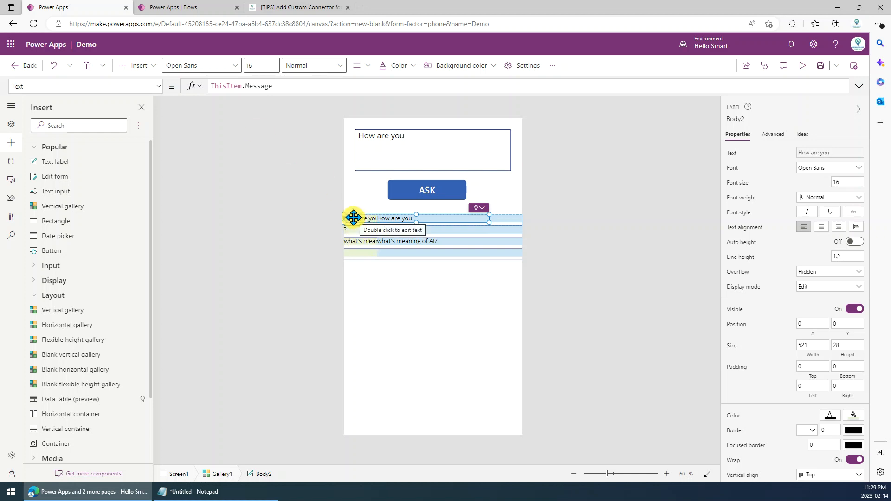
pyautogui.click(509, 225)
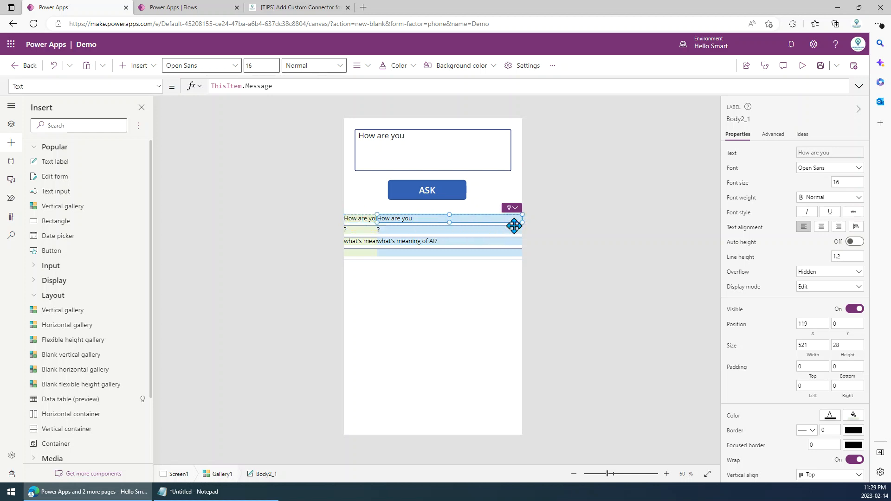
pyautogui.click(358, 218)
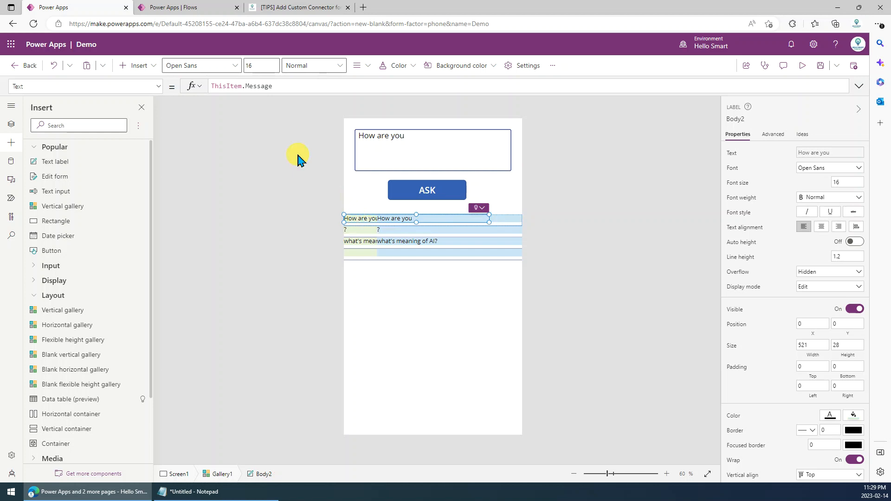
pyautogui.click(160, 86)
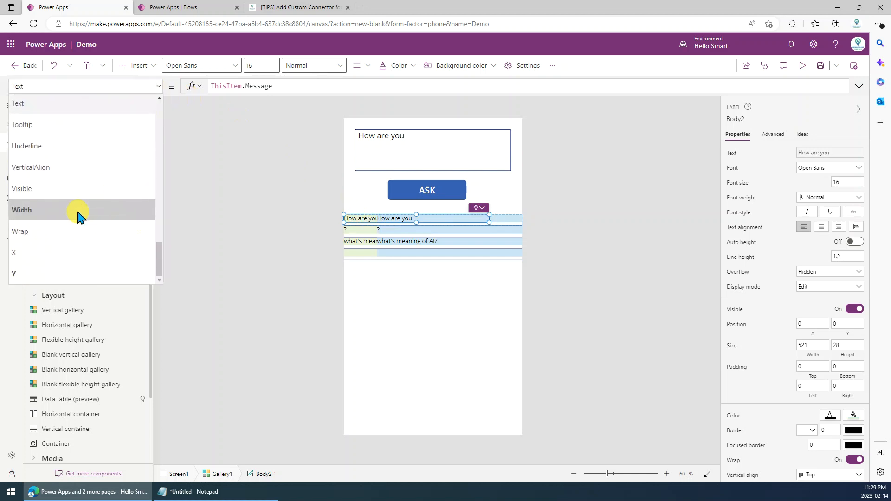
pyautogui.click(44, 189)
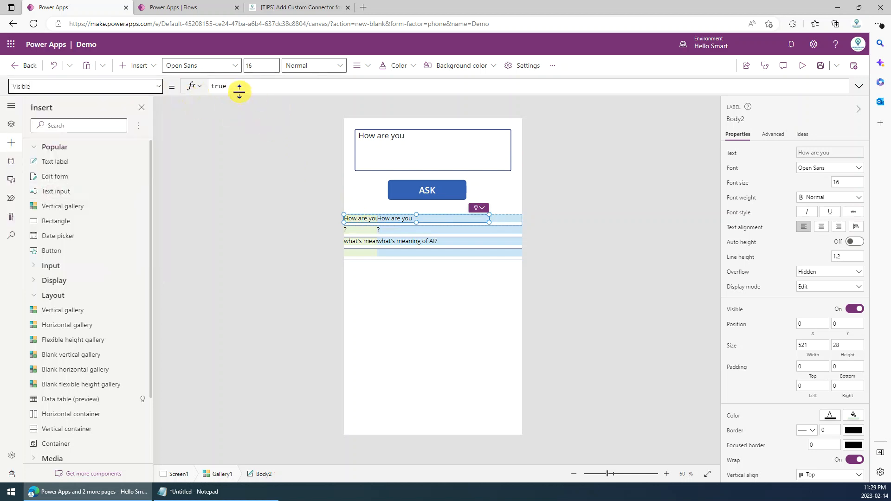
pyautogui.doubleClick(235, 88)
pyautogui.write('THIS')
pyautogui.press('Tab')
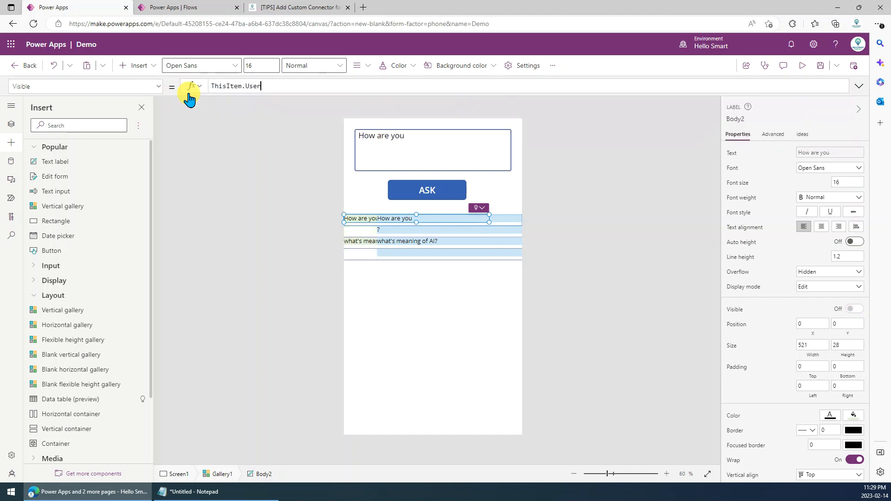
pyautogui.click(239, 225)
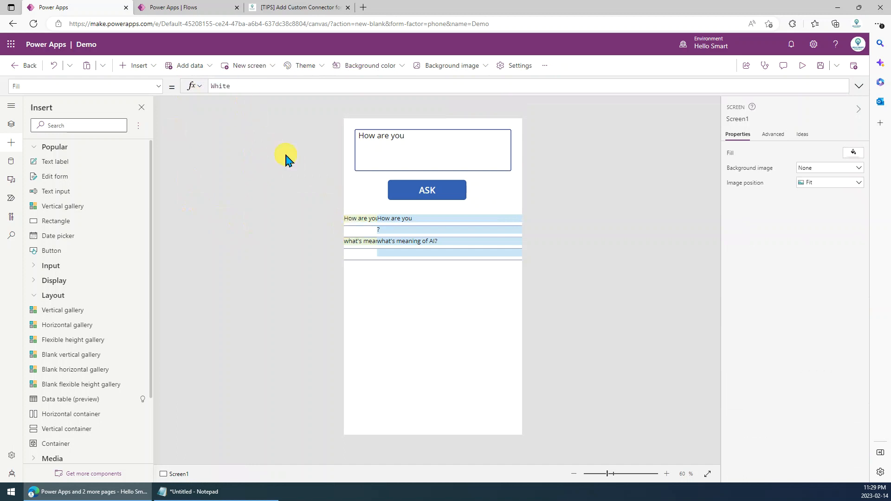
# - Set the Visible property of the blue right-aligned message label to !ThisItem.User and briefly preview the app
pyautogui.click(352, 221)
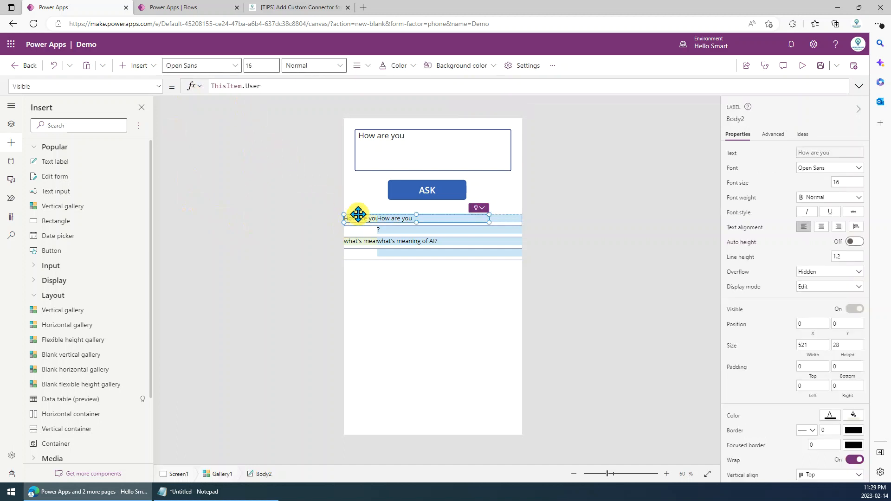
pyautogui.click(499, 217)
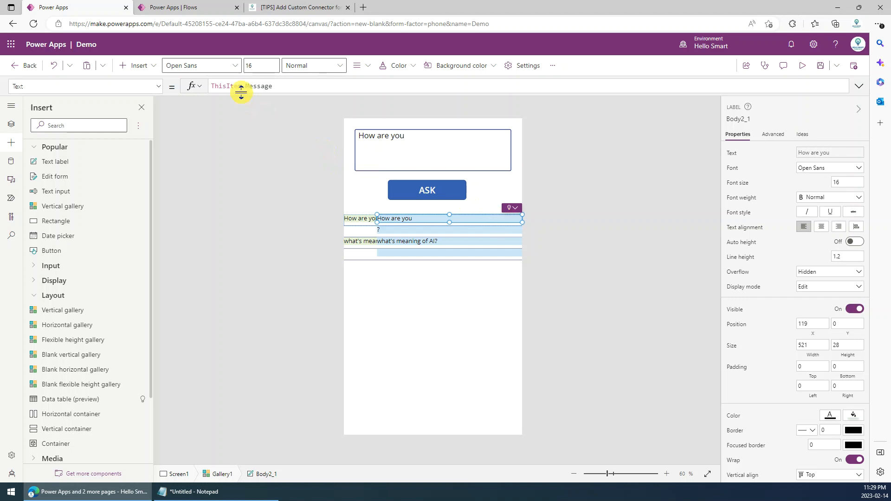
pyautogui.click(159, 87)
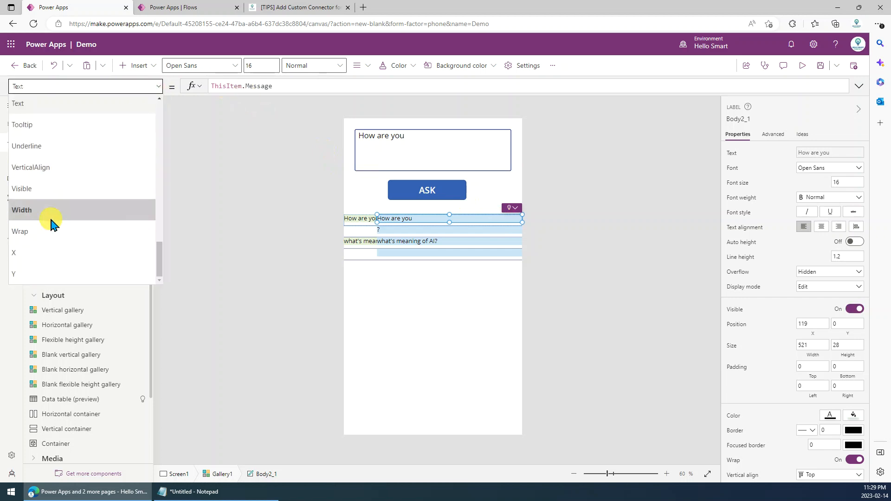
pyautogui.click(50, 190)
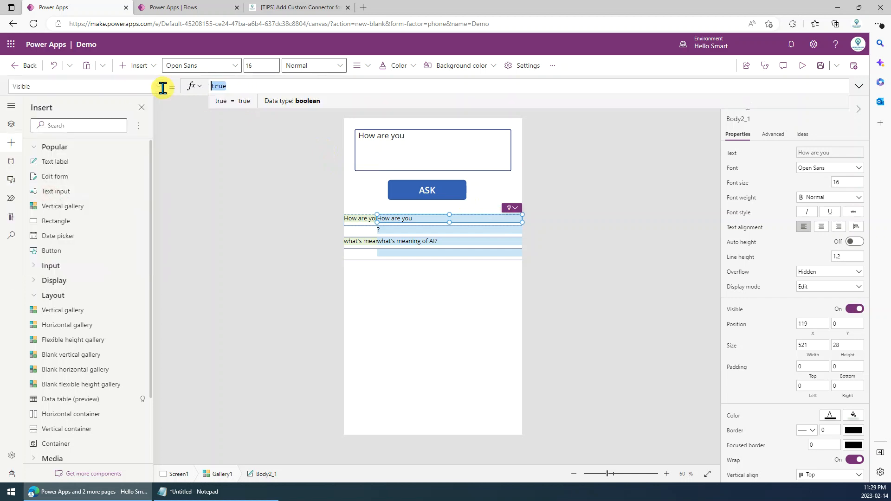
pyautogui.write('THIS')
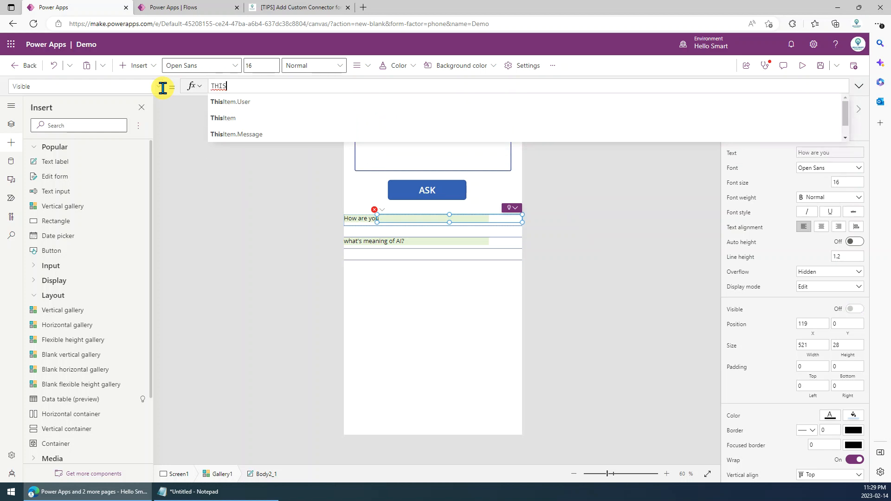
pyautogui.press('Tab')
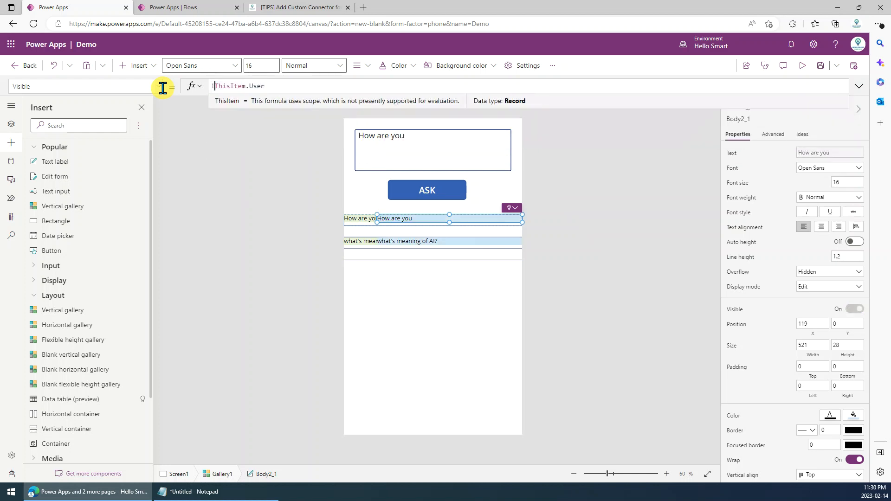
pyautogui.click(217, 218)
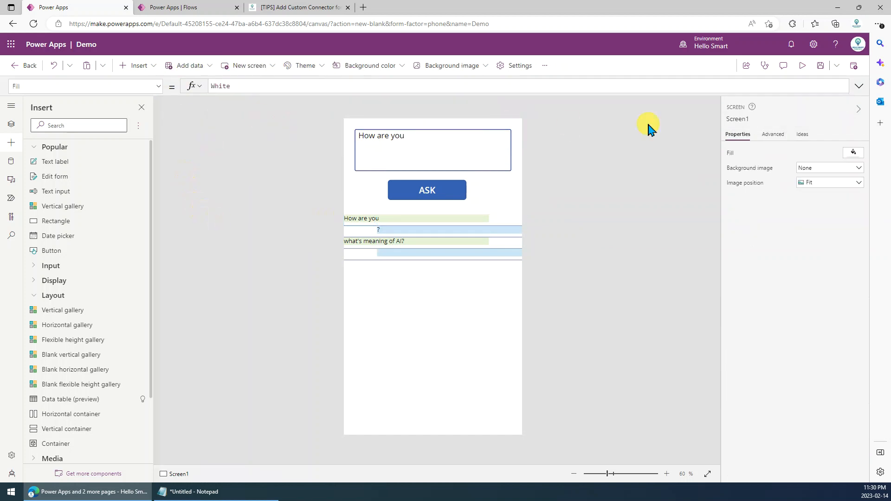
pyautogui.click(802, 67)
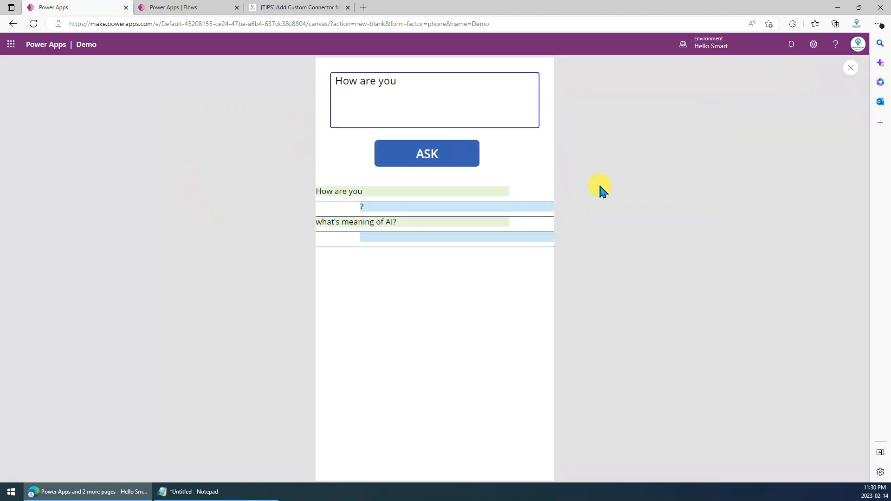
pyautogui.click(851, 69)
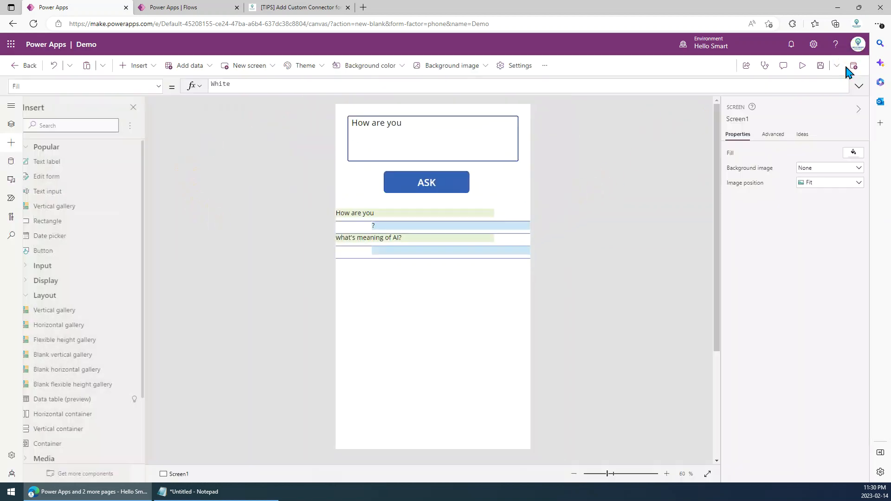
# - Turn on auto height for both the left-aligned and the right-aligned message labels in the gallery
pyautogui.click(416, 232)
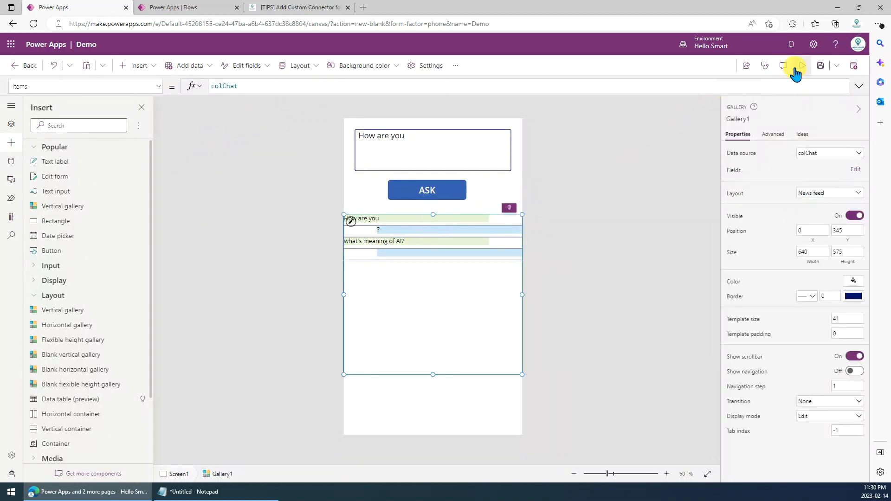
pyautogui.click(430, 221)
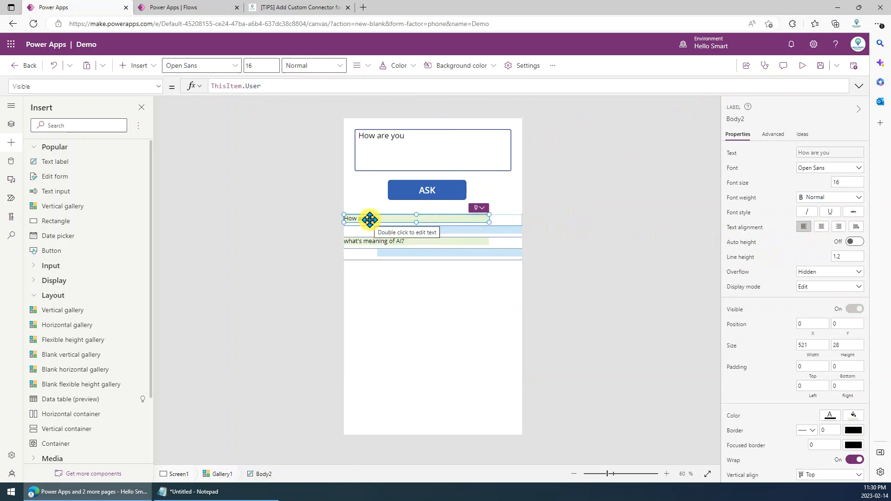
pyautogui.click(856, 242)
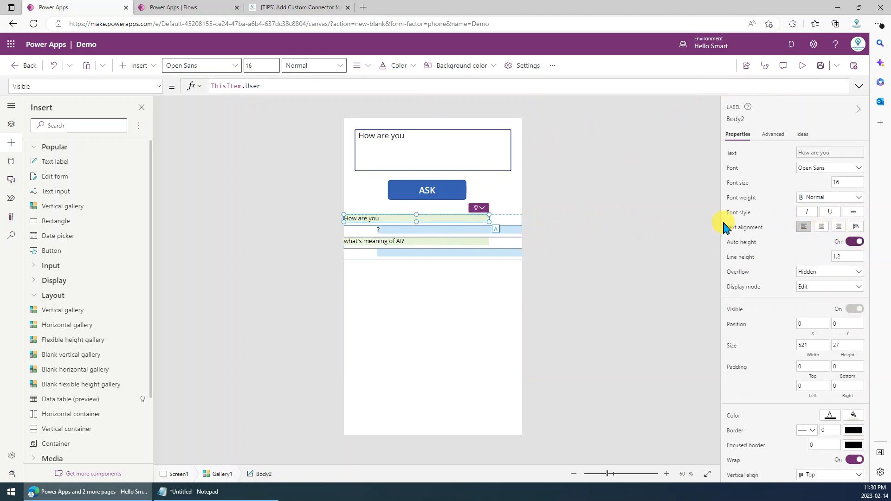
pyautogui.click(505, 223)
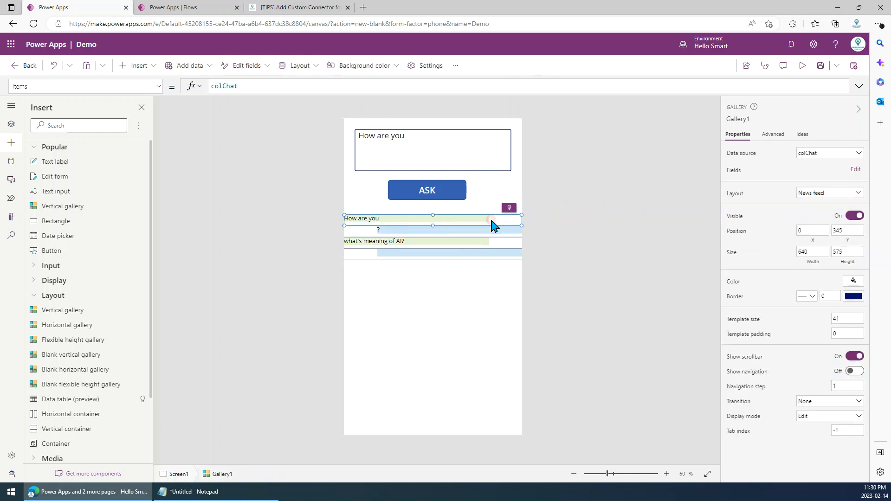
pyautogui.click(481, 225)
pyautogui.click(506, 225)
pyautogui.click(11, 124)
pyautogui.click(50, 248)
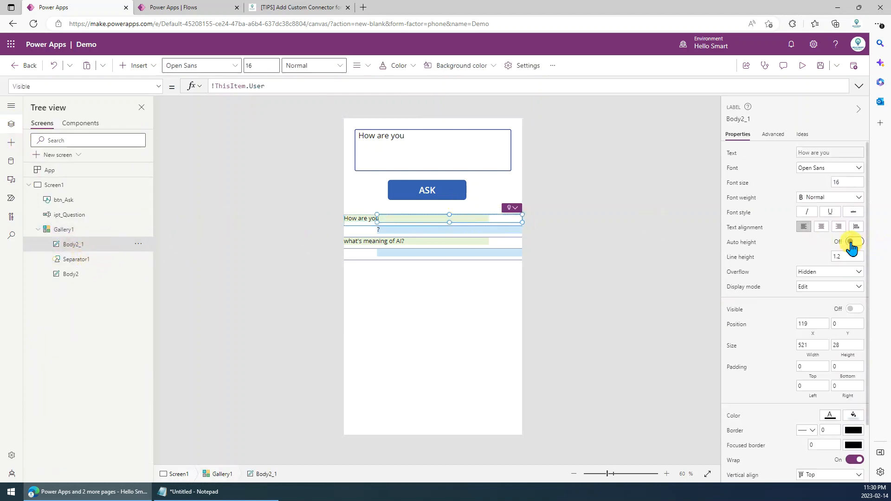
pyautogui.click(852, 241)
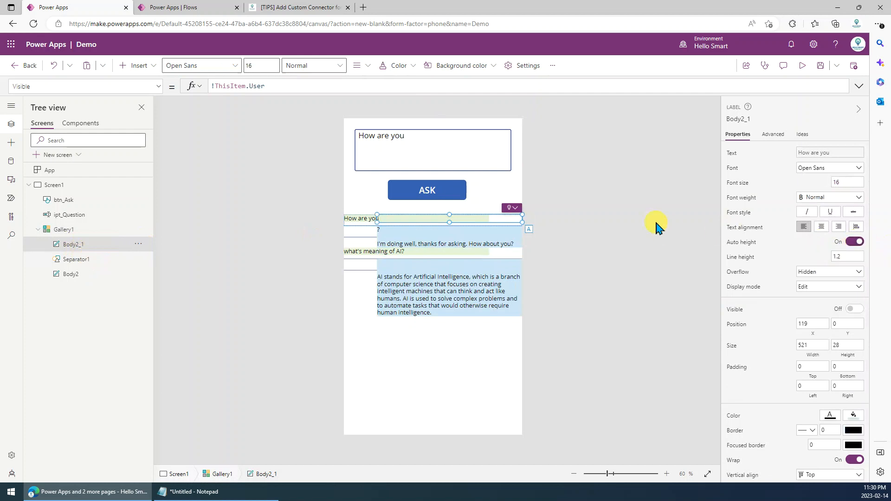
# - Increase the height of the gallery's item template to about 56
pyautogui.click(358, 229)
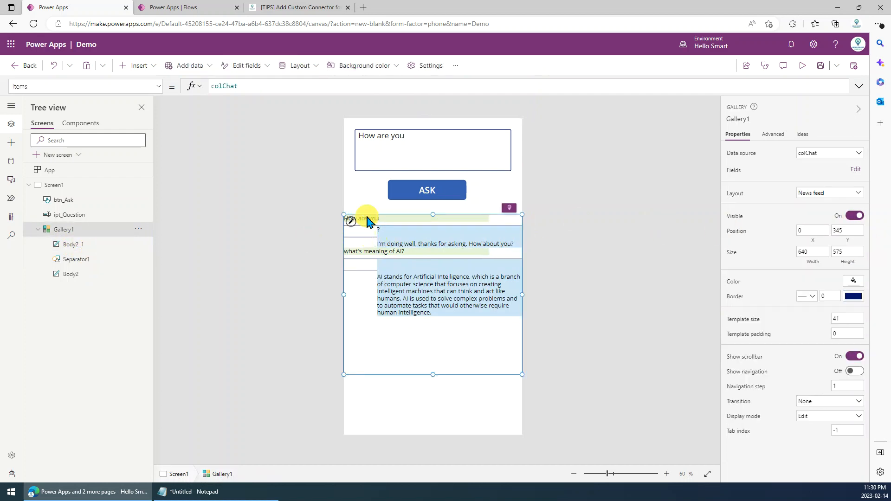
pyautogui.click(628, 215)
pyautogui.click(359, 218)
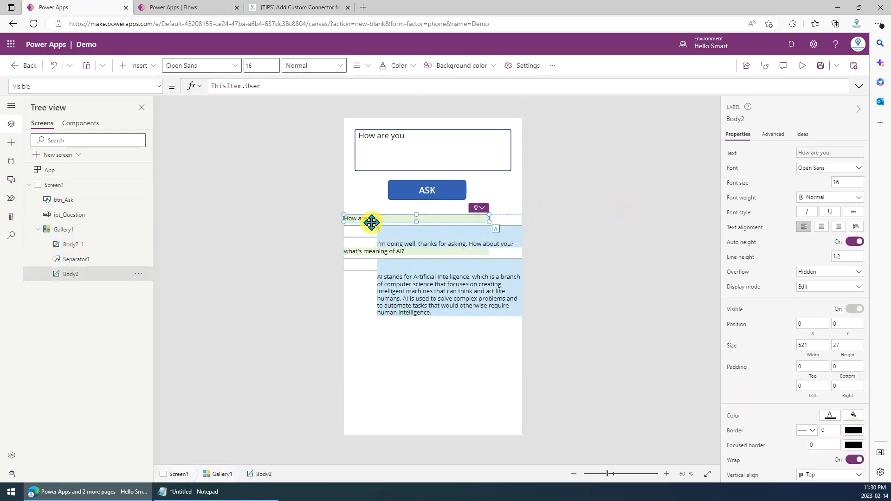
pyautogui.click(507, 224)
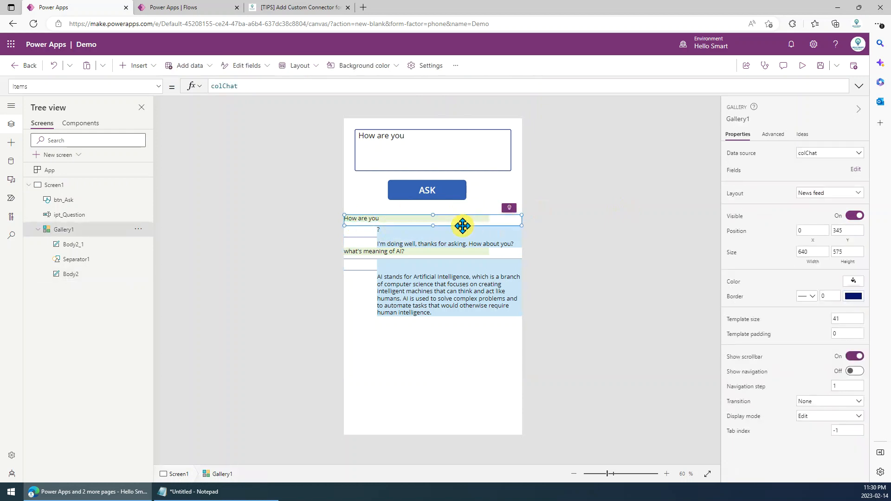
pyautogui.moveTo(433, 228)
pyautogui.mouseDown()
pyautogui.moveTo(433, 241)
pyautogui.moveTo(433, 230)
pyautogui.mouseUp()
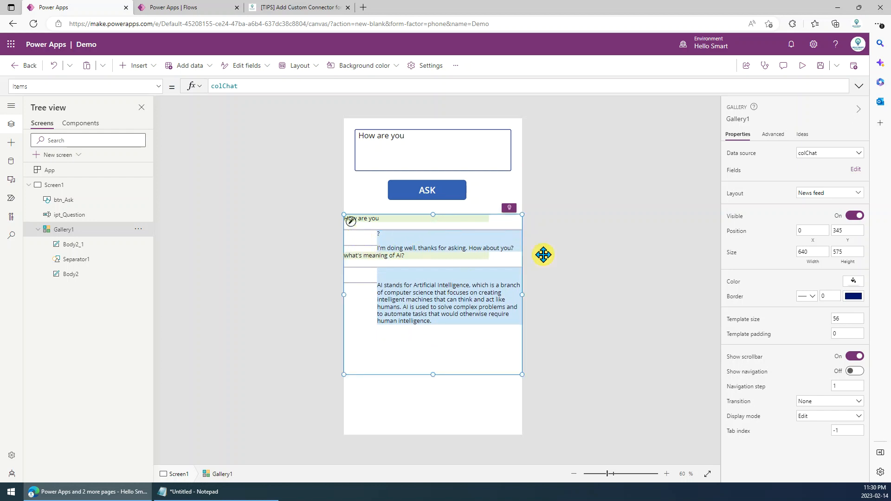
pyautogui.click(653, 239)
# - Preview the app, ask "What's meaning of chatGPT?" and view the reply at the end of the chat gallery
pyautogui.click(803, 65)
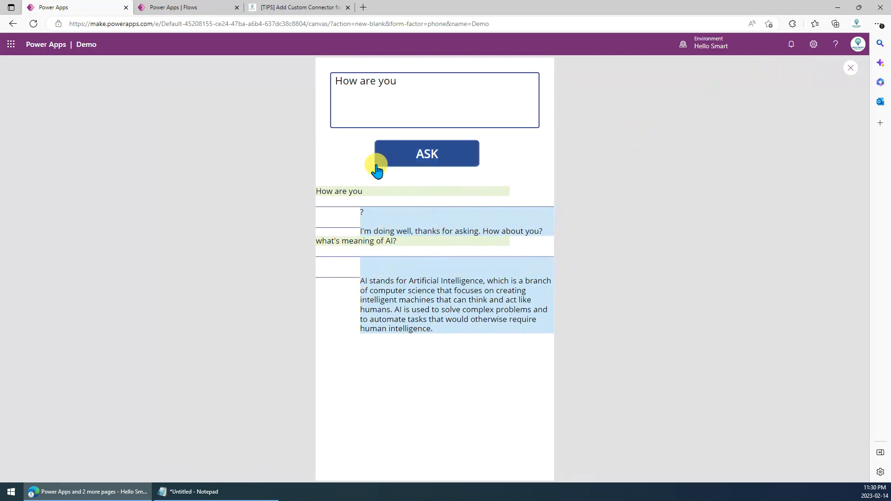
pyautogui.click(427, 93)
pyautogui.moveTo(427, 93); pyautogui.dragTo(322, 89)
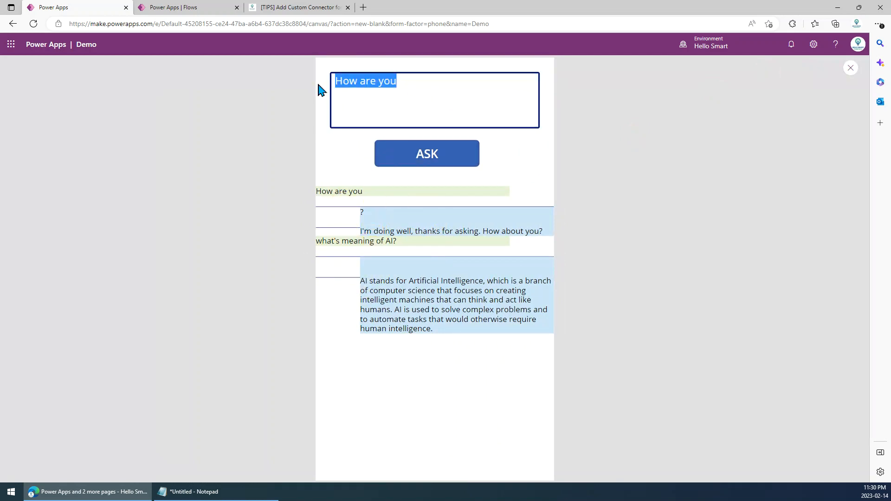
pyautogui.write('W')
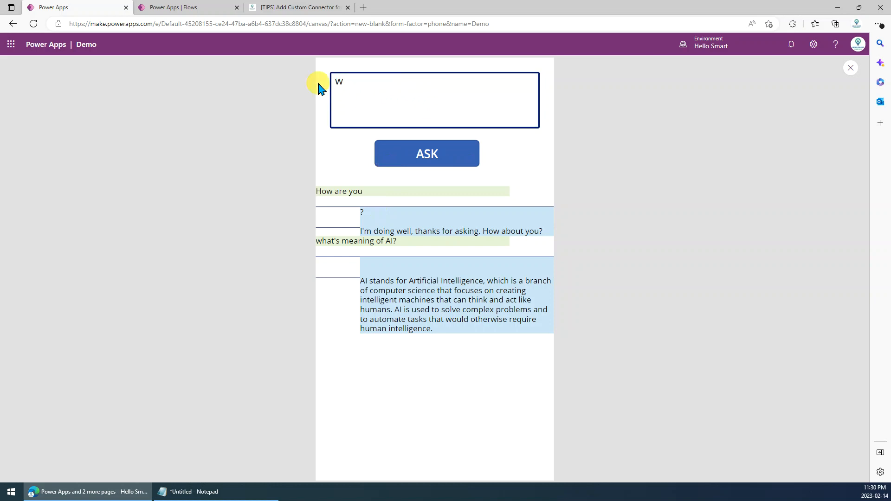
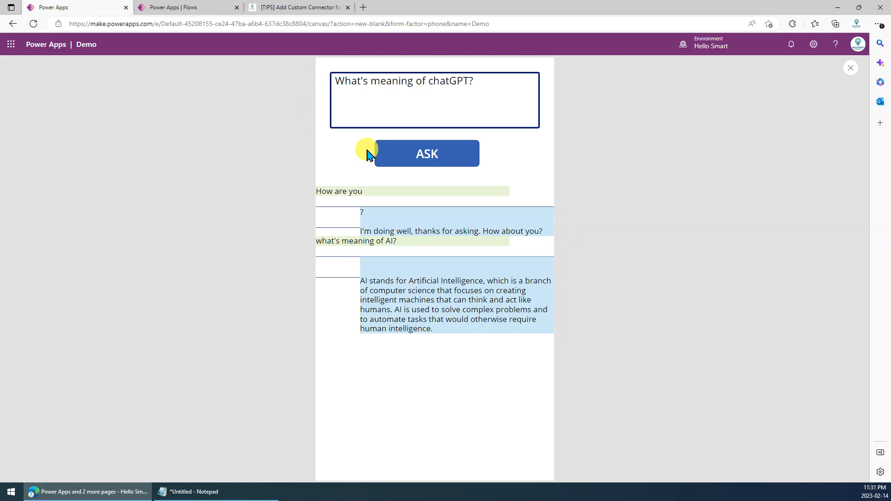
pyautogui.click(402, 149)
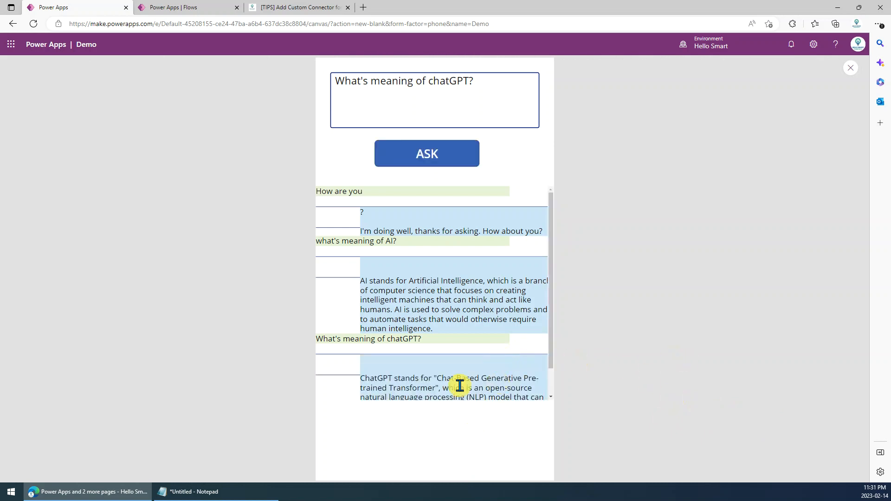
pyautogui.scroll(-2, 534, 370)
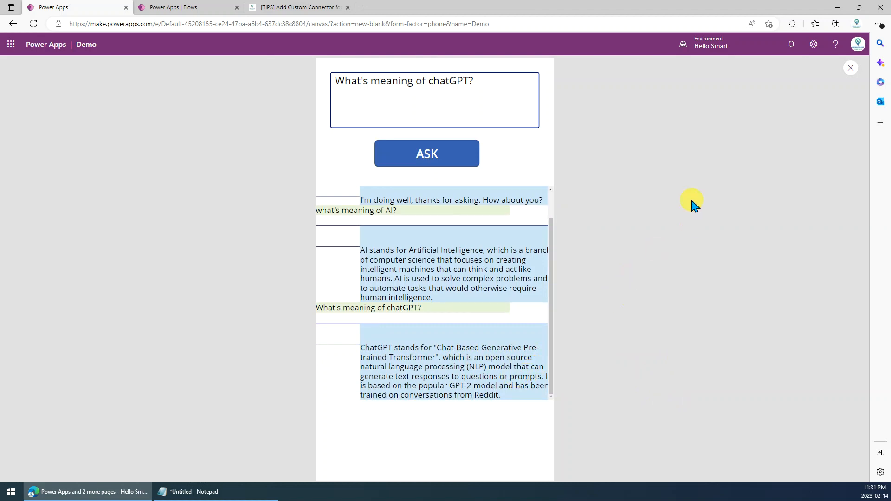
# - Close the app preview and increase the height of the gallery's item template to about 91
pyautogui.scroll(1, 512, 224)
pyautogui.click(850, 71)
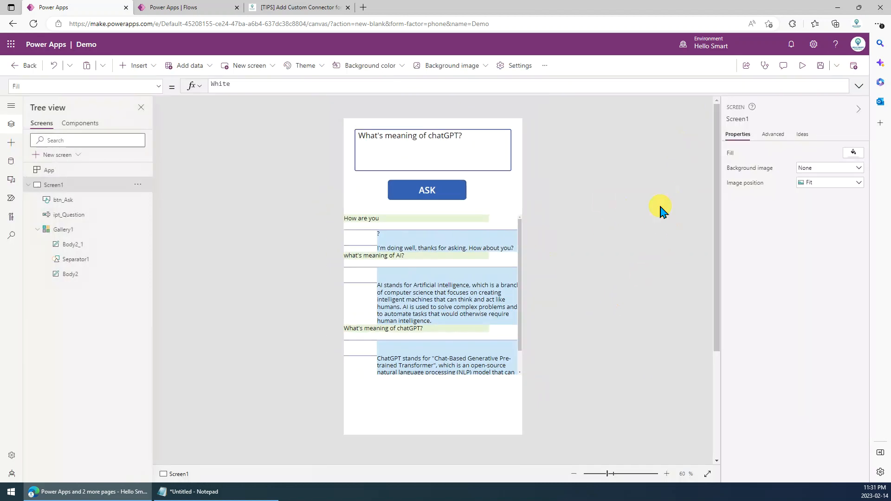
pyautogui.click(366, 235)
pyautogui.click(378, 231)
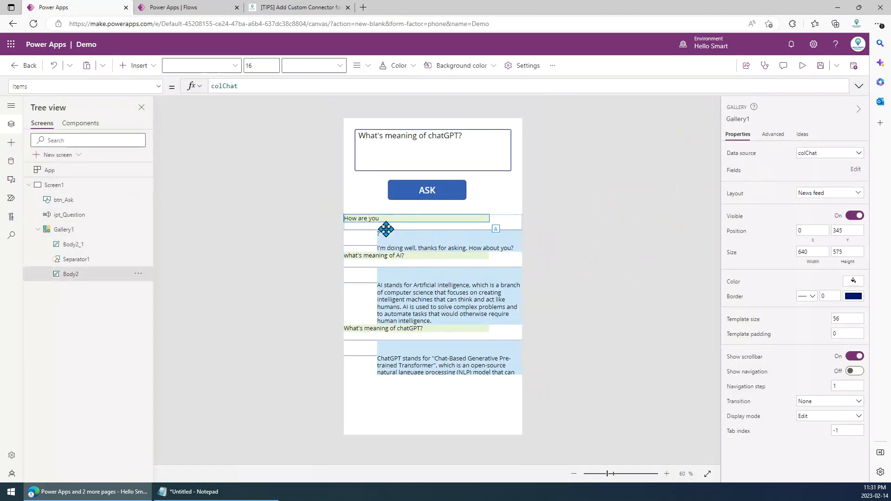
pyautogui.click(509, 226)
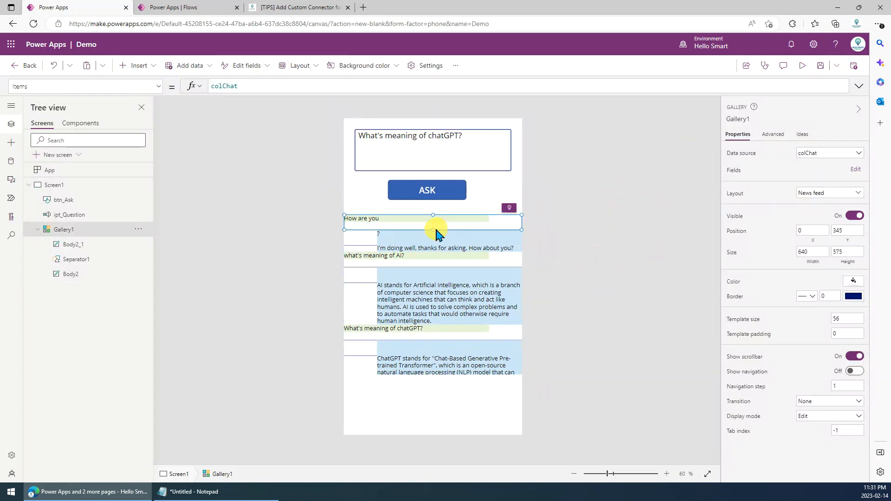
pyautogui.moveTo(434, 229)
pyautogui.mouseDown()
pyautogui.moveTo(428, 271)
pyautogui.moveTo(428, 240)
pyautogui.mouseUp()
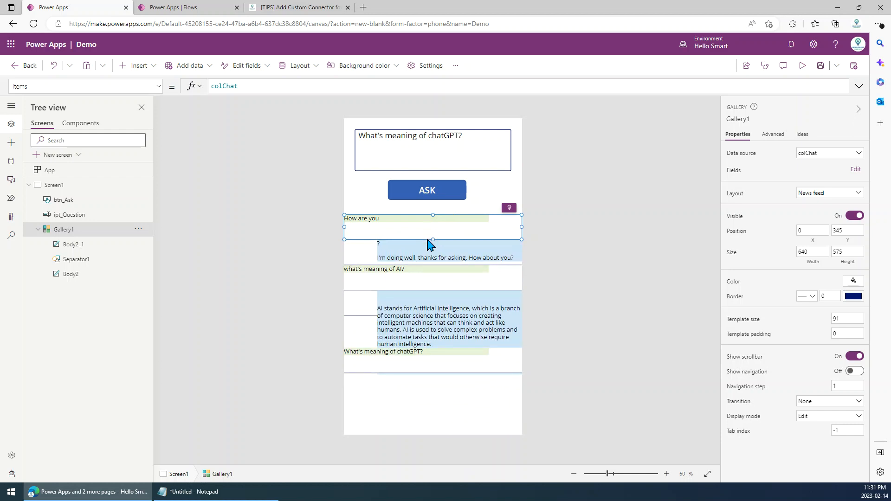
# - Adjust the gallery's vertical position on the screen to a Y of about 342
pyautogui.moveTo(364, 311)
pyautogui.mouseDown()
pyautogui.moveTo(354, 304)
pyautogui.moveTo(408, 279)
pyautogui.moveTo(401, 315)
pyautogui.moveTo(400, 299)
pyautogui.moveTo(356, 305)
pyautogui.moveTo(355, 325)
pyautogui.mouseUp()
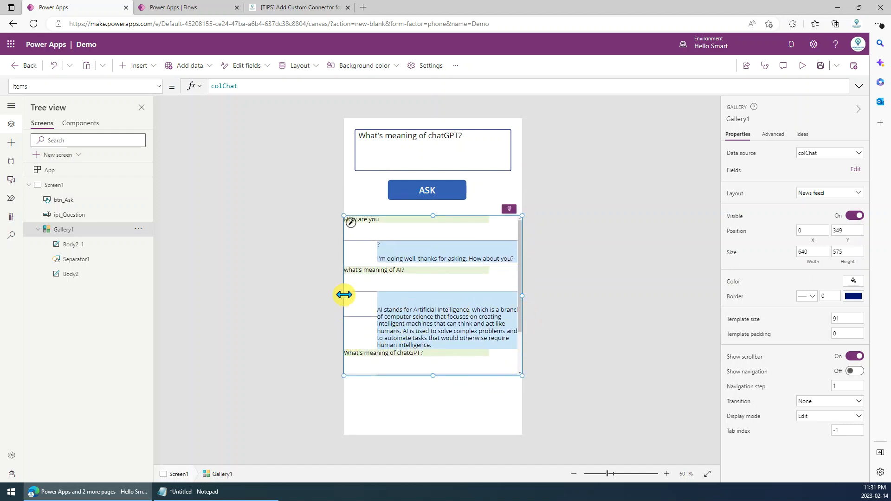
pyautogui.click(383, 233)
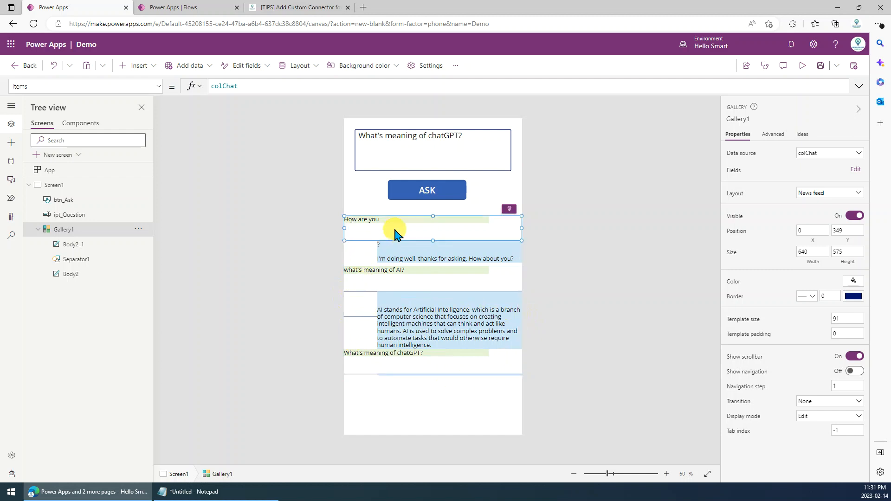
pyautogui.click(362, 253)
pyautogui.click(369, 237)
pyautogui.moveTo(399, 254); pyautogui.dragTo(396, 249)
pyautogui.click(404, 232)
# - Try making the green left-aligned message label about 73 high, and turn its auto height back on
pyautogui.click(463, 221)
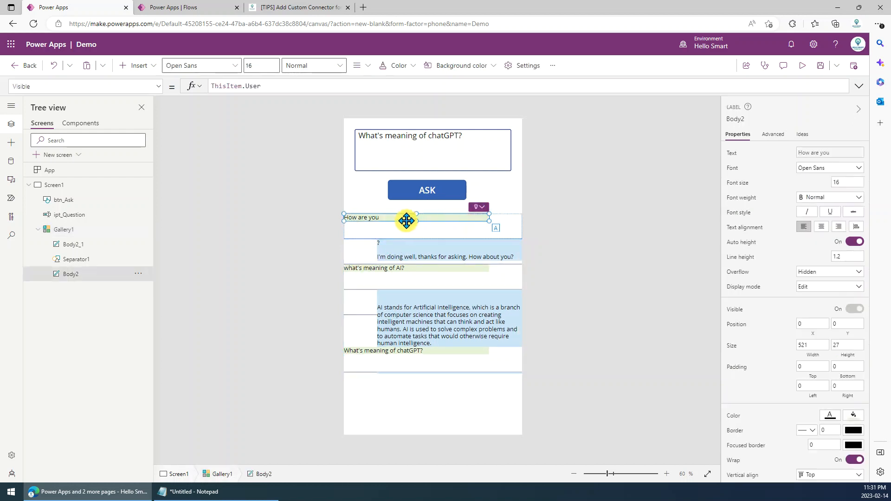
pyautogui.moveTo(415, 228); pyautogui.dragTo(416, 234)
pyautogui.click(854, 242)
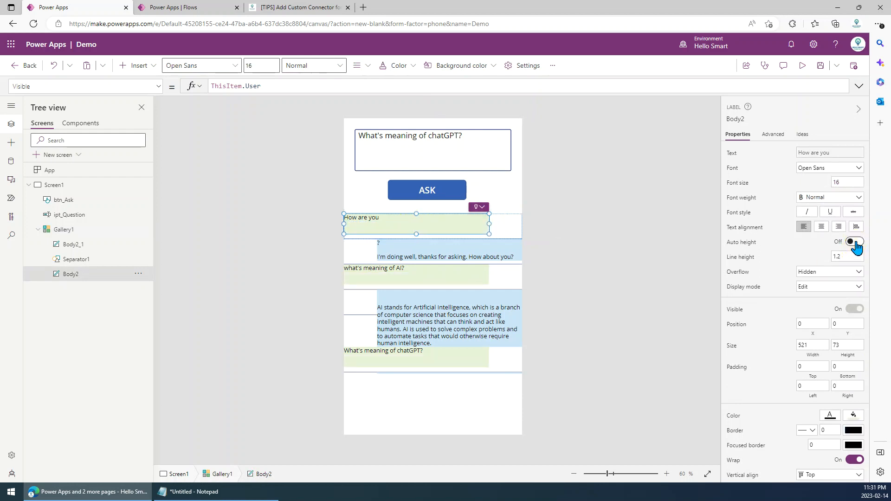
# - Delete the separator line from the gallery's item template
pyautogui.click(499, 225)
pyautogui.click(74, 258)
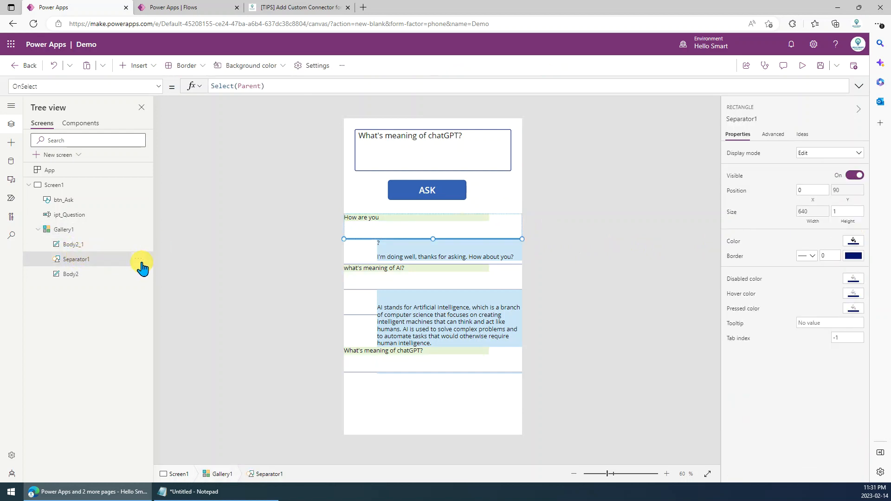
pyautogui.press('Delete')
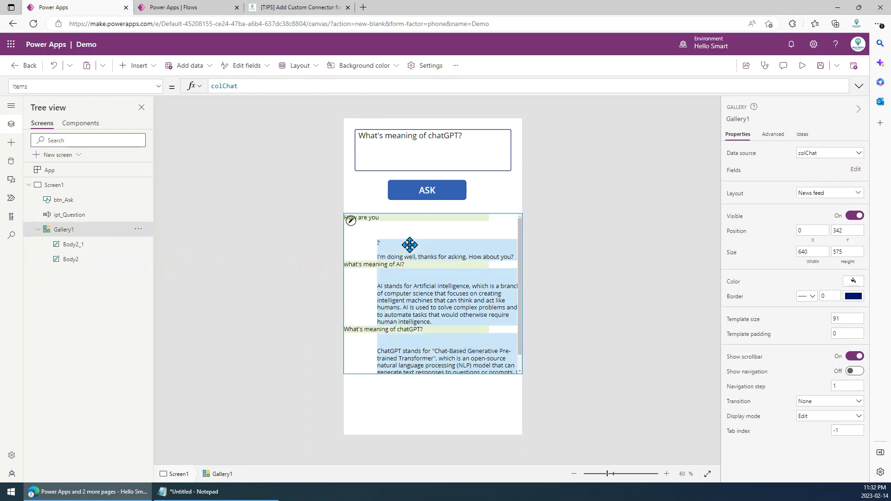
# - Reduce the height of the gallery's item template to about 41
pyautogui.click(399, 227)
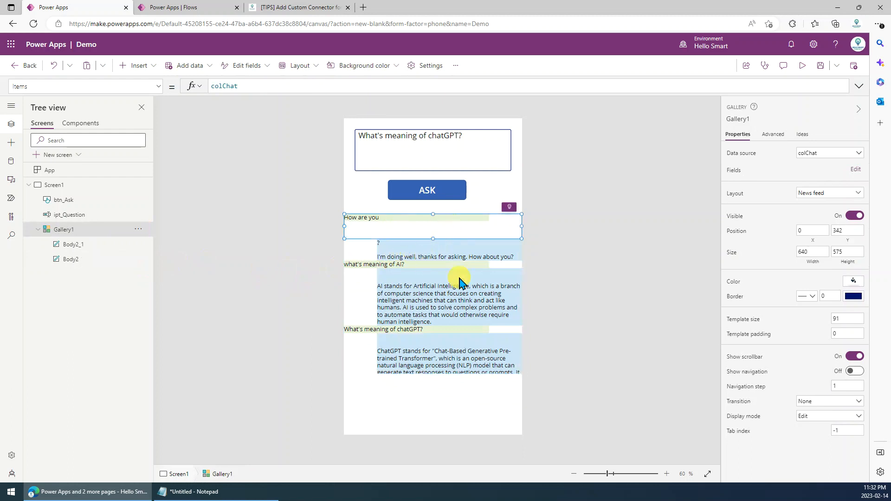
pyautogui.click(584, 306)
pyautogui.click(397, 245)
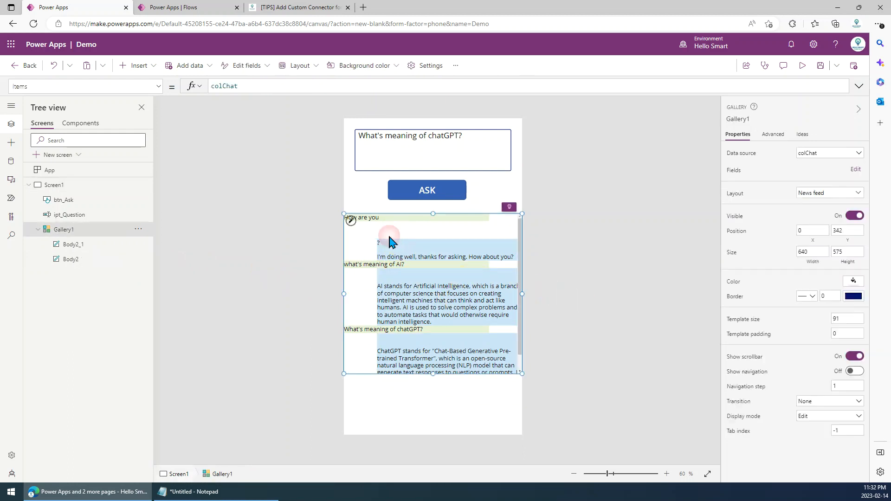
pyautogui.click(393, 229)
pyautogui.click(390, 232)
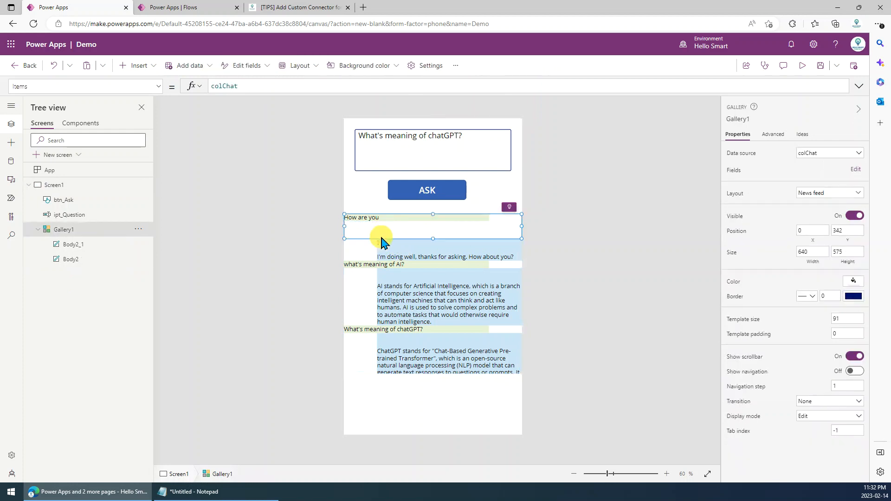
pyautogui.moveTo(434, 239); pyautogui.dragTo(437, 225)
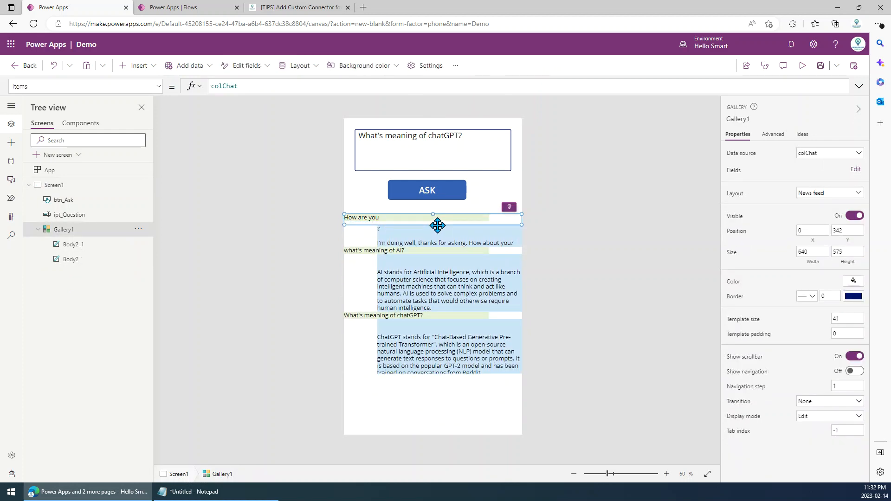
pyautogui.click(545, 297)
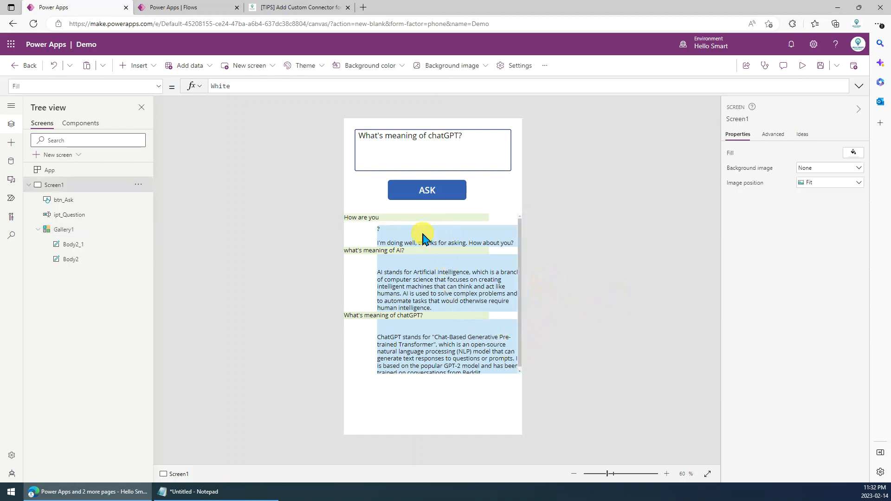
# - Try making the blue right-aligned message label about 39 high, and turn its auto height back on
pyautogui.click(405, 235)
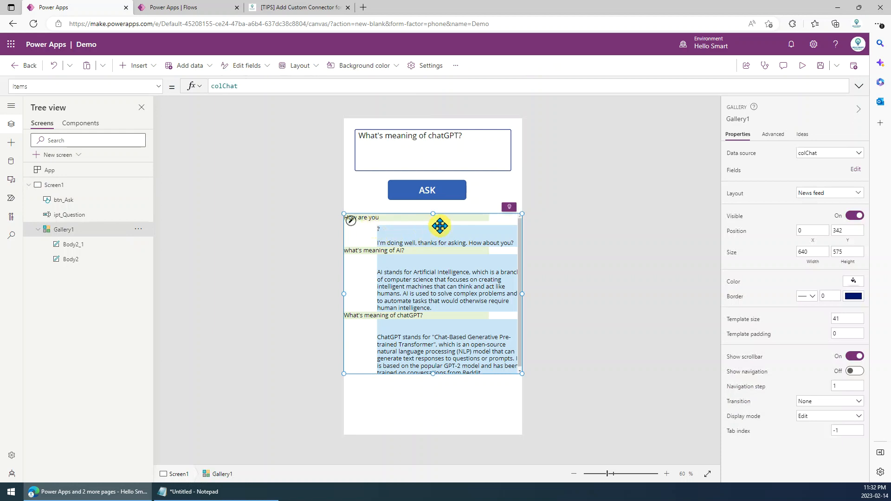
pyautogui.click(499, 223)
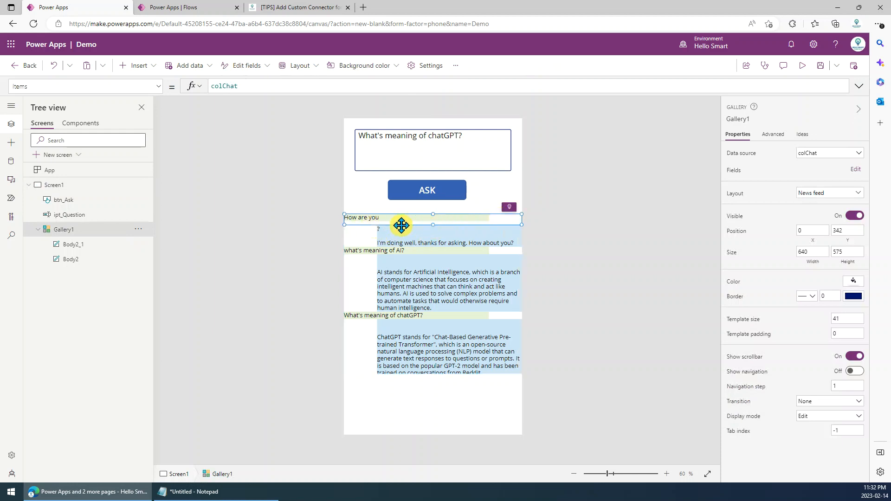
pyautogui.click(74, 244)
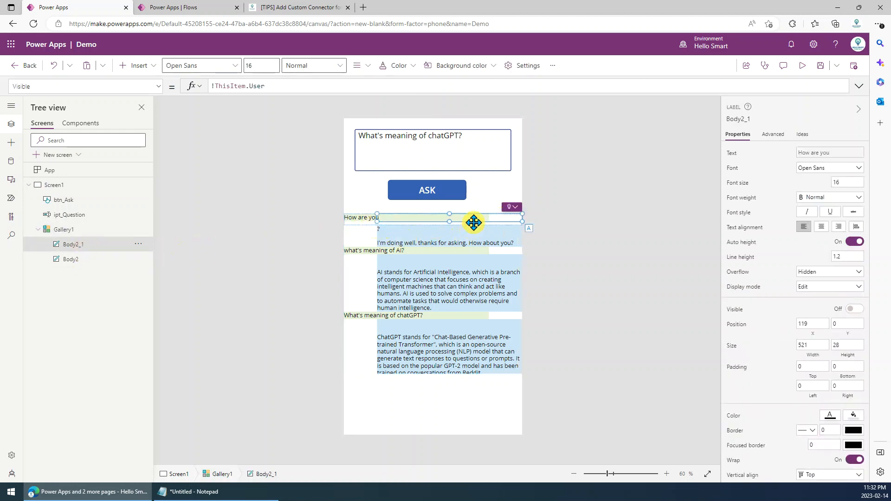
pyautogui.moveTo(450, 221); pyautogui.dragTo(448, 224)
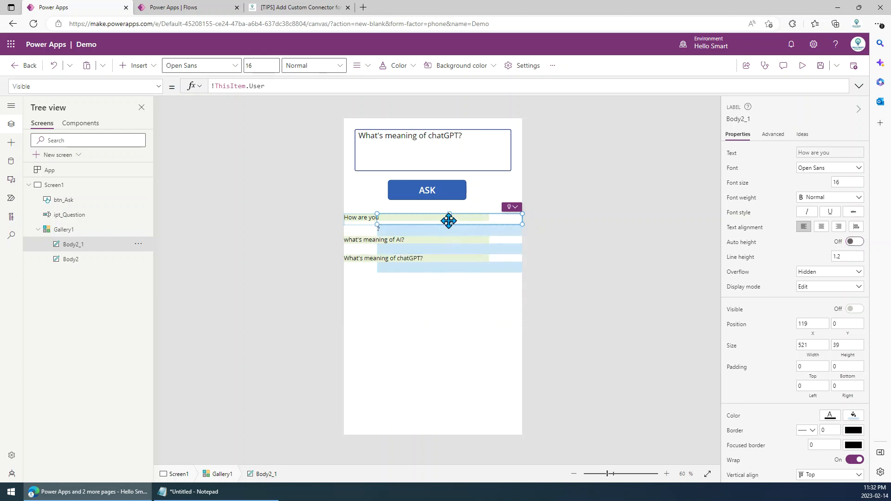
pyautogui.click(857, 242)
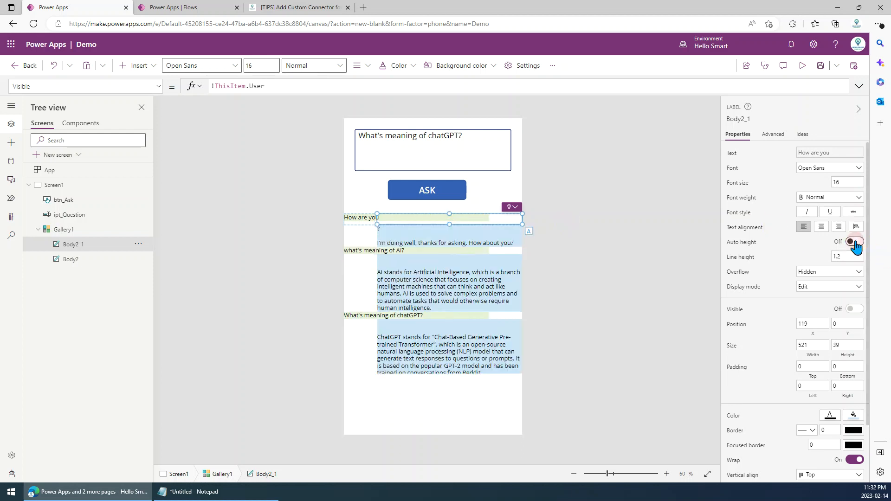
pyautogui.click(587, 267)
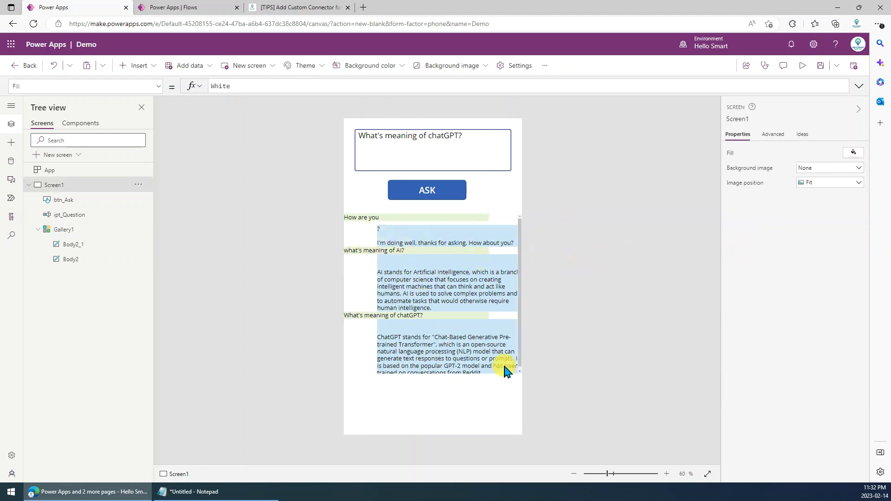
# - Extend the gallery down to the lower edge of the app screen, about 794 high
pyautogui.click(353, 356)
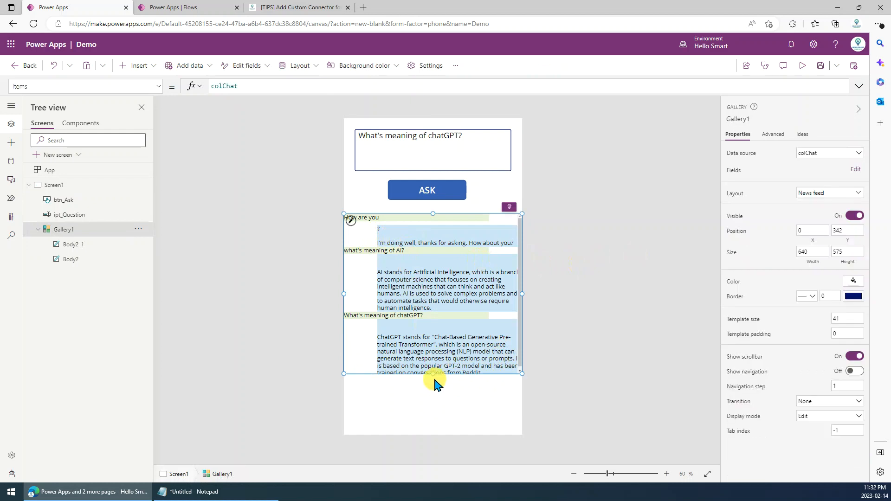
pyautogui.moveTo(434, 374); pyautogui.dragTo(434, 434)
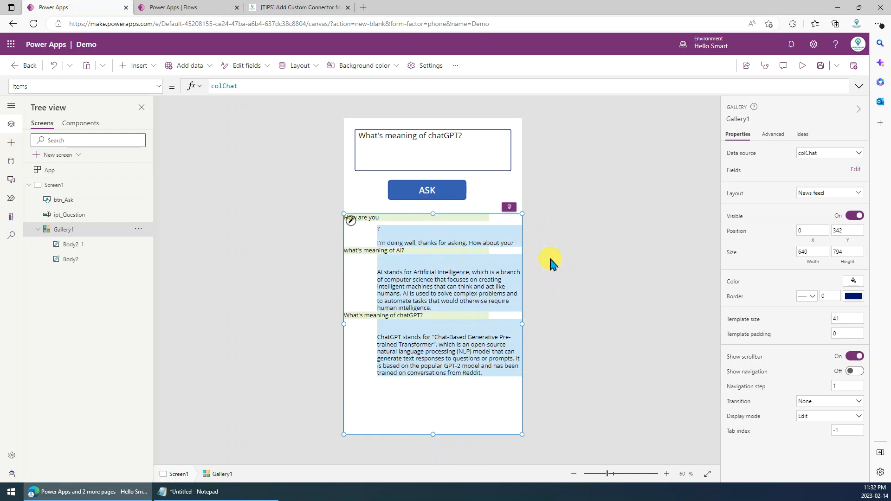
pyautogui.click(640, 244)
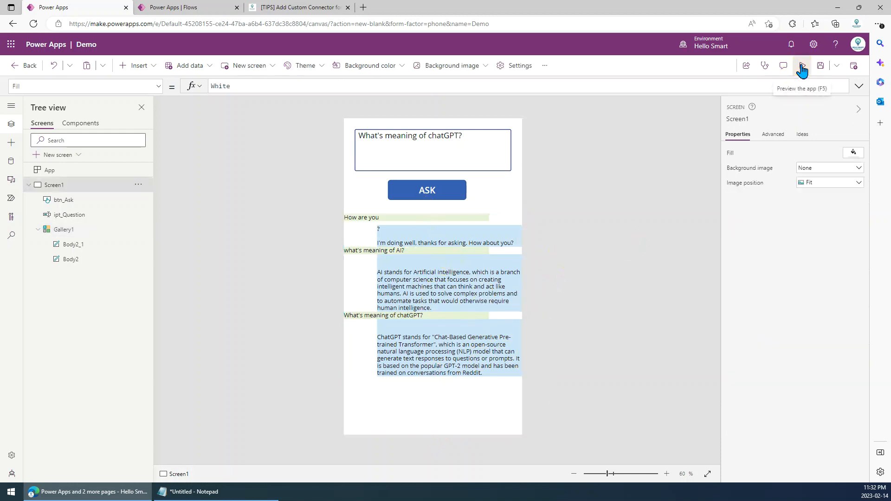
# - Preview the app, ask "How to integrate ChatGPT with Power Apps?", read the reply in the chat gallery and close the preview
pyautogui.click(802, 69)
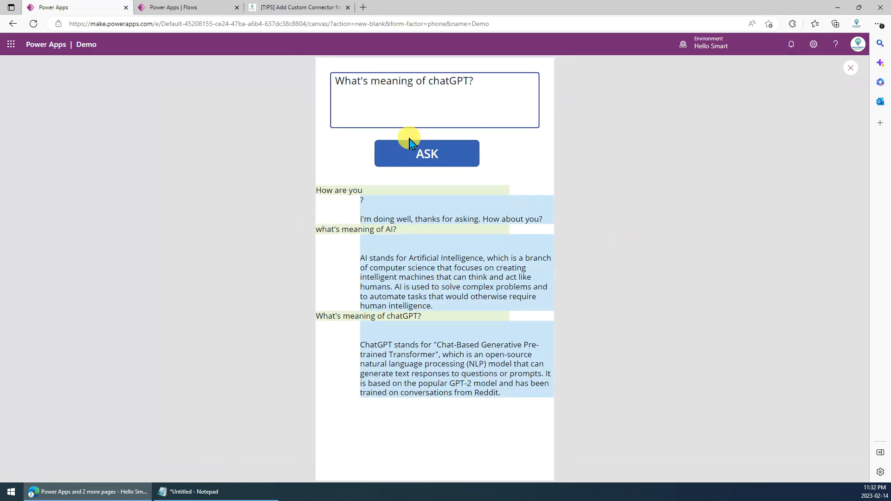
pyautogui.moveTo(486, 94); pyautogui.dragTo(330, 82)
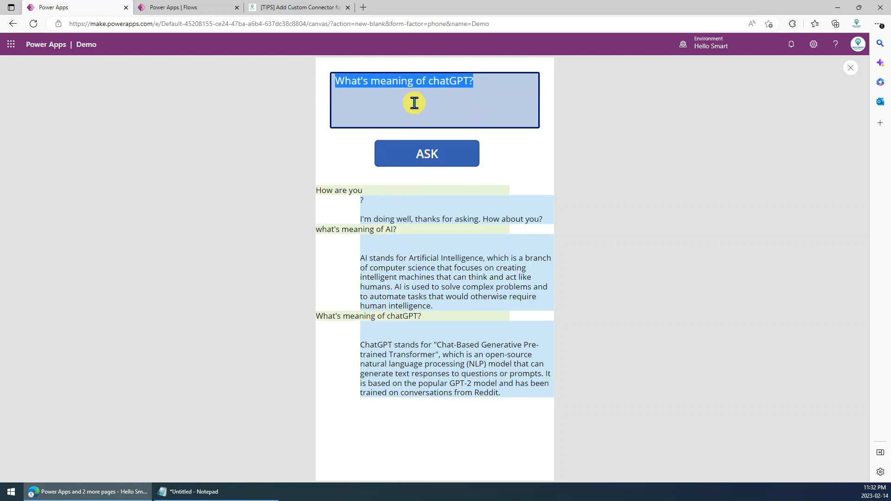
pyautogui.write('hO')
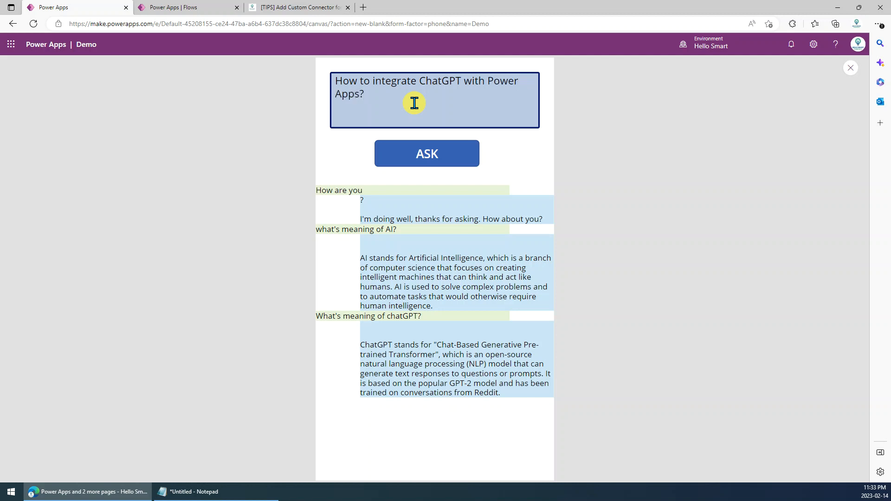
pyautogui.click(439, 167)
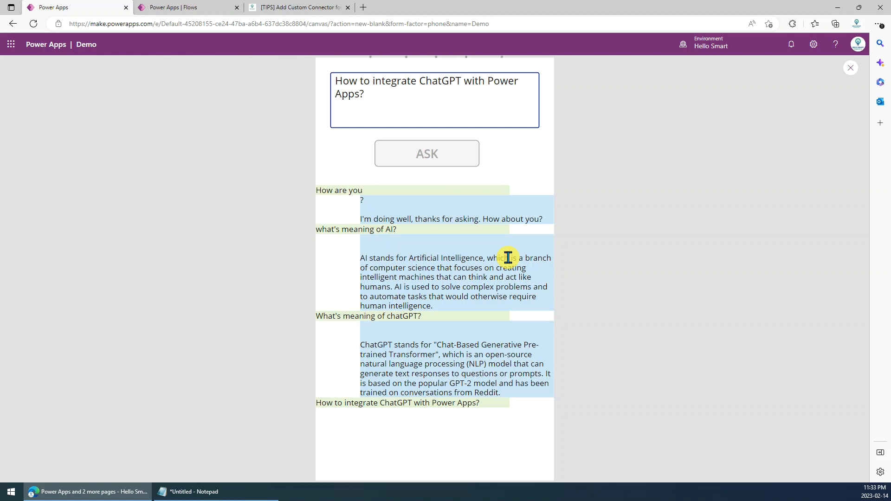
pyautogui.scroll(-1, 493, 280)
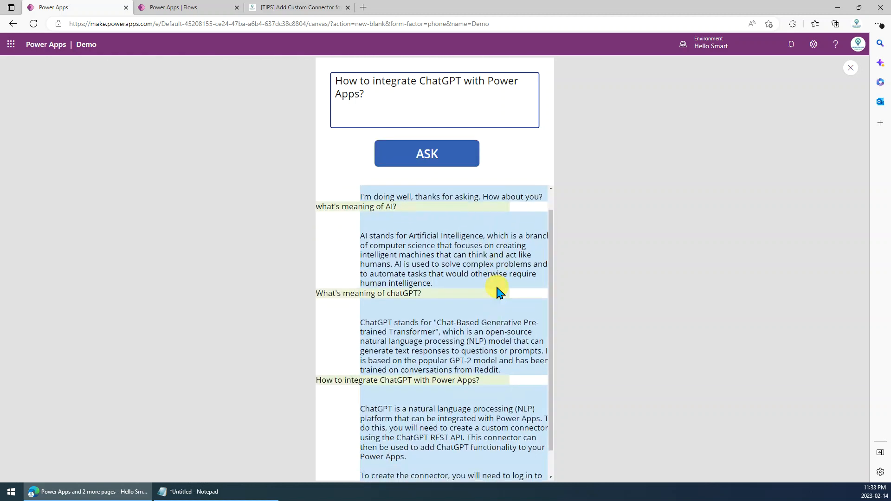
pyautogui.scroll(-1, 497, 291)
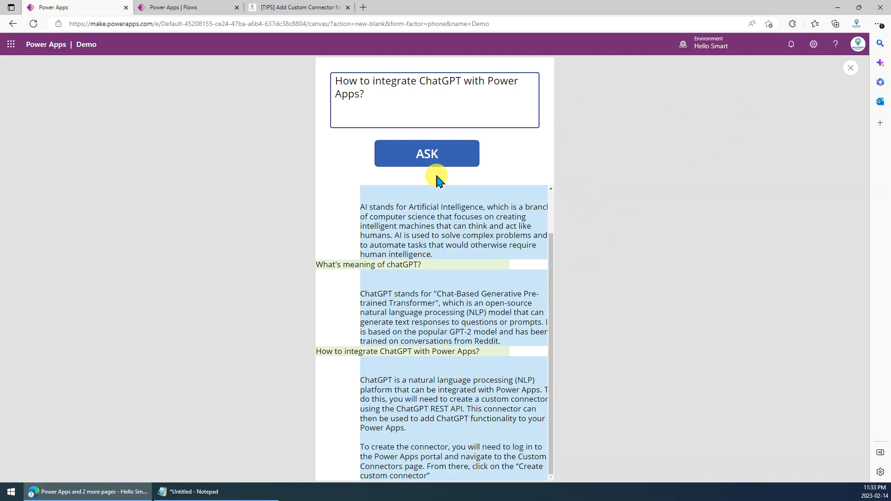
pyautogui.click(851, 68)
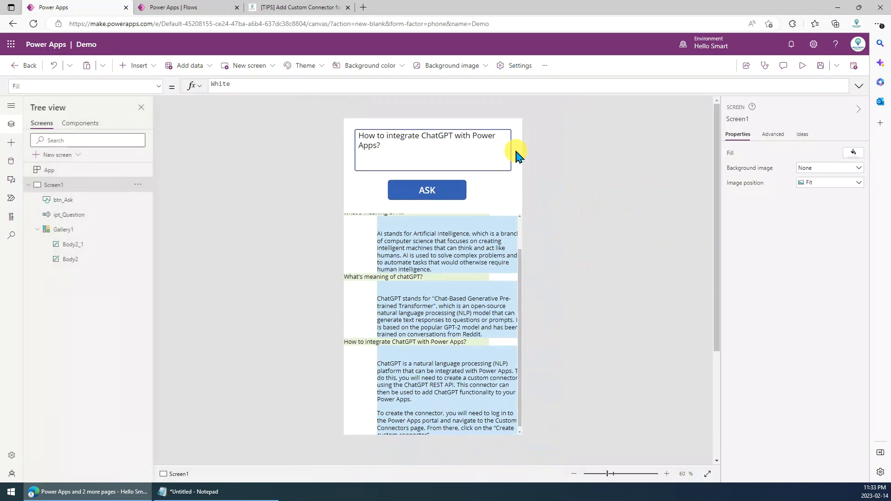